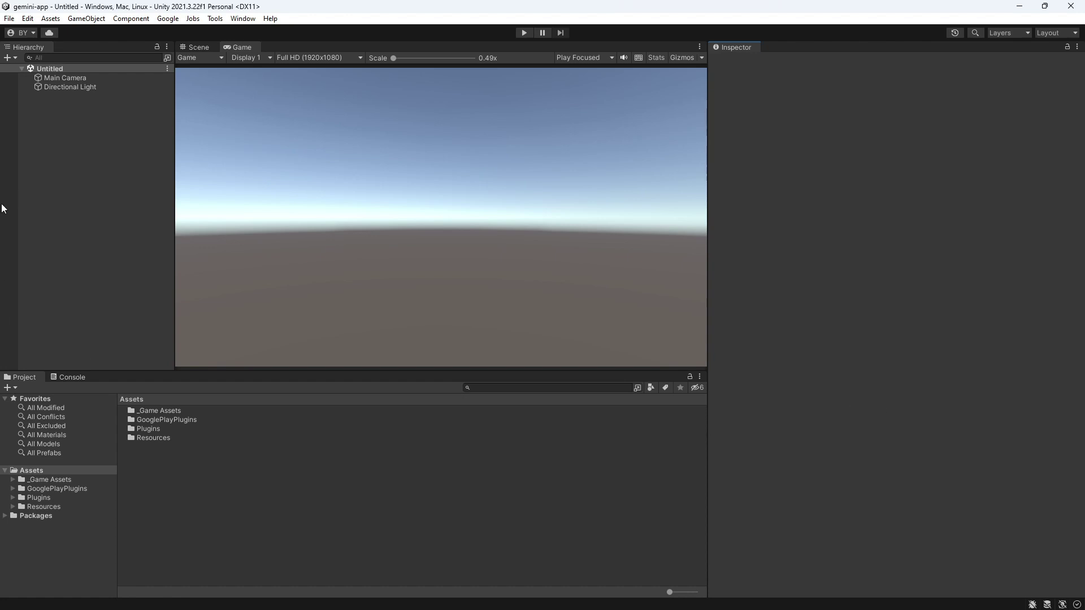
# Step: Add a TextMeshPro UI text object to the untitled scene
pyautogui.click(118, 195)
pyautogui.rightClick(84, 127)
pyautogui.moveTo(124, 366)
pyautogui.click(249, 395)
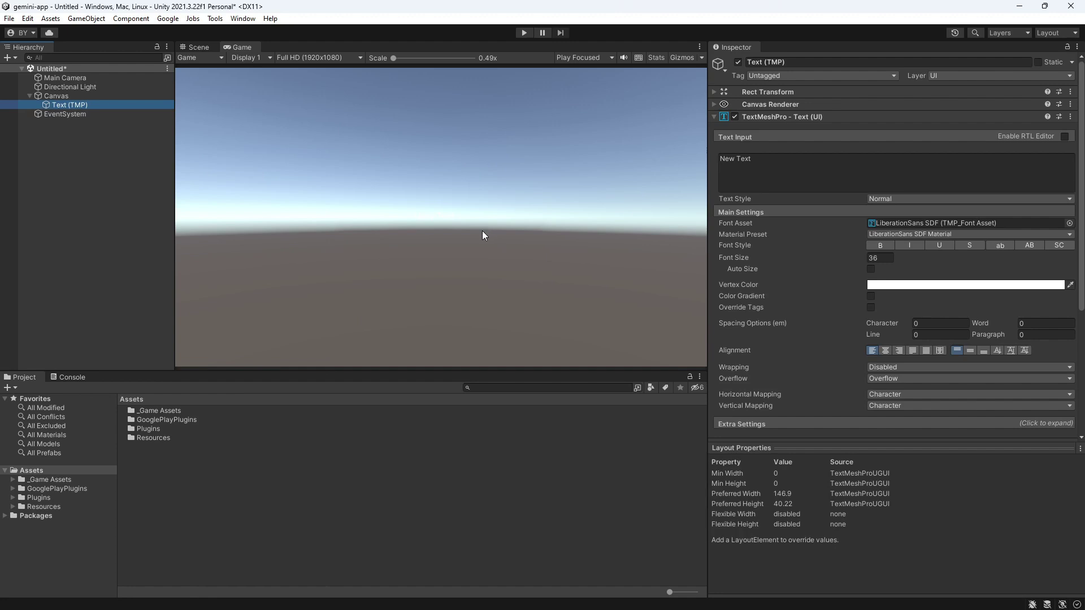
# Step: Frame the new text object in the Scene view and set its text to "Hello!"
pyautogui.click(216, 48)
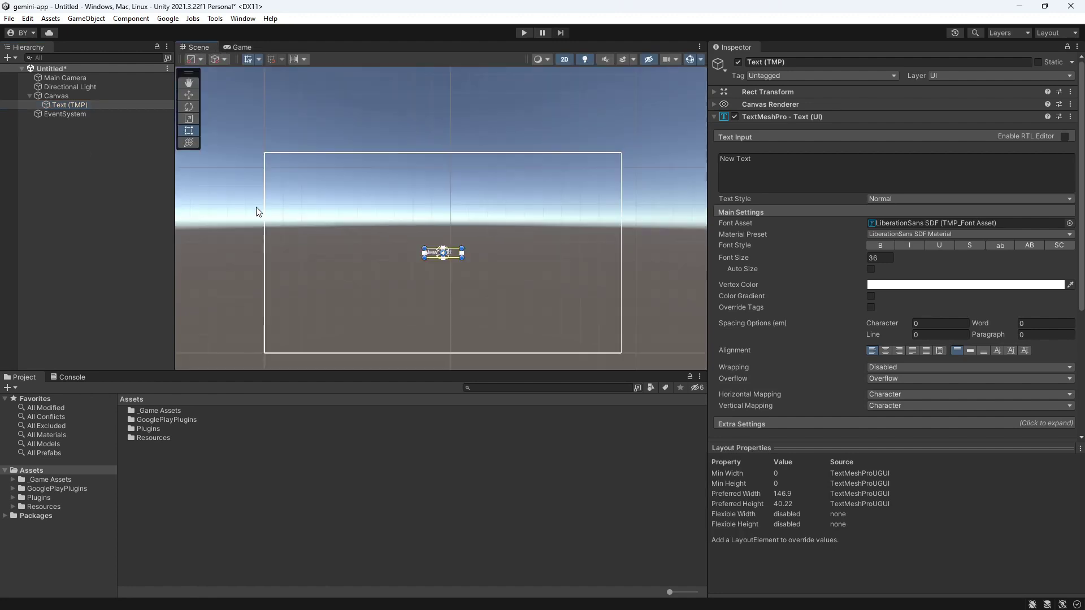
pyautogui.press('f')
pyautogui.press('Tab')
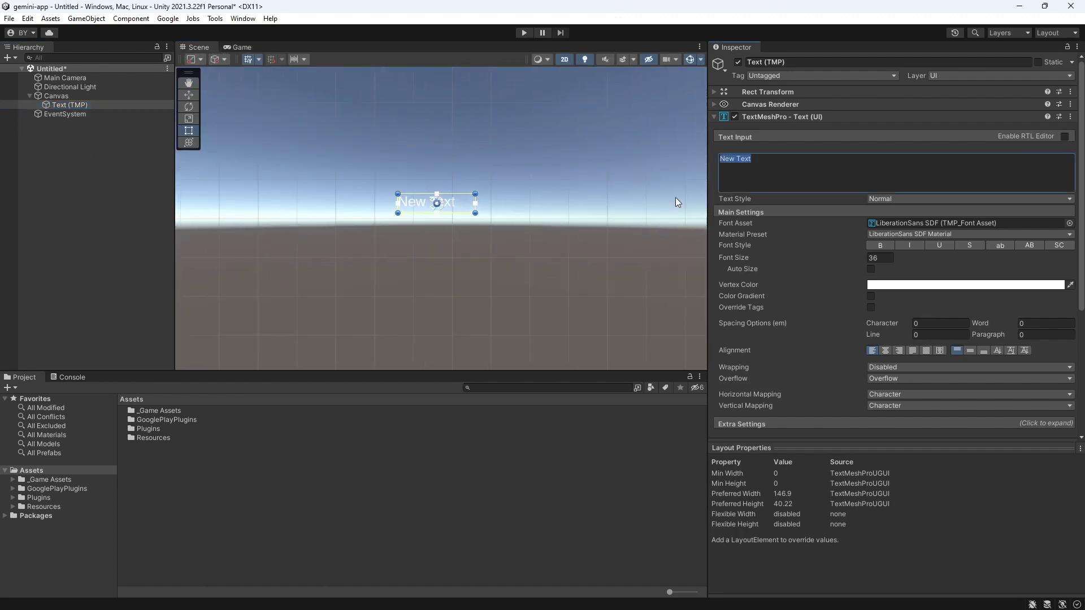
pyautogui.write('Hello')
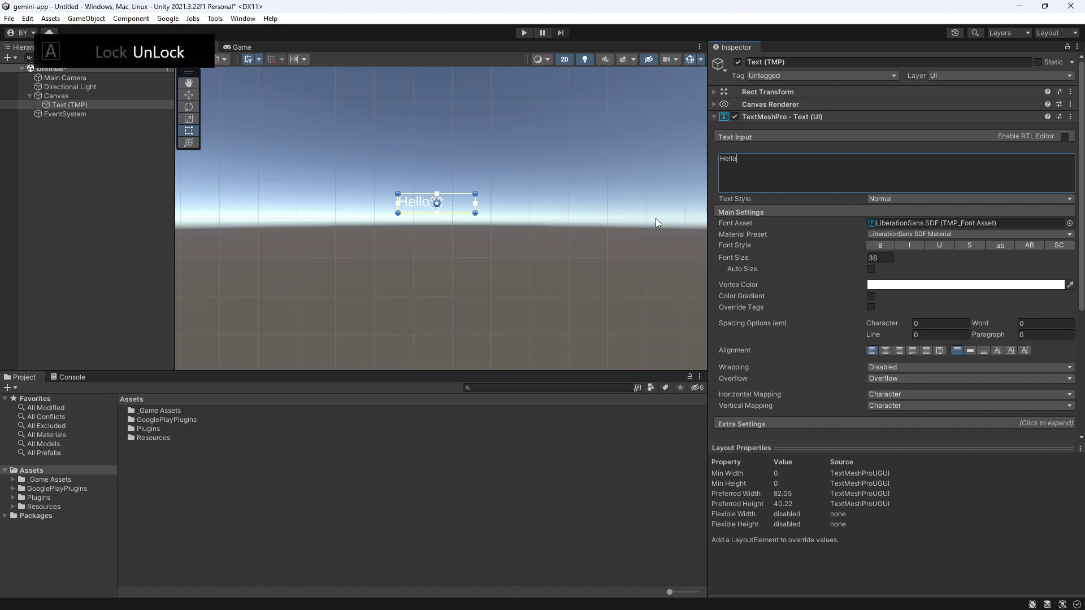
pyautogui.write('!')
pyautogui.click(542, 364)
pyautogui.scroll(5, 440, 207)
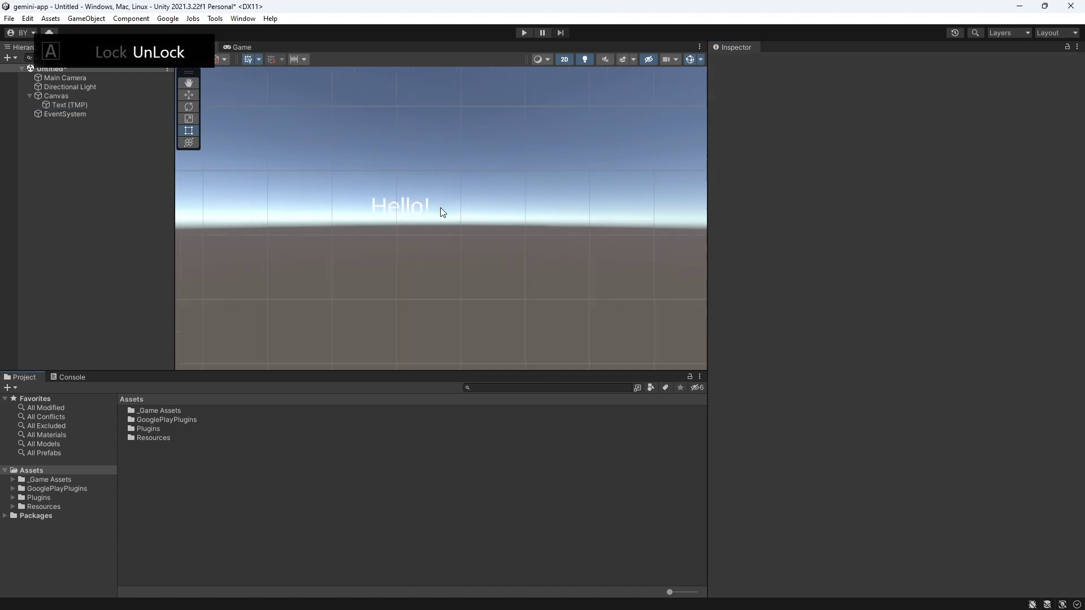
pyautogui.scroll(2, 406, 254)
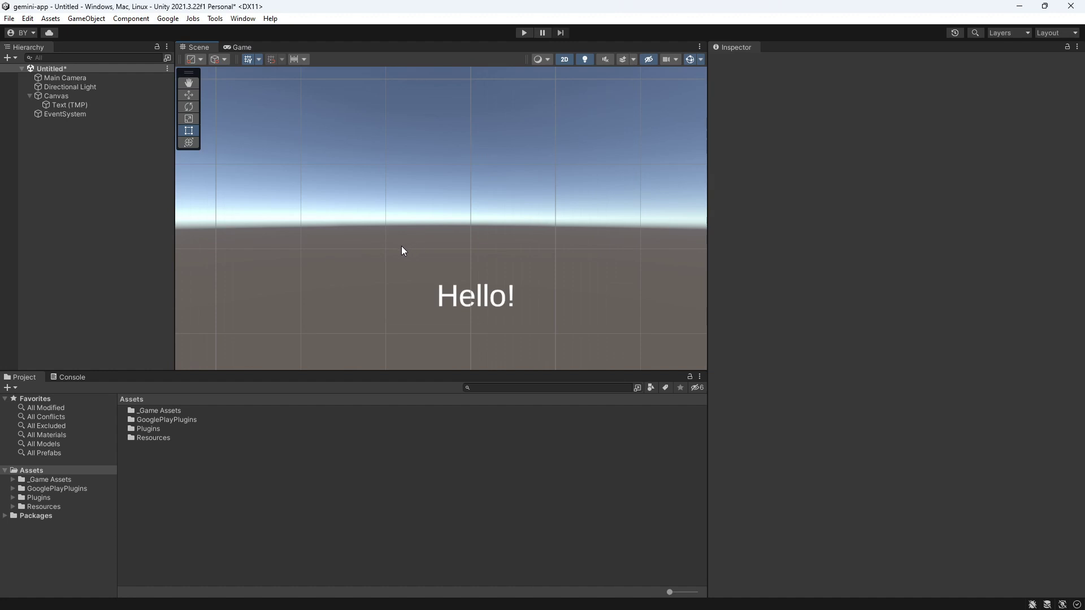
pyautogui.moveTo(402, 249); pyautogui.dragTo(544, 340)
# Step: Review the Hello! text object's TextMeshPro settings and the component categories that can be added to it
pyautogui.click(97, 105)
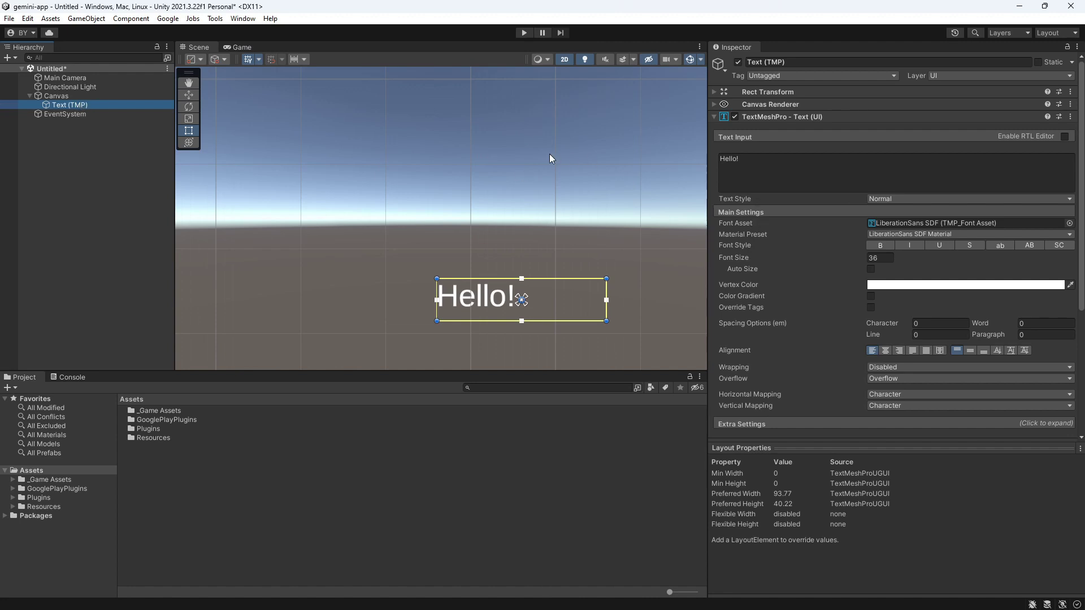
pyautogui.scroll(-3, 864, 338)
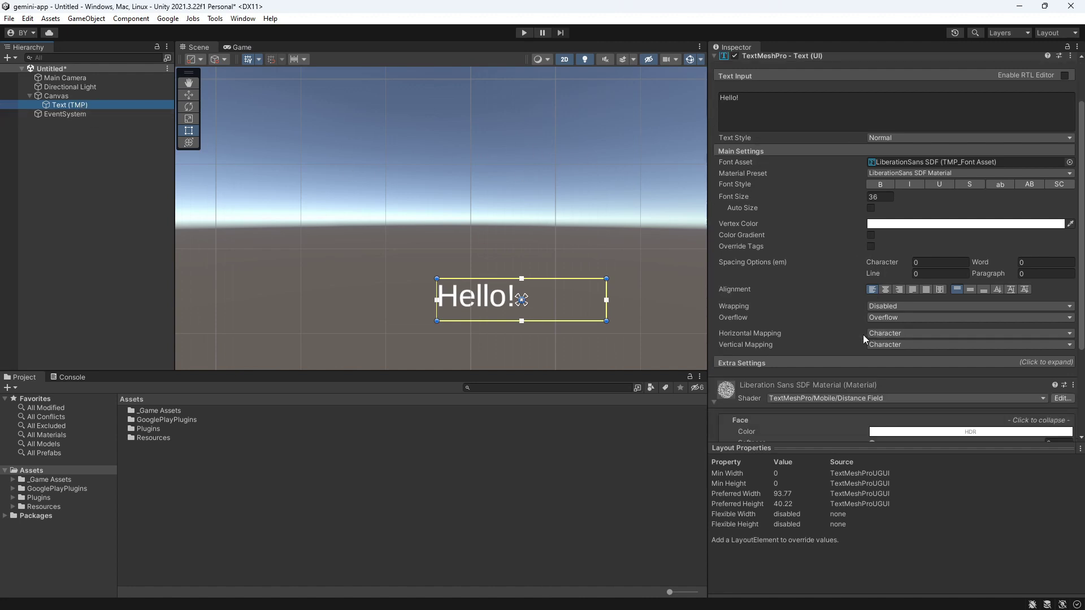
pyautogui.click(740, 388)
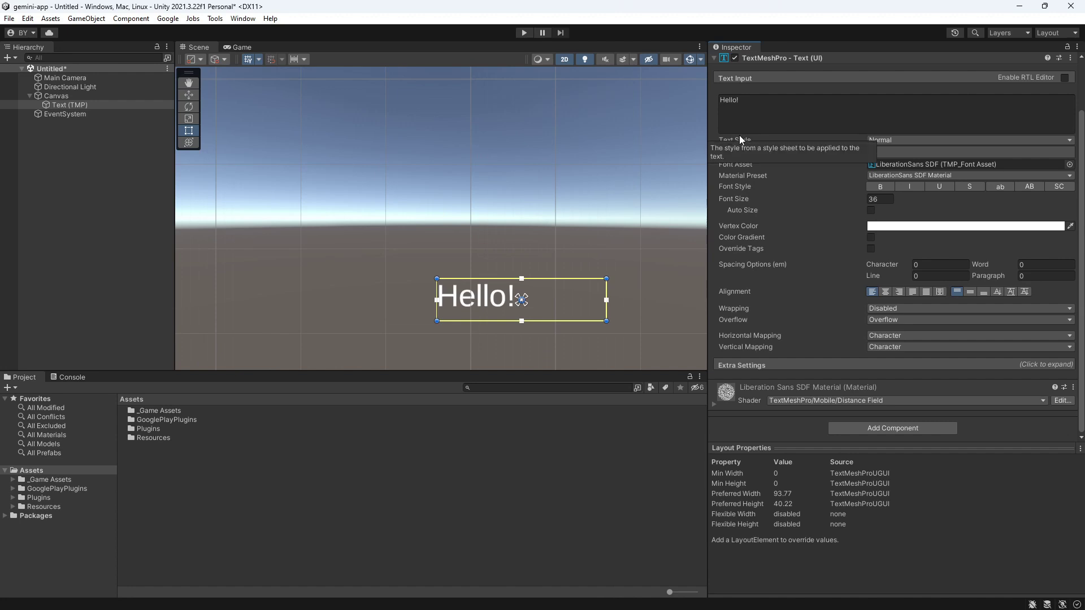
pyautogui.click(871, 430)
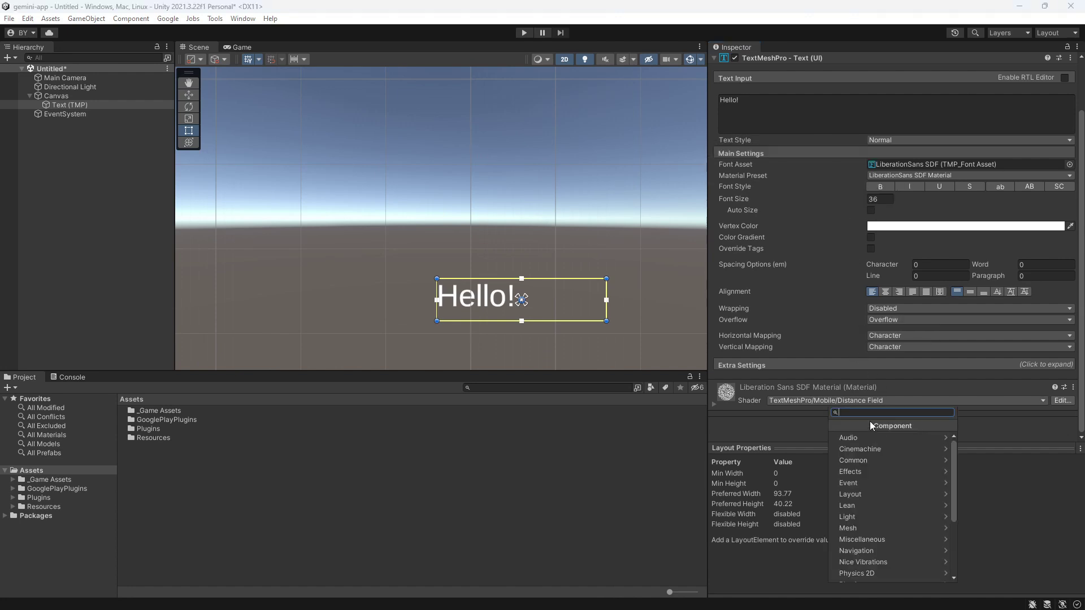
pyautogui.click(778, 415)
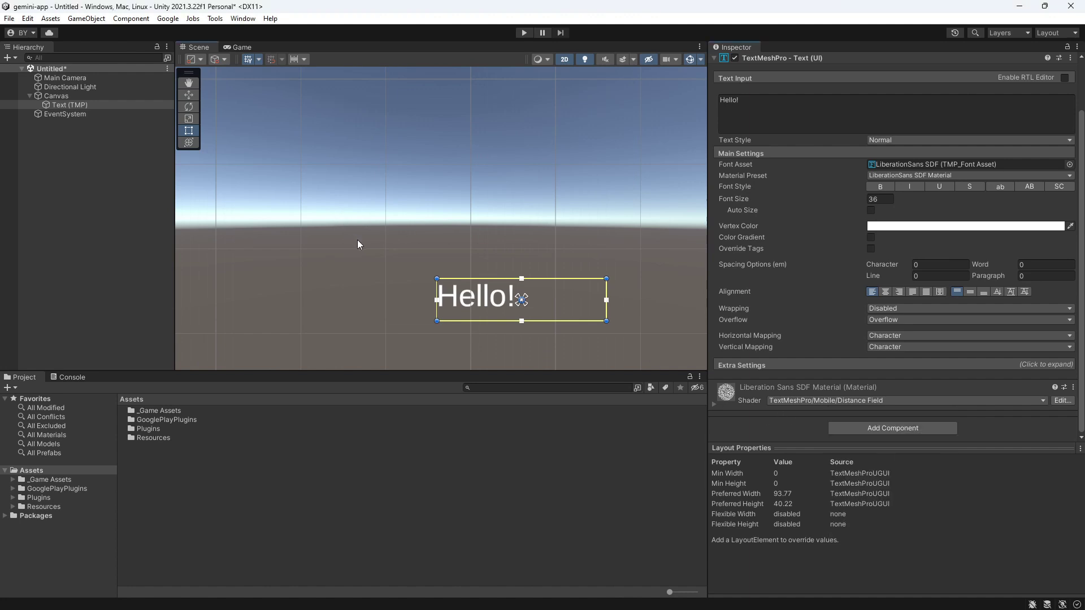
pyautogui.moveTo(357, 240); pyautogui.dragTo(642, 350)
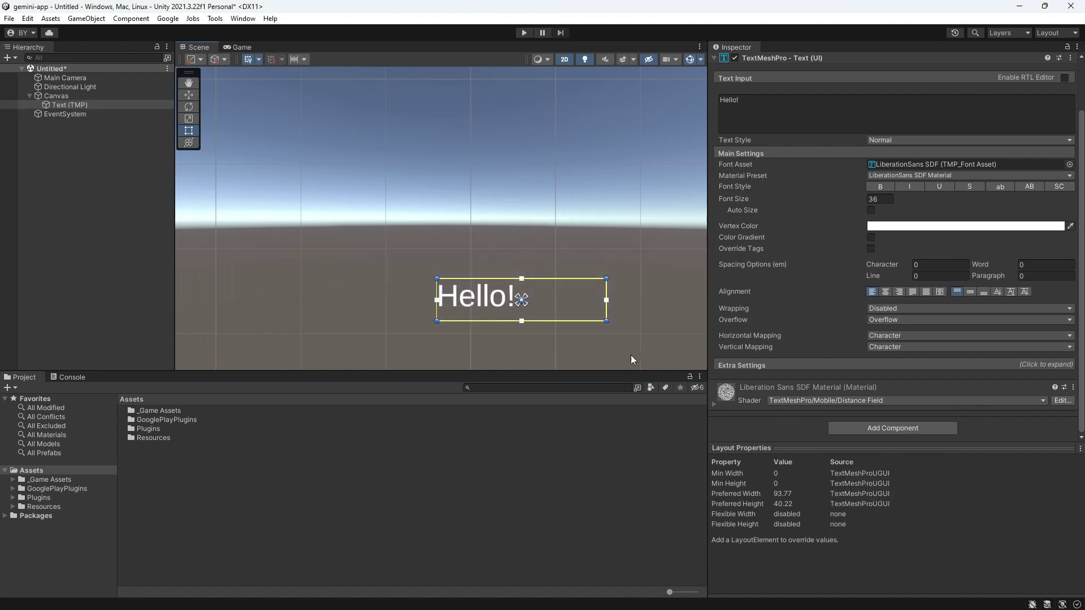
pyautogui.click(53, 202)
pyautogui.click(62, 97)
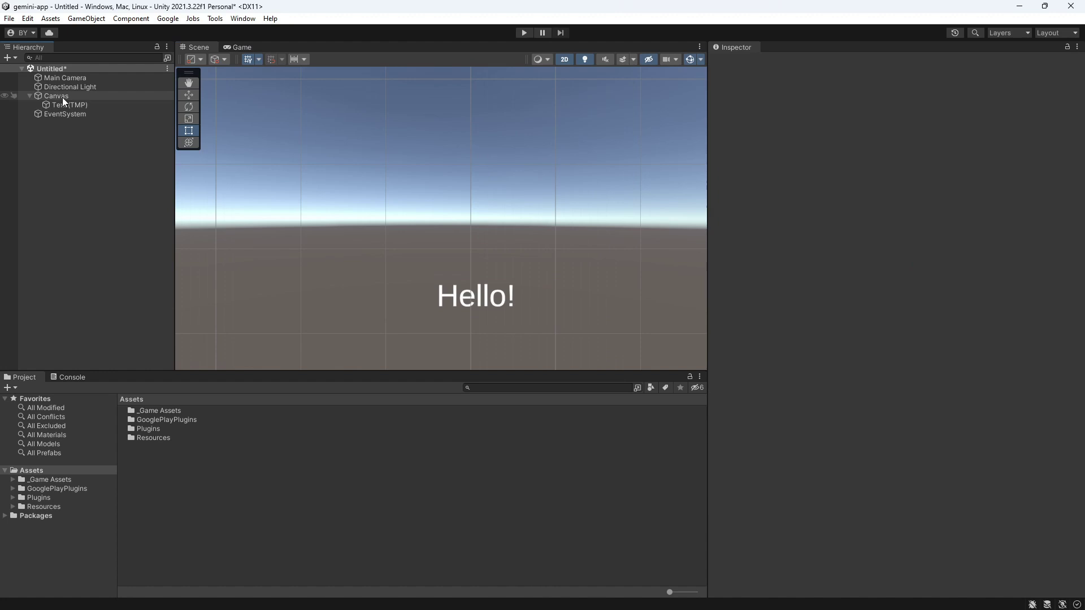
pyautogui.click(26, 95)
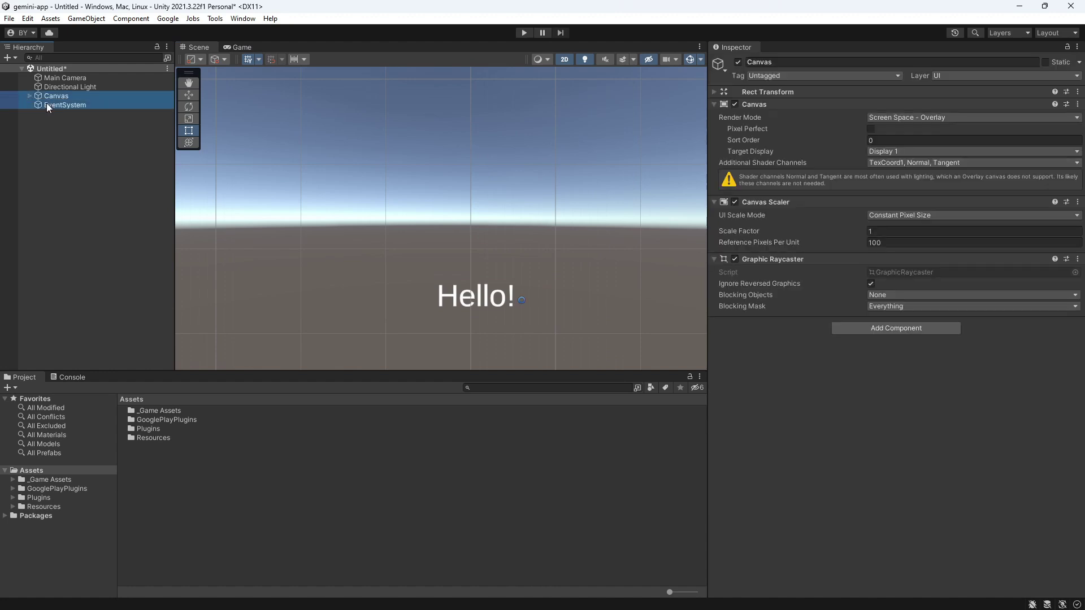
pyautogui.keyDown('ctrl'); pyautogui.click(53, 105); pyautogui.keyUp('ctrl')
pyautogui.rightClick(56, 102)
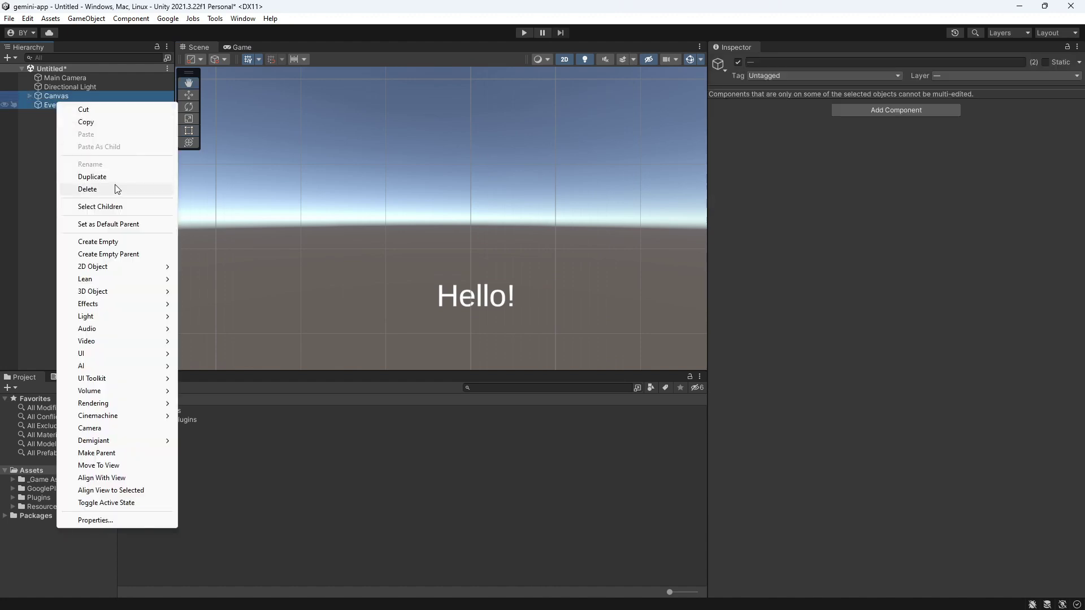
pyautogui.click(19, 134)
pyautogui.click(526, 322)
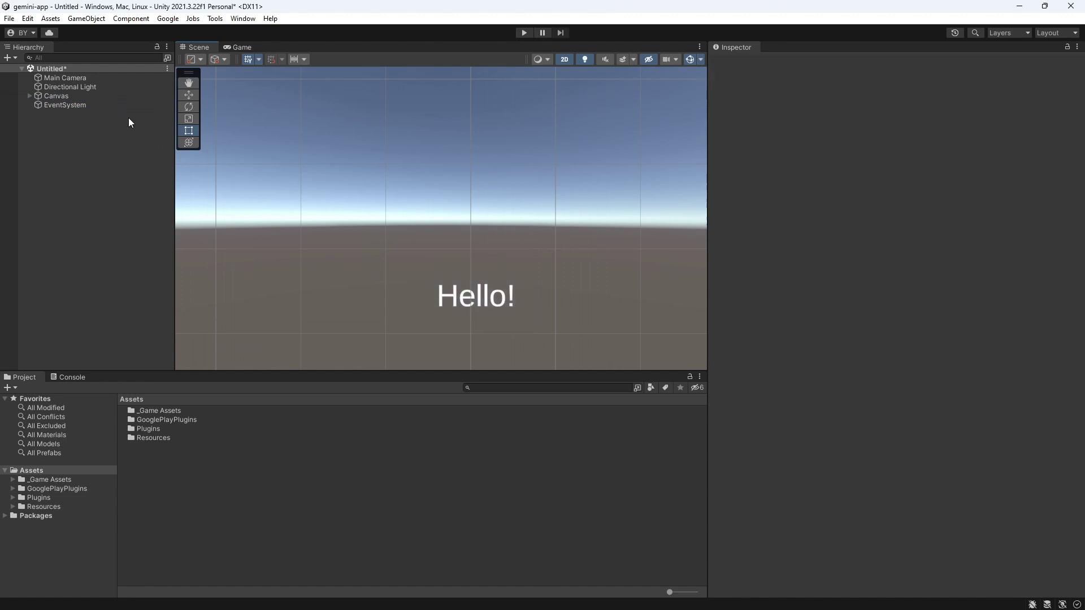
# Step: Delete the Canvas with its Hello! text together with the EventSystem from the scene
pyautogui.click(50, 96)
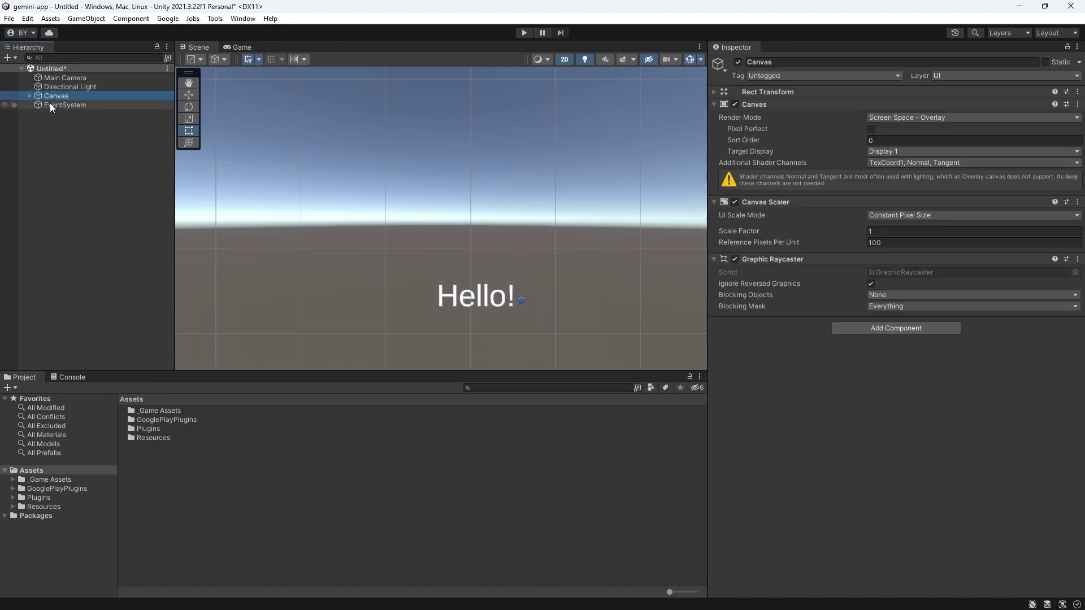
pyautogui.keyDown('ctrl'); pyautogui.click(50, 105); pyautogui.keyUp('ctrl')
pyautogui.rightClick(49, 106)
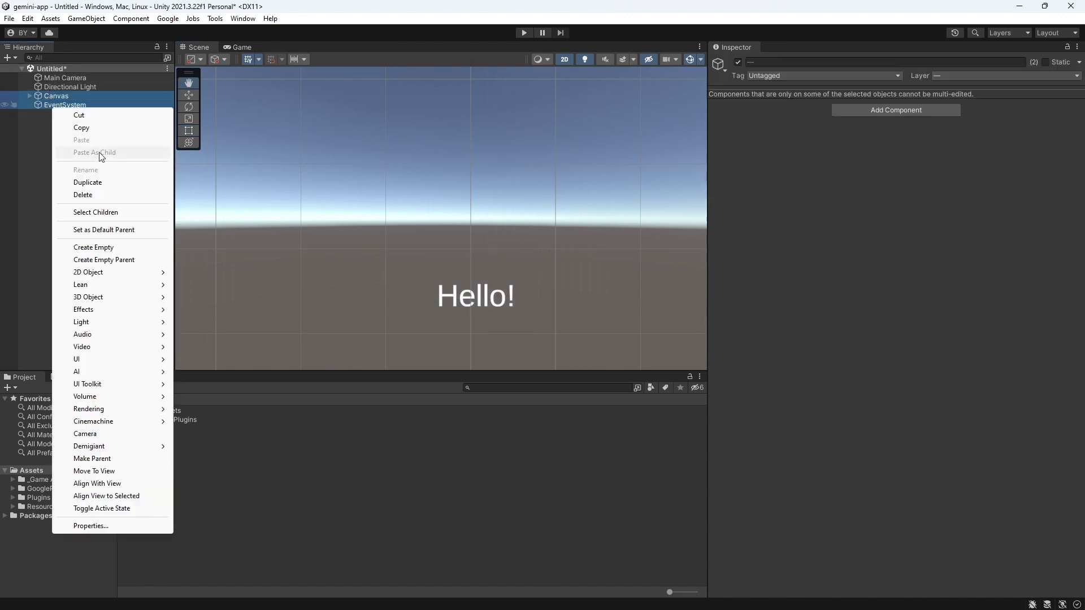
pyautogui.click(83, 195)
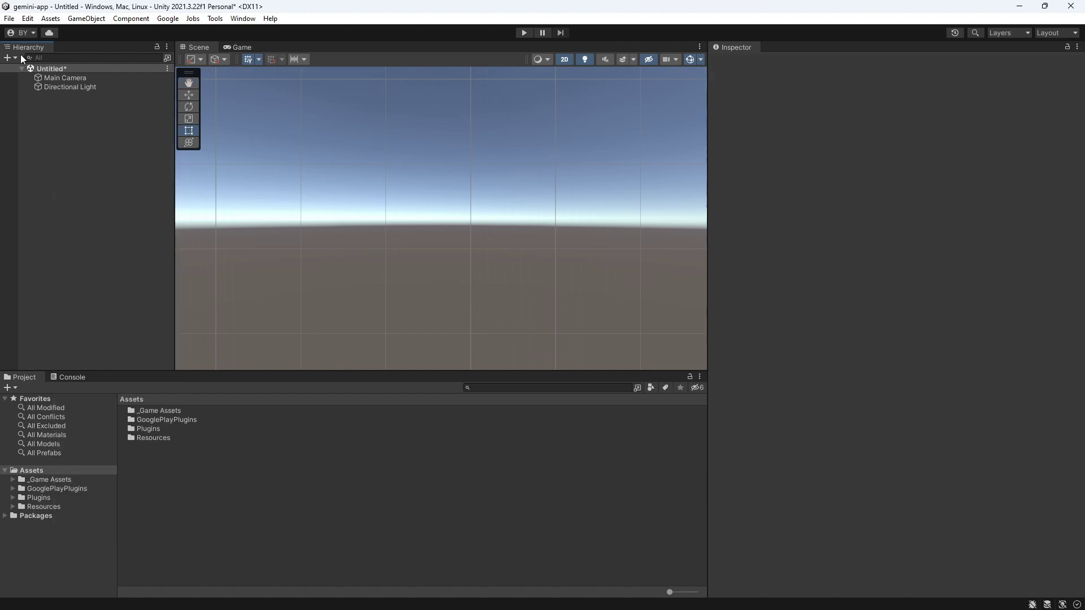
pyautogui.click(9, 19)
pyautogui.click(28, 73)
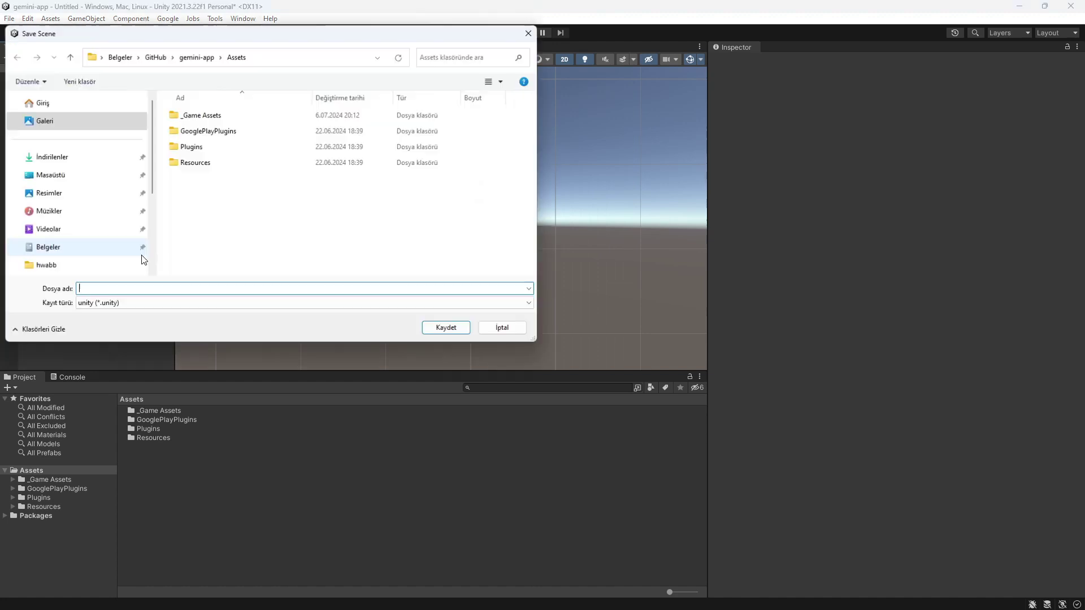
pyautogui.press('Escape')
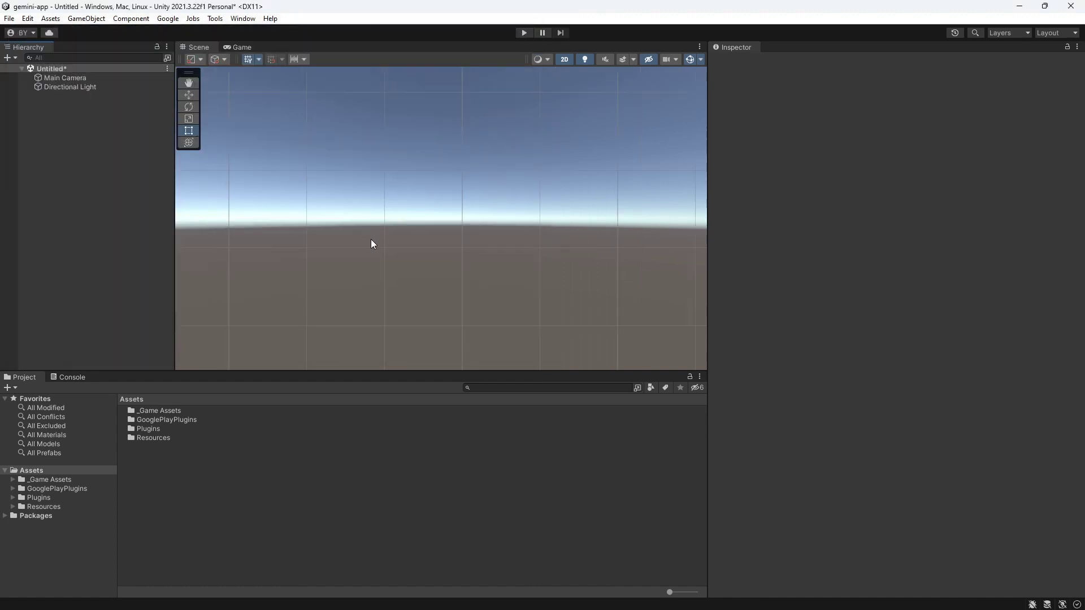
pyautogui.scroll(3, 376, 266)
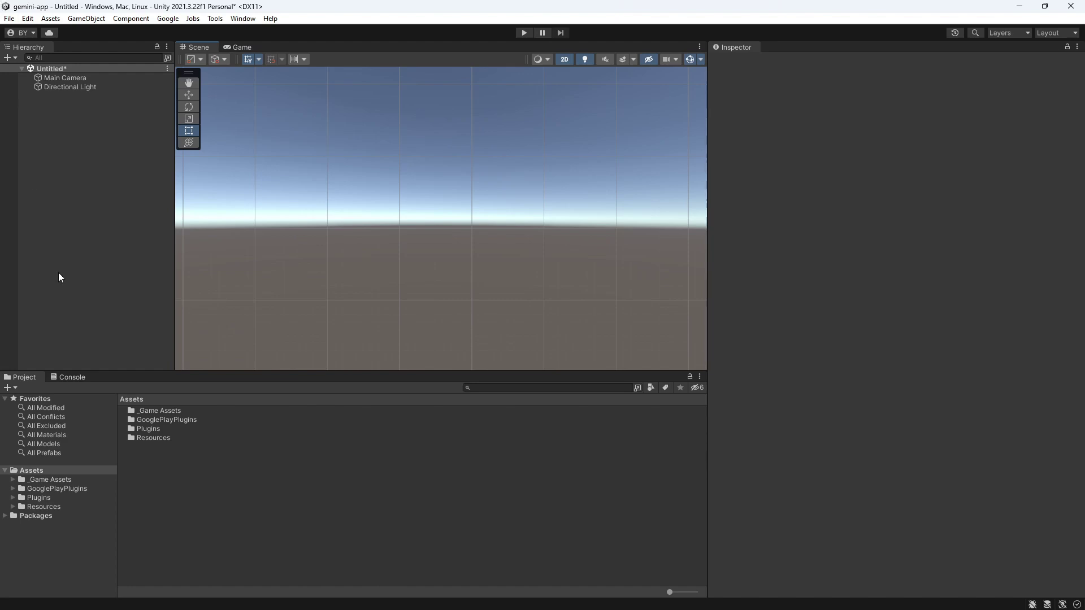
# Step: Import all contents of LOCAI.unitypackage from the gemini-app project folder
pyautogui.rightClick(59, 470)
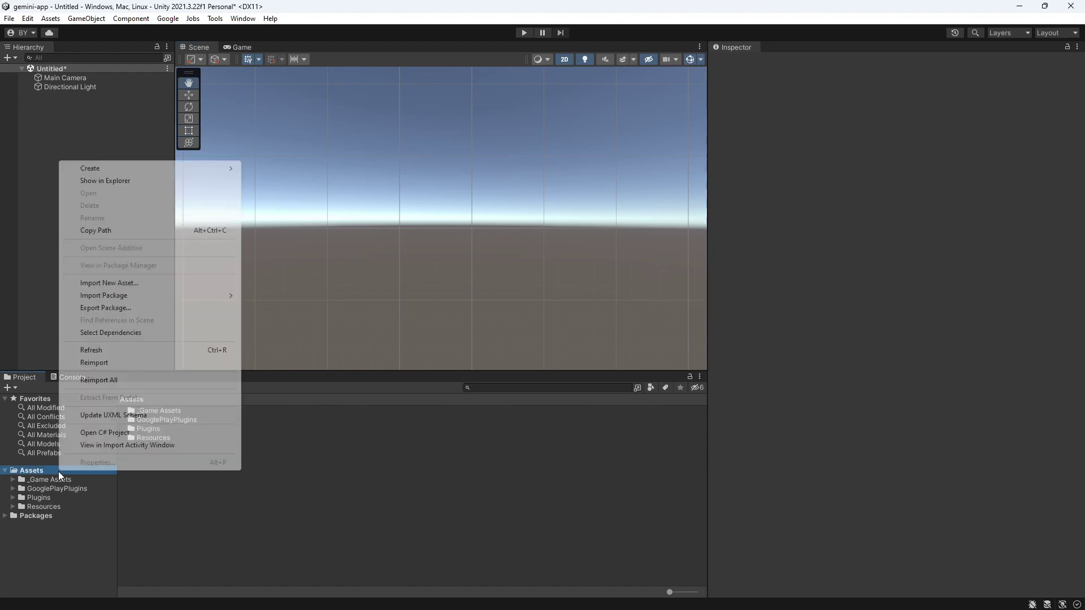
pyautogui.click(96, 181)
pyautogui.scroll(-7, 653, 283)
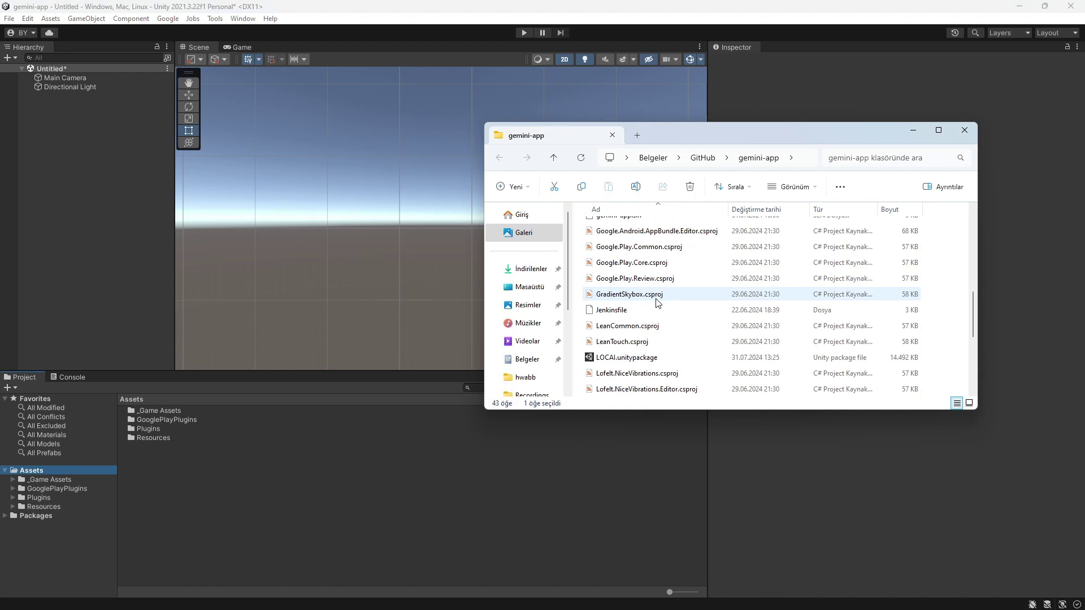
pyautogui.click(688, 363)
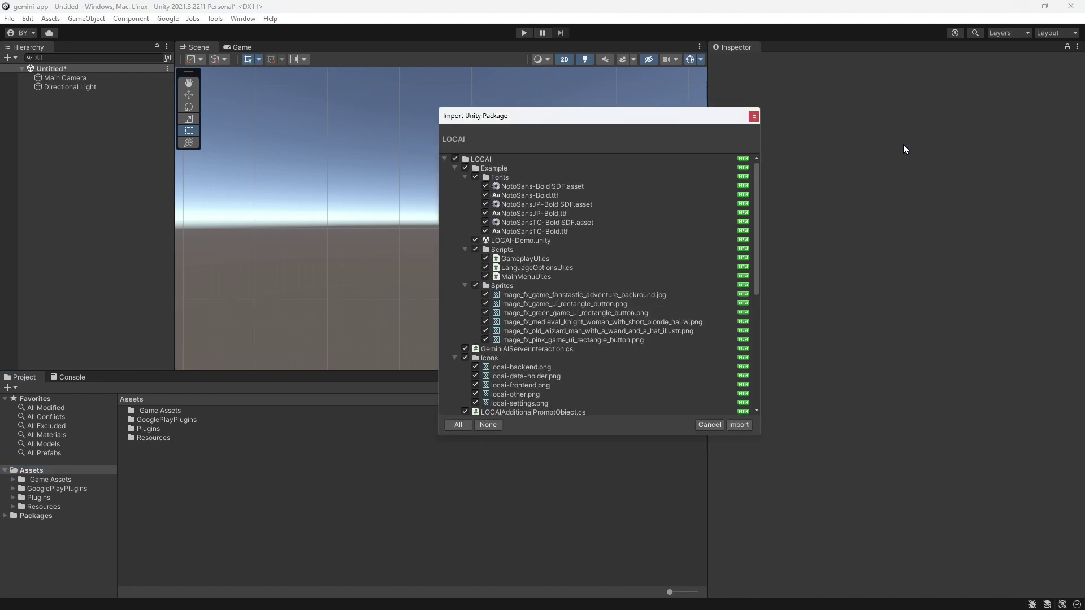
pyautogui.click(738, 424)
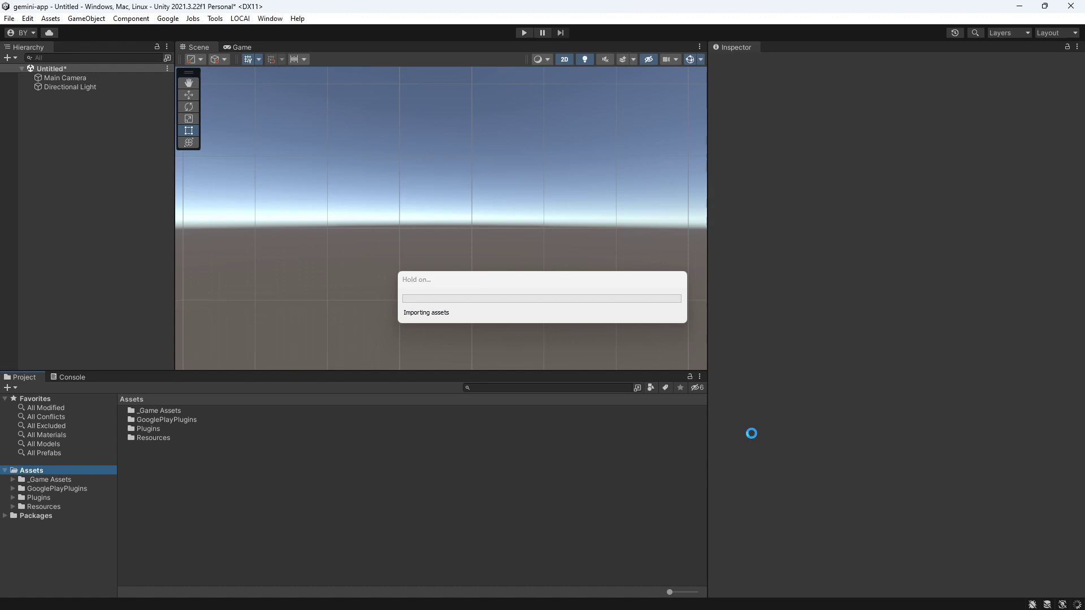
# Step: Open the LOCAI-Demo scene from the LOCAI Example folder, discarding the changes to the Untitled scene
pyautogui.doubleClick(151, 428)
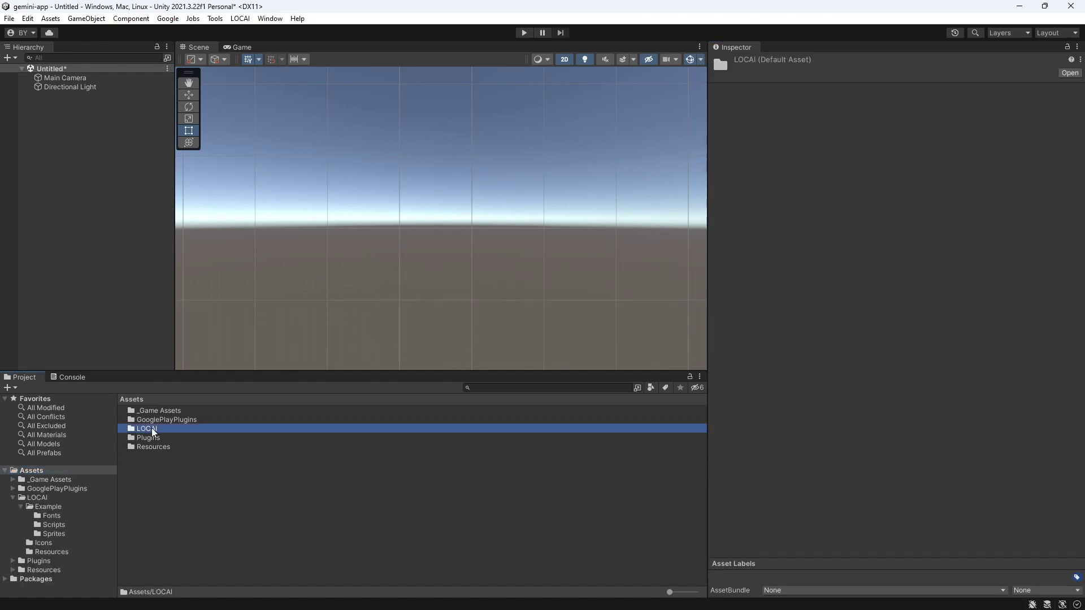
pyautogui.click(150, 411)
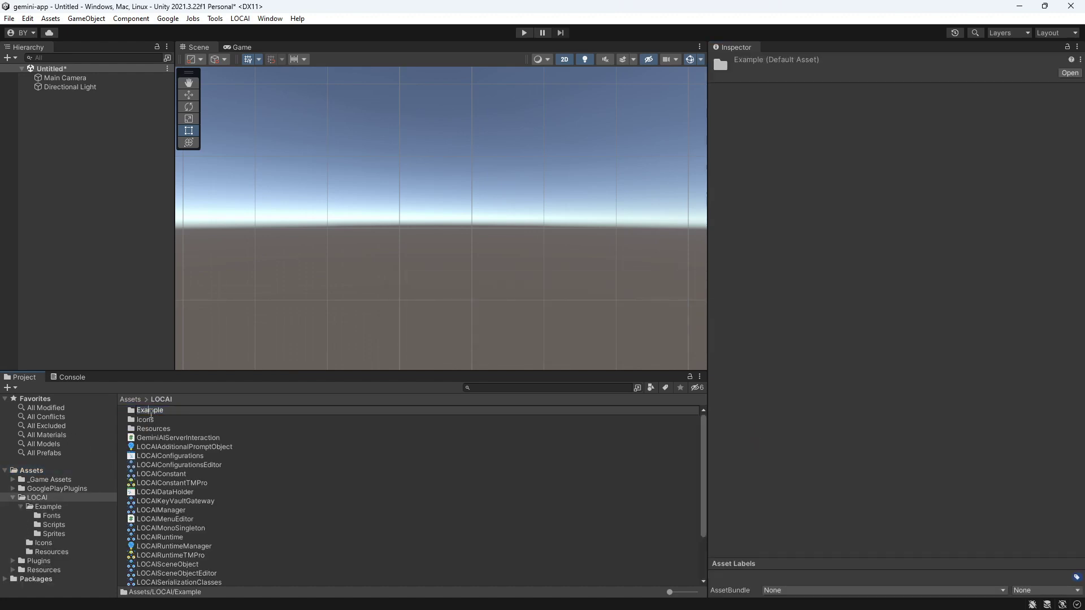
pyautogui.doubleClick(150, 411)
pyautogui.doubleClick(149, 439)
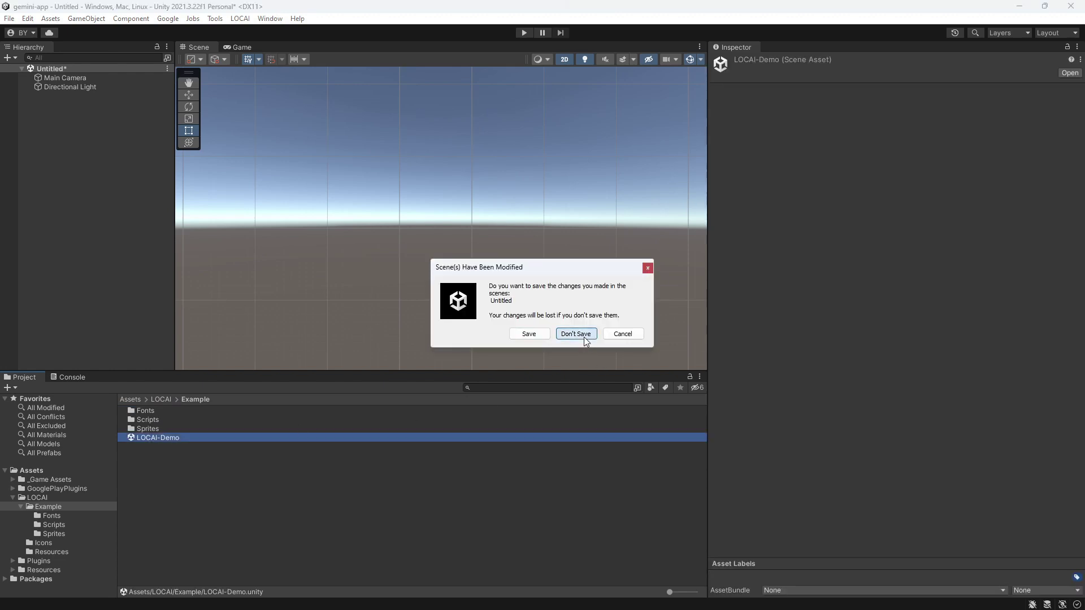
pyautogui.click(584, 336)
# Step: Examine the demo scene's main menu, including its Background image preview and the Play Now and Settings buttons
pyautogui.scroll(2, 421, 279)
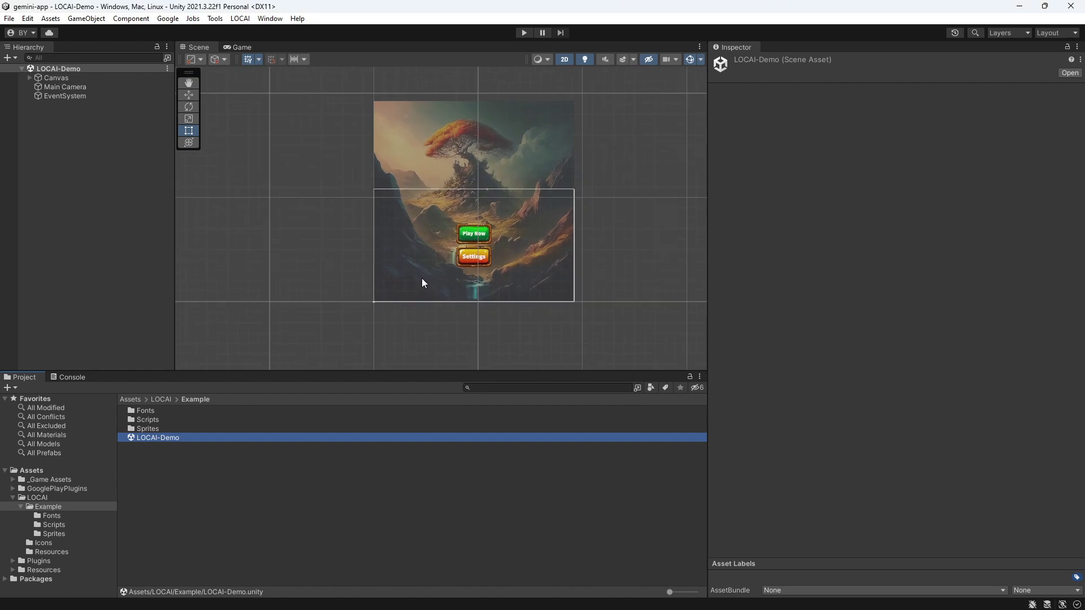
pyautogui.moveTo(532, 222); pyautogui.dragTo(508, 261, button='middle')
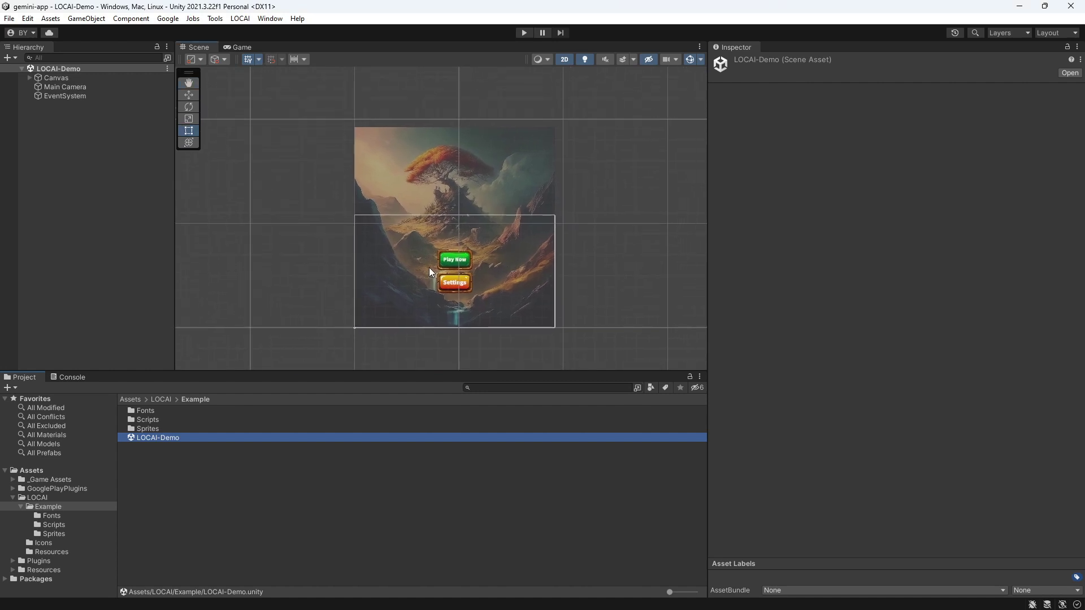
pyautogui.scroll(1, 429, 267)
pyautogui.click(423, 125)
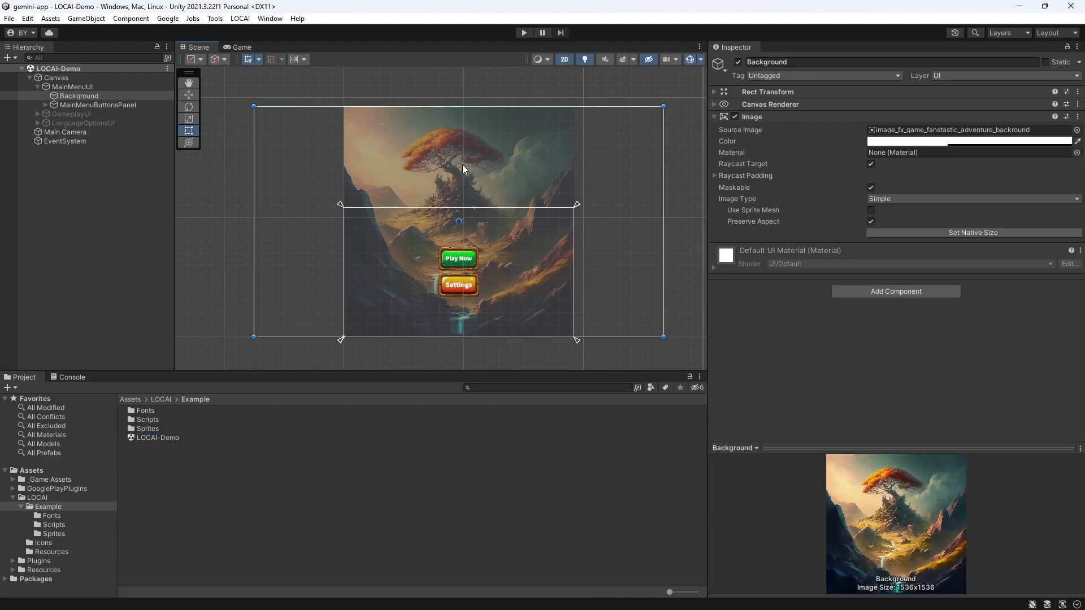
pyautogui.moveTo(825, 449); pyautogui.dragTo(822, 380)
pyautogui.scroll(3, 396, 270)
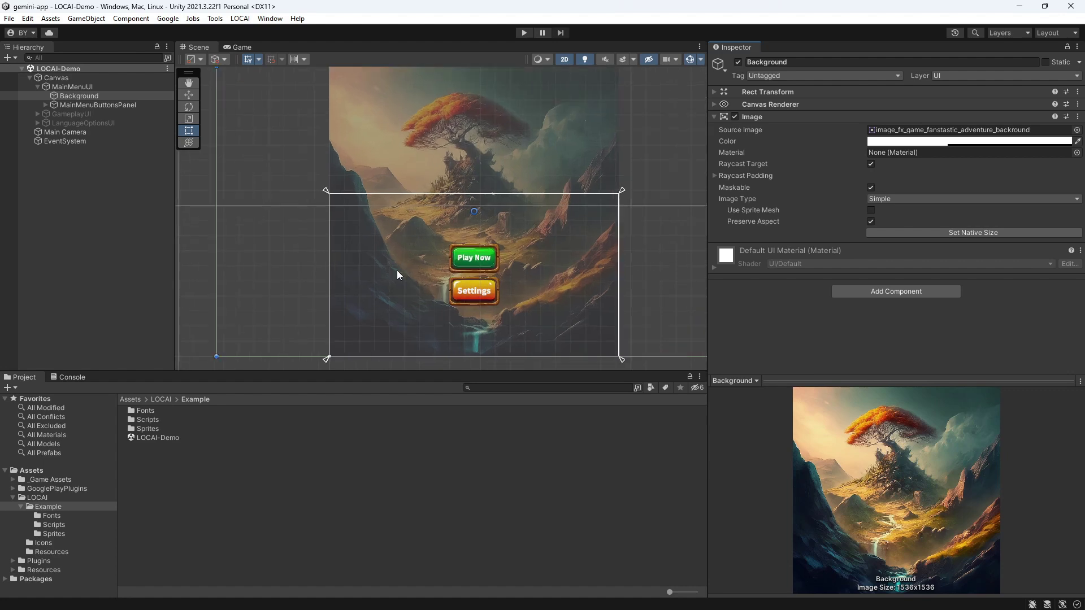
pyautogui.scroll(3, 475, 264)
pyautogui.moveTo(470, 266); pyautogui.dragTo(471, 227, button='middle')
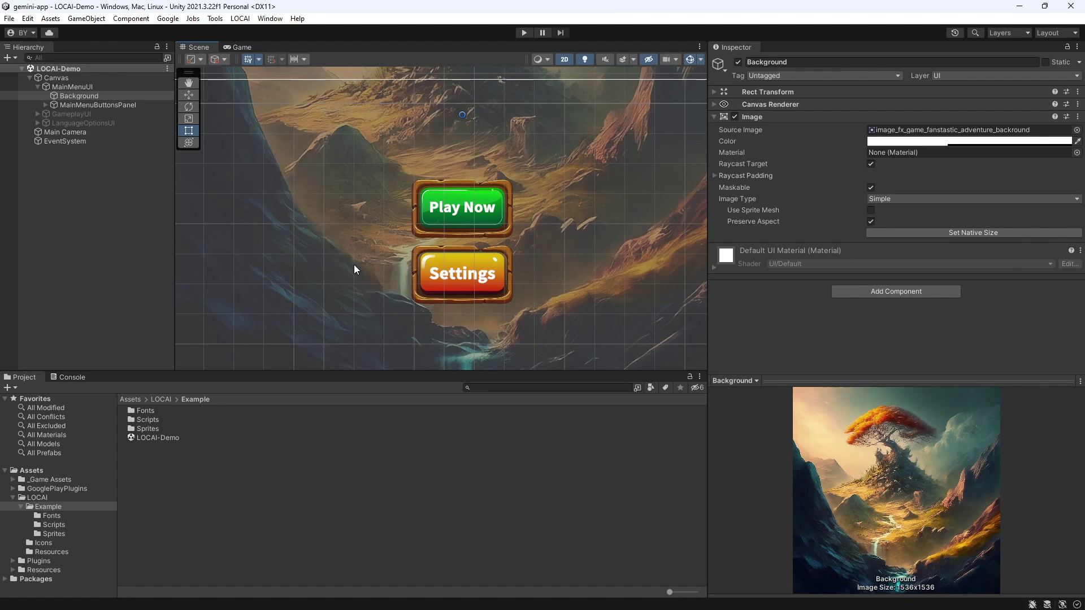
pyautogui.scroll(-3, 367, 268)
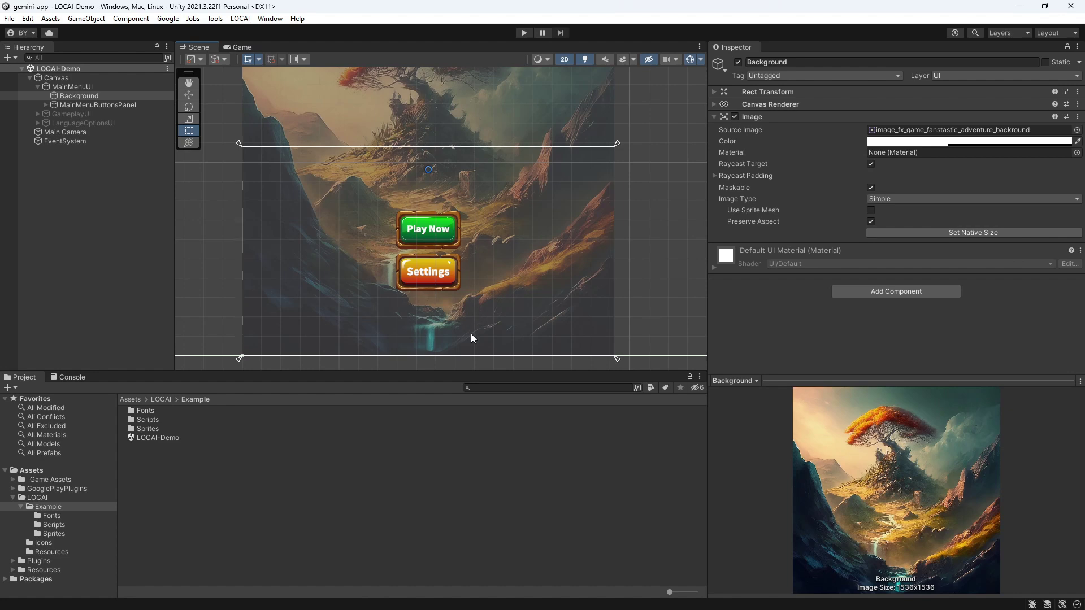
# Step: Open the LOCAI Settings asset, paste the key into its API Key field, and deselect the asset
pyautogui.click(477, 365)
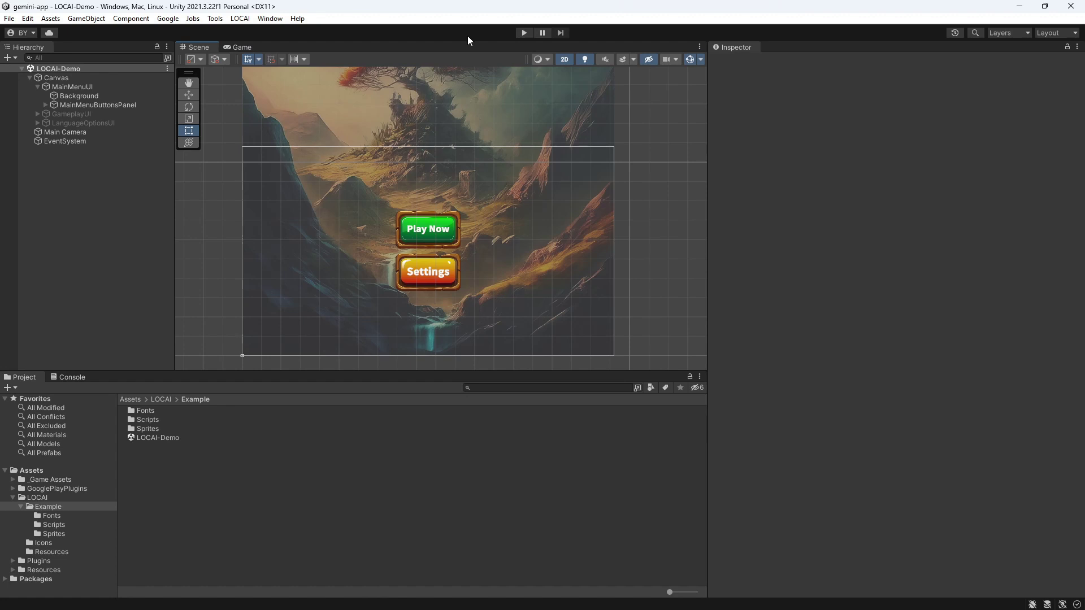
pyautogui.click(243, 18)
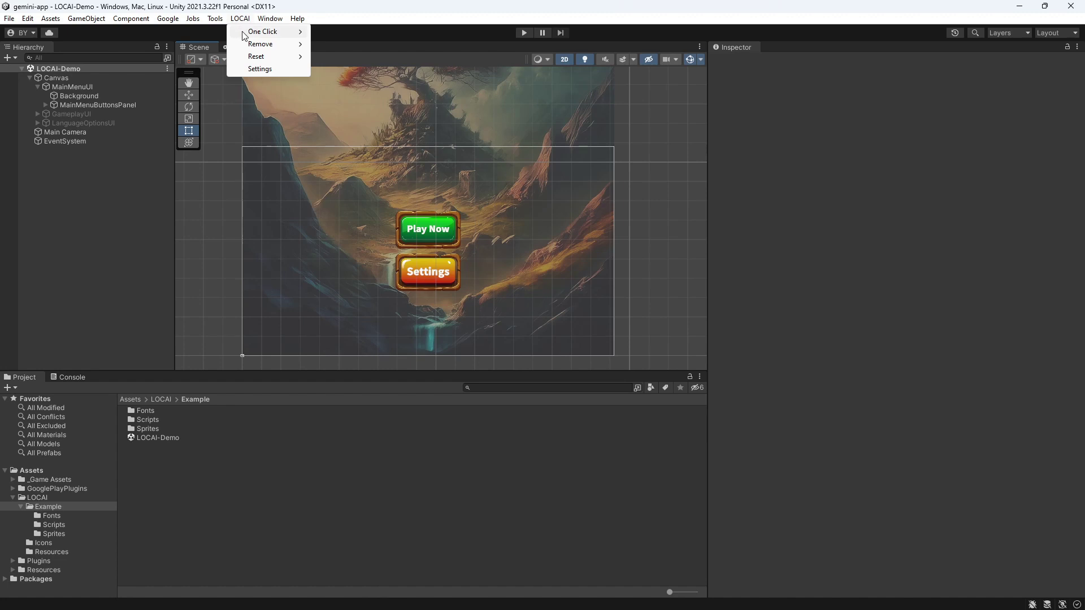
pyautogui.click(281, 68)
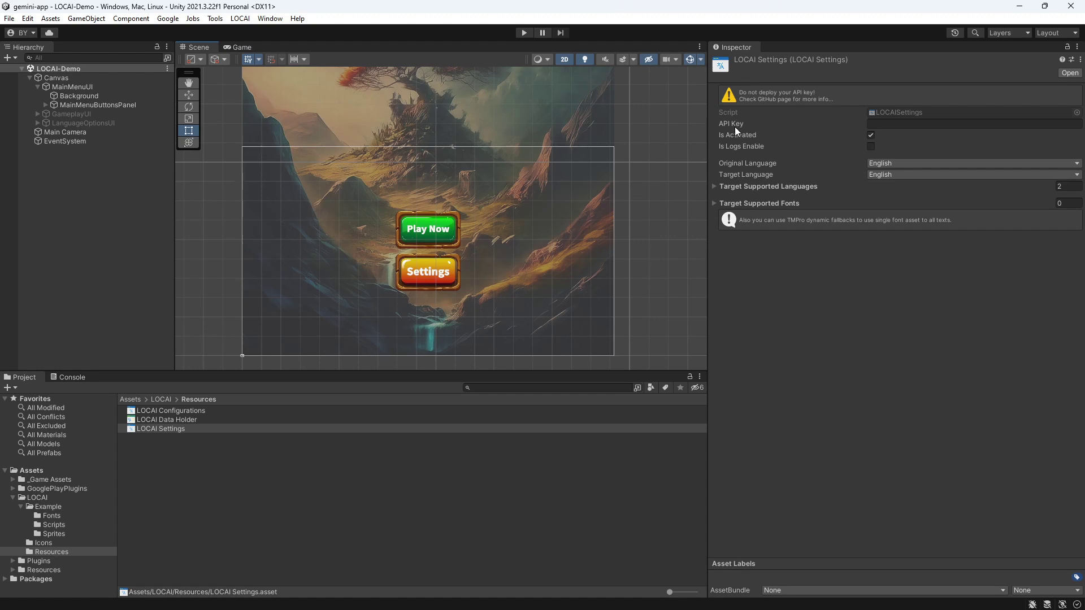
pyautogui.click(887, 124)
pyautogui.hotkey('ctrl', 'v')
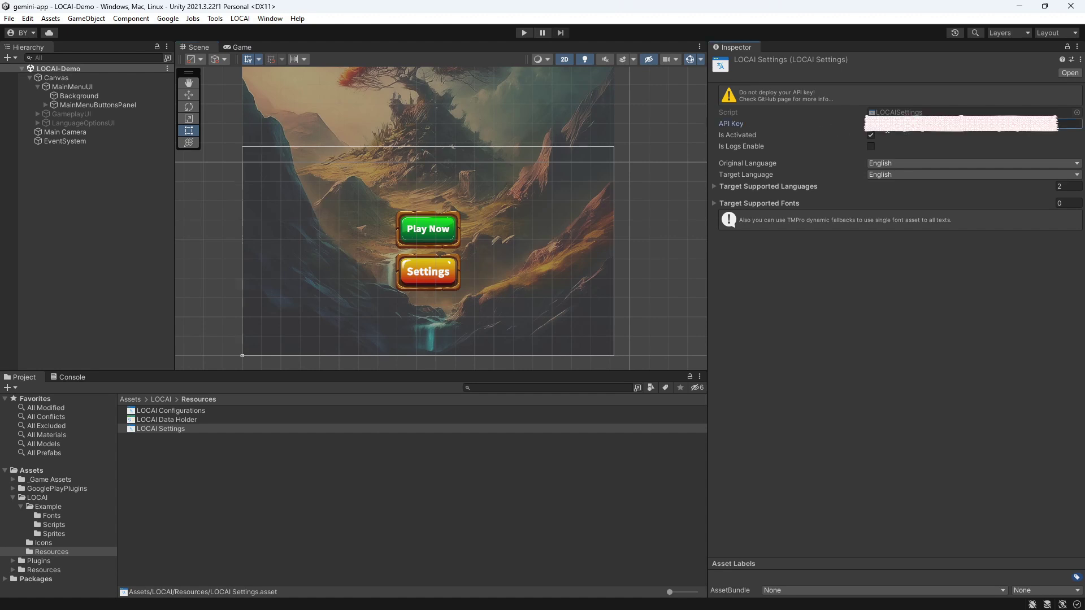
pyautogui.click(893, 310)
pyautogui.click(598, 169)
pyautogui.click(523, 479)
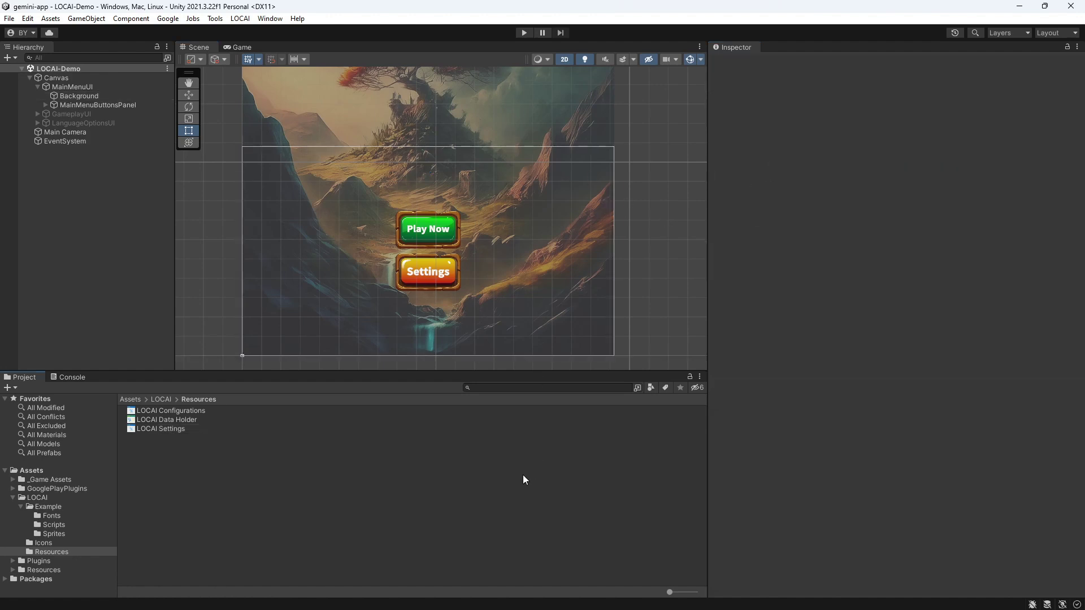
# Step: Run the demo scene, switch its language to Turkish in the game's settings, and return to the main menu
pyautogui.click(520, 35)
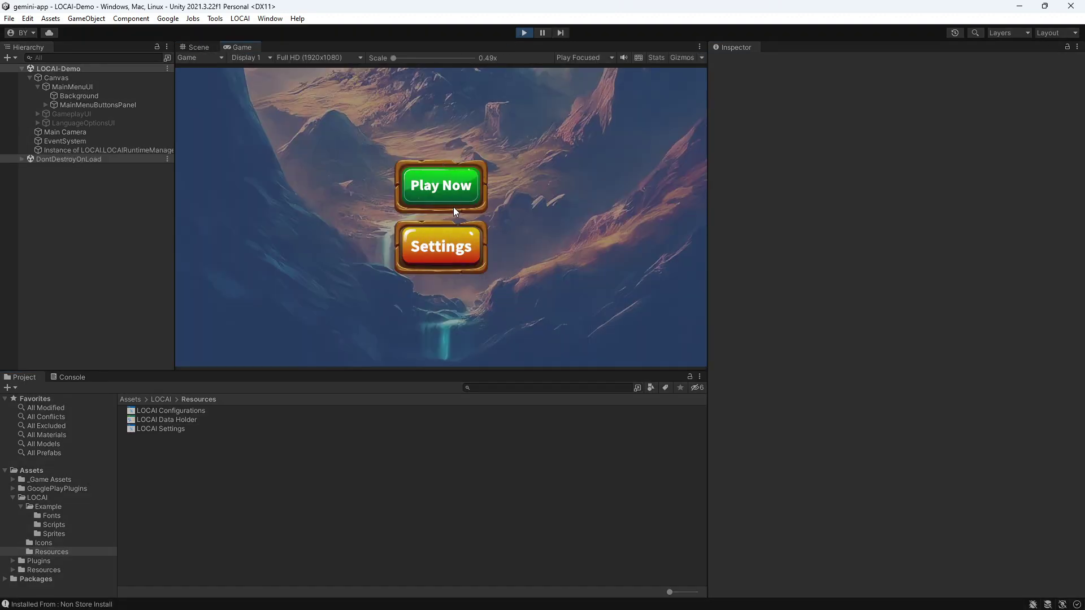
pyautogui.click(428, 254)
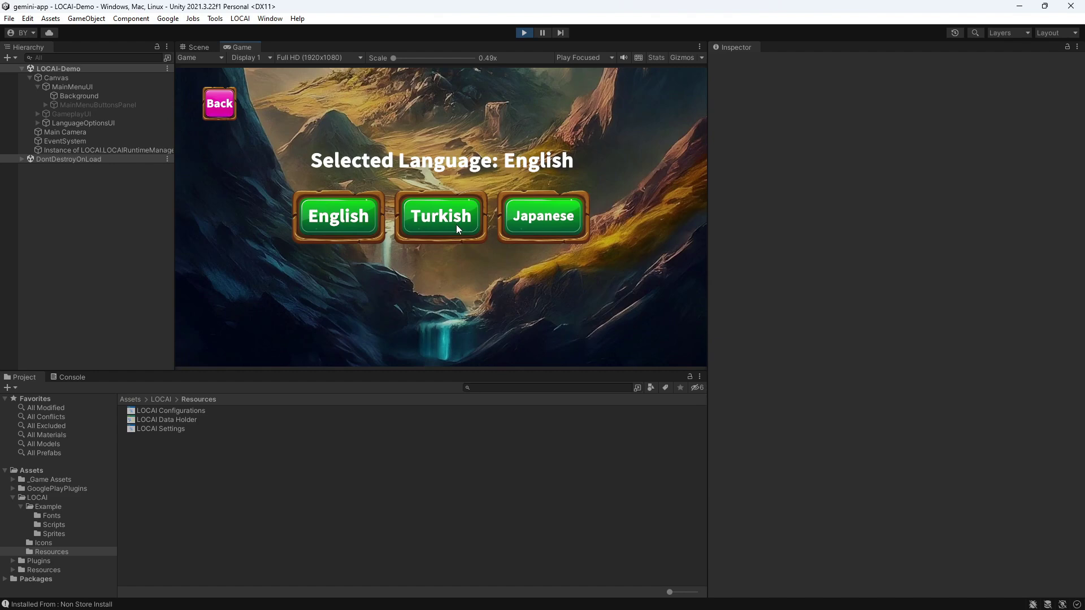
pyautogui.click(436, 233)
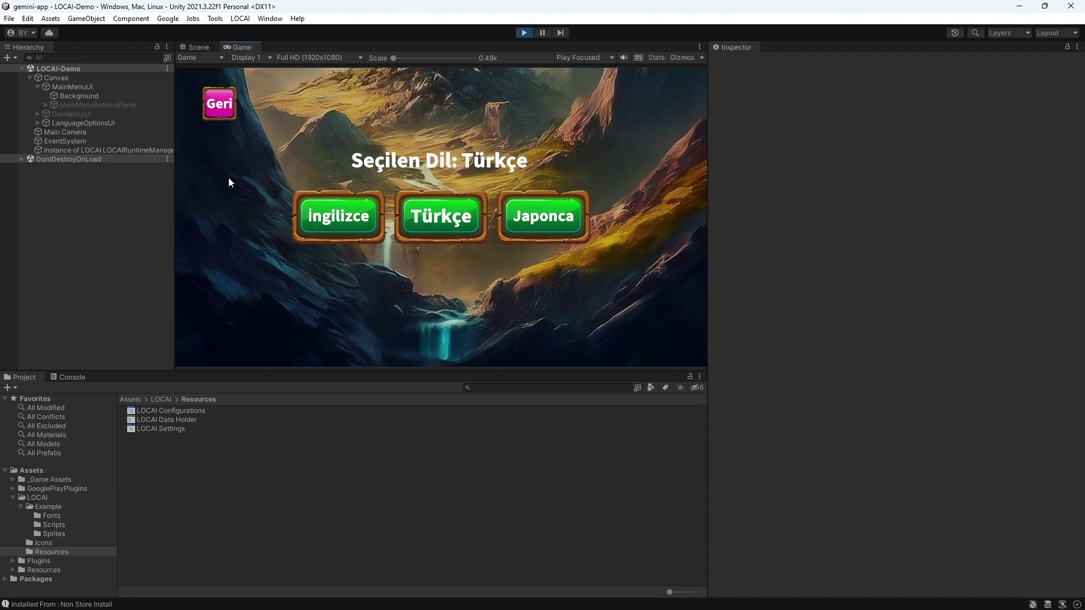
pyautogui.click(221, 110)
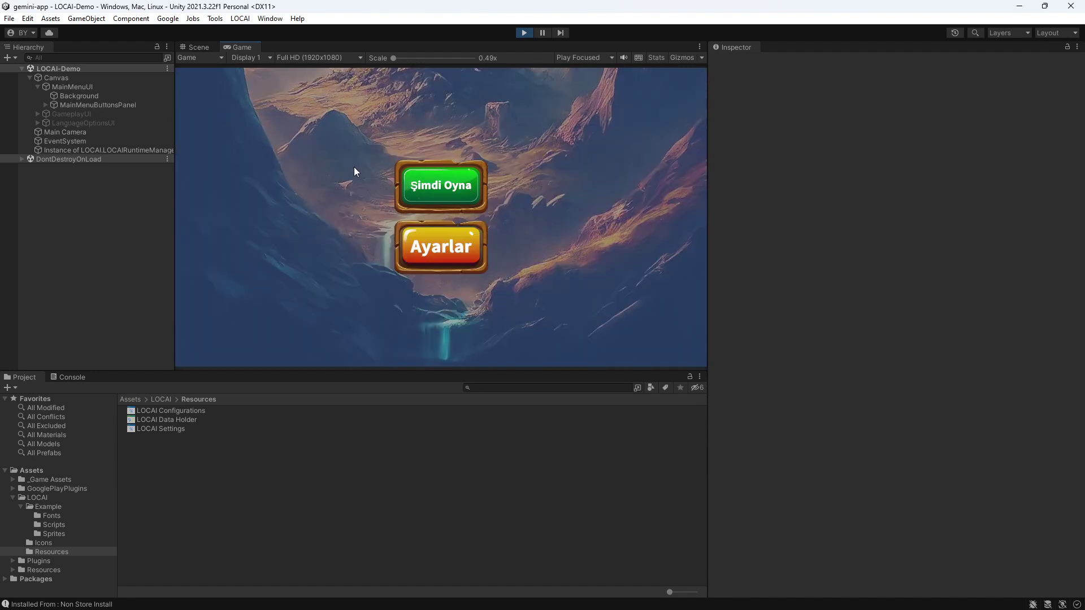
# Step: Test the game's language settings with Japanese, Turkish and English, ending on the main menu in English
pyautogui.click(429, 252)
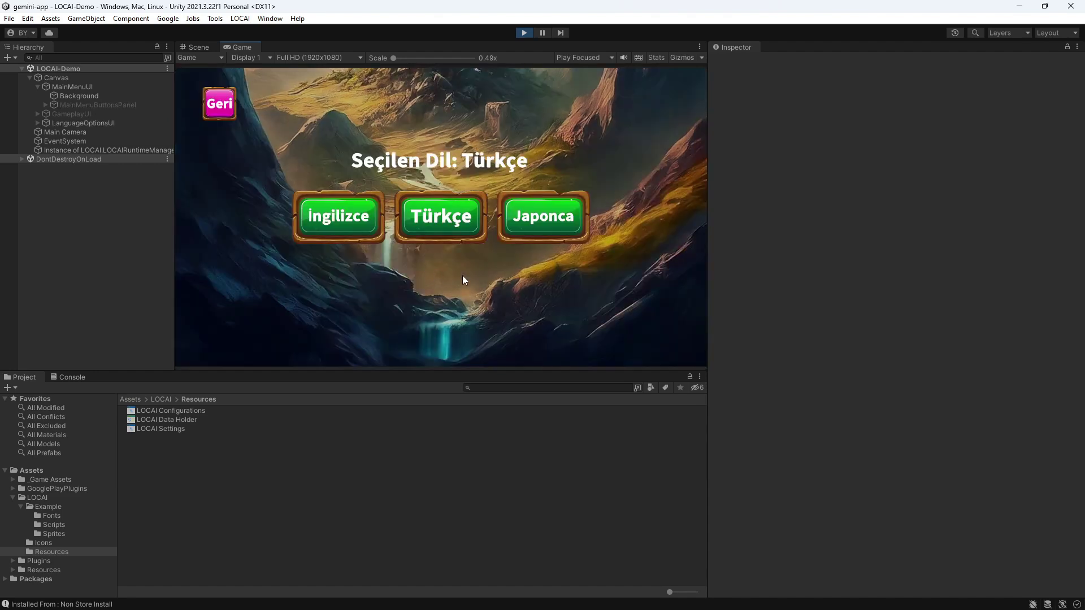
pyautogui.click(552, 229)
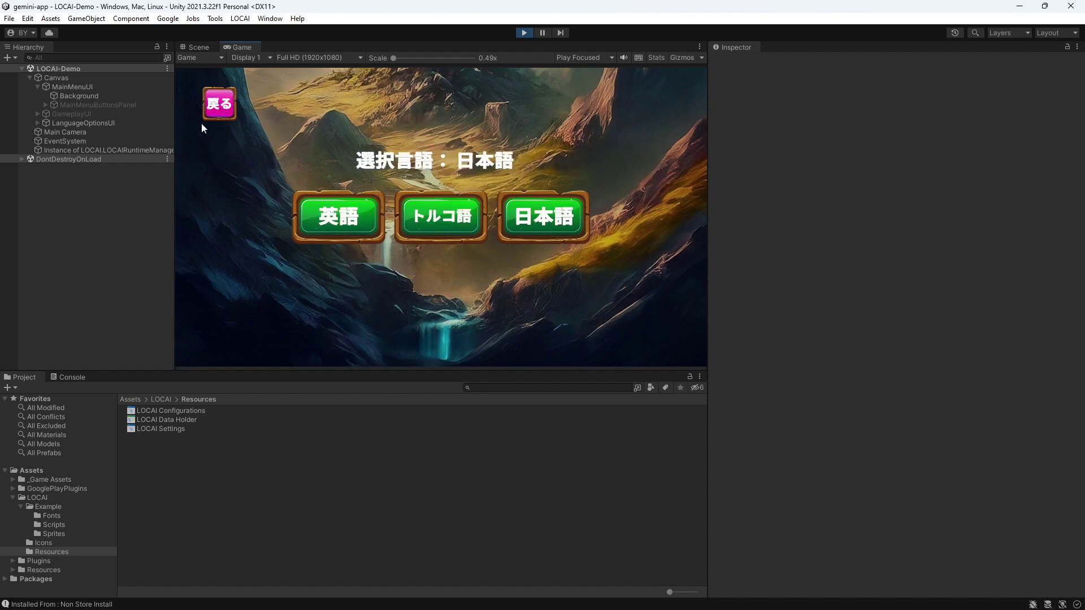
pyautogui.click(217, 110)
pyautogui.click(426, 249)
pyautogui.click(442, 225)
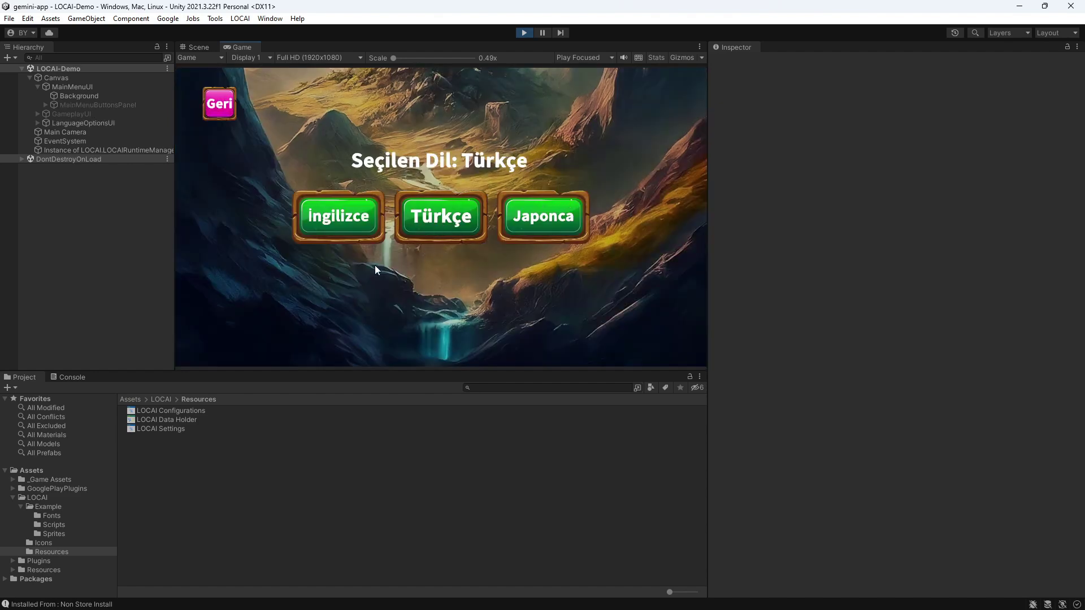
pyautogui.click(310, 210)
pyautogui.click(220, 104)
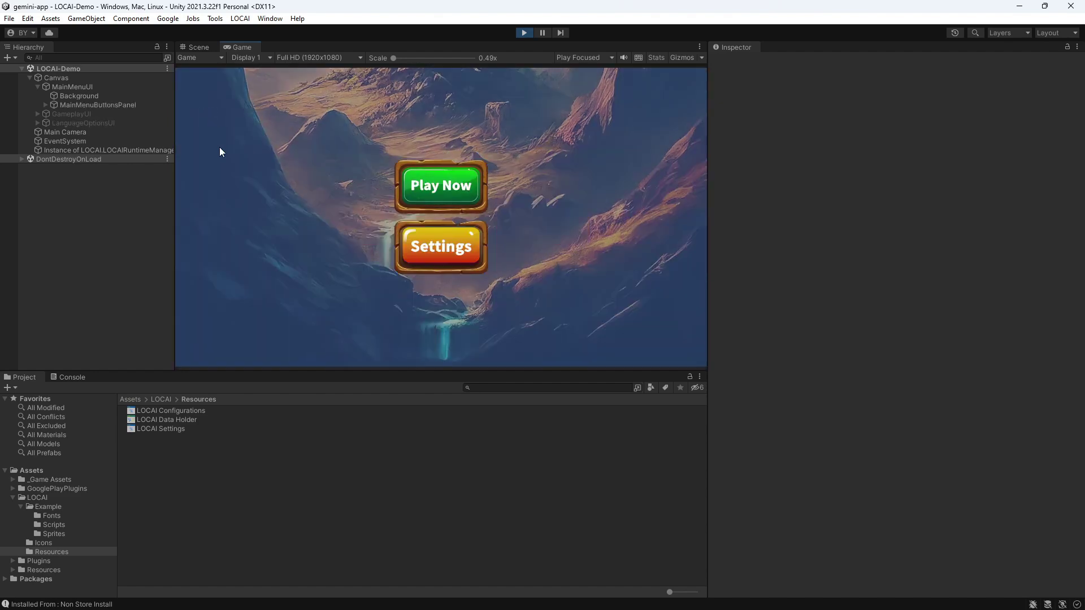
# Step: Start the demo's gameplay and view the knight's opening dialogue in Turkish through the in-game language settings
pyautogui.click(442, 201)
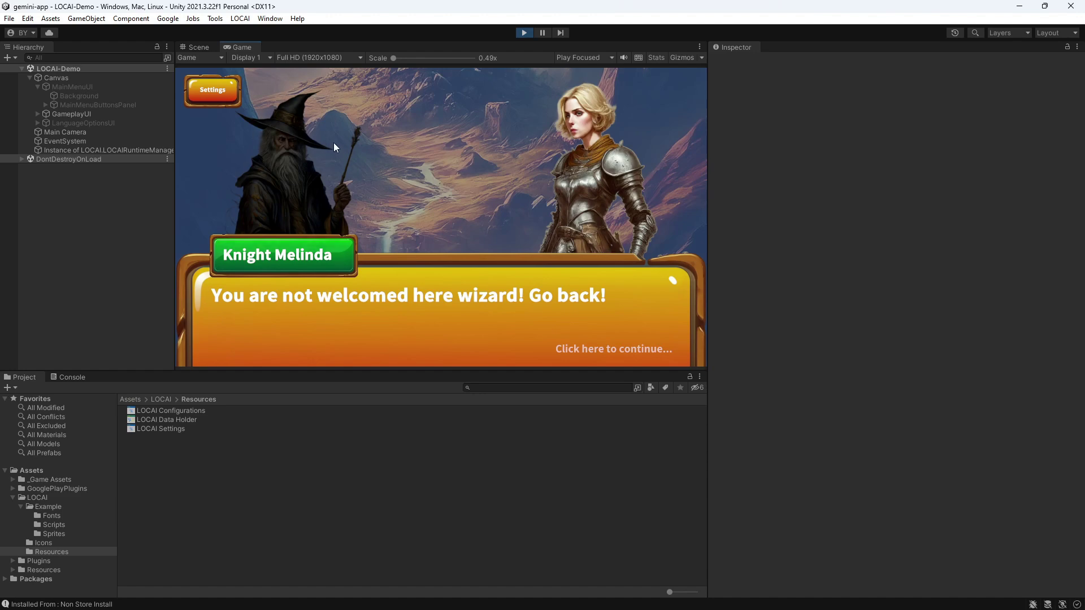
pyautogui.click(209, 94)
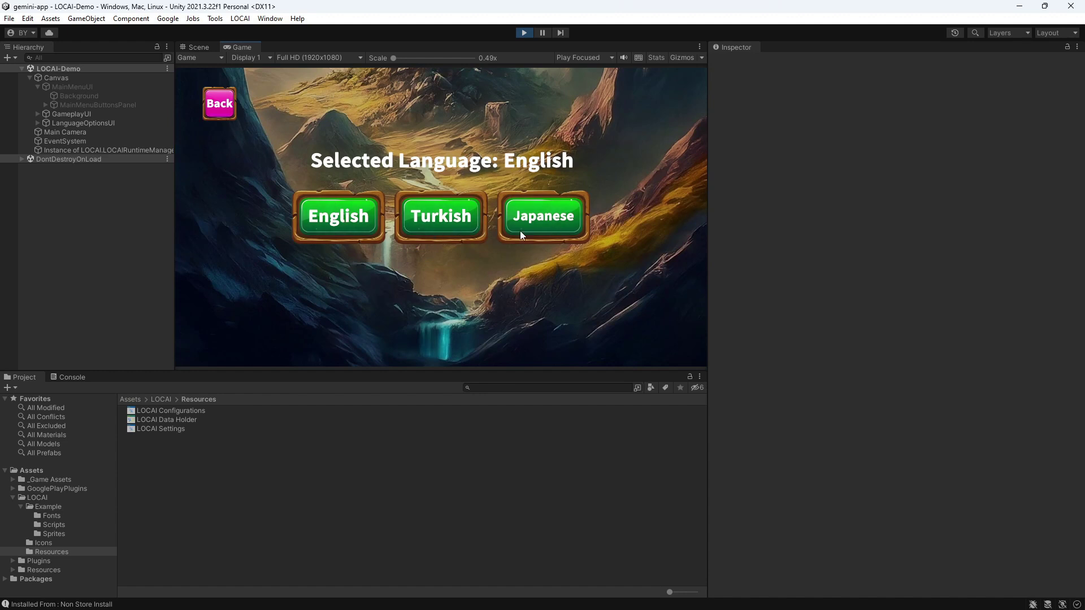
pyautogui.click(434, 225)
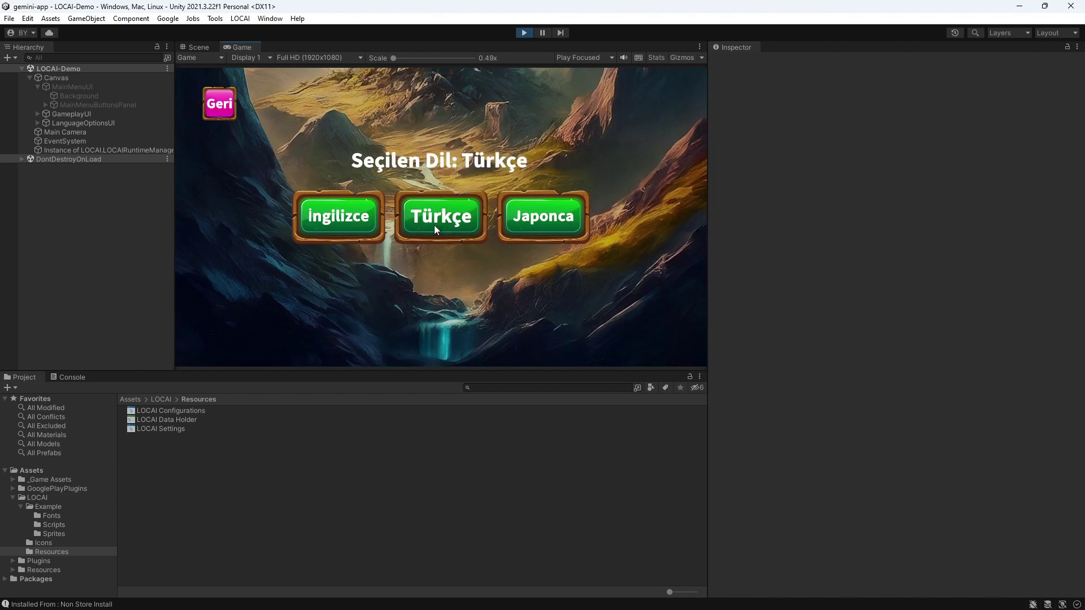
pyautogui.click(215, 106)
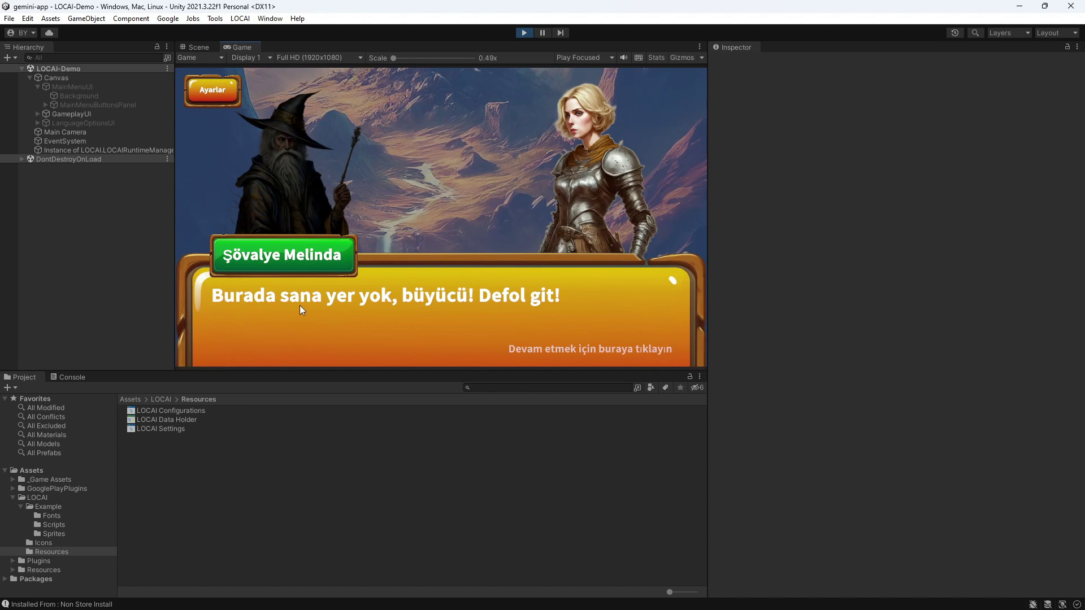
# Step: Switch the gameplay language back to English and advance the dialogue to Wizard Rufus's line
pyautogui.click(202, 94)
pyautogui.click(330, 220)
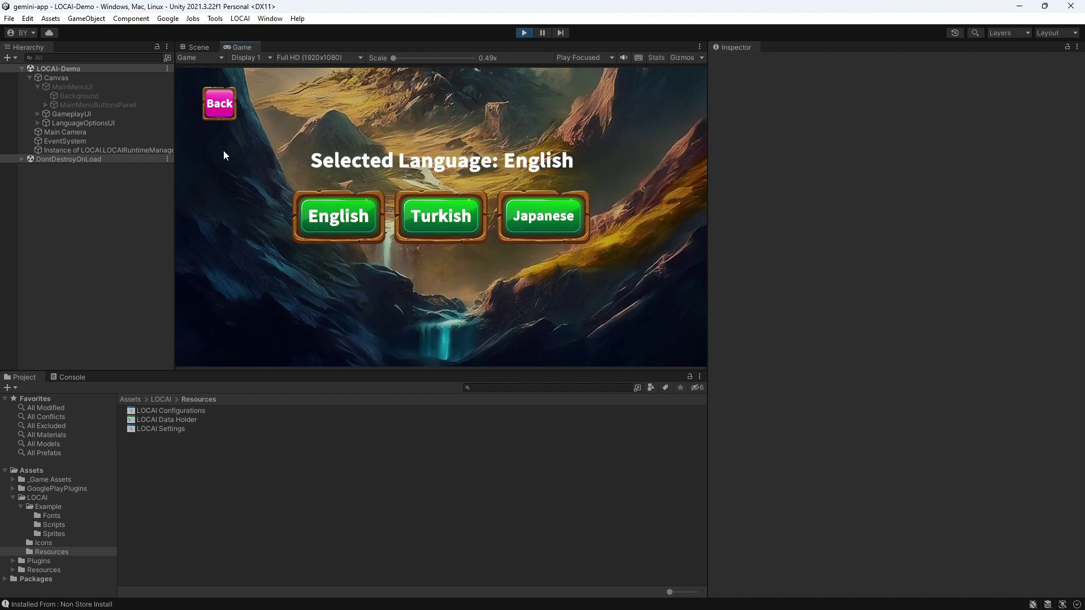
pyautogui.click(219, 105)
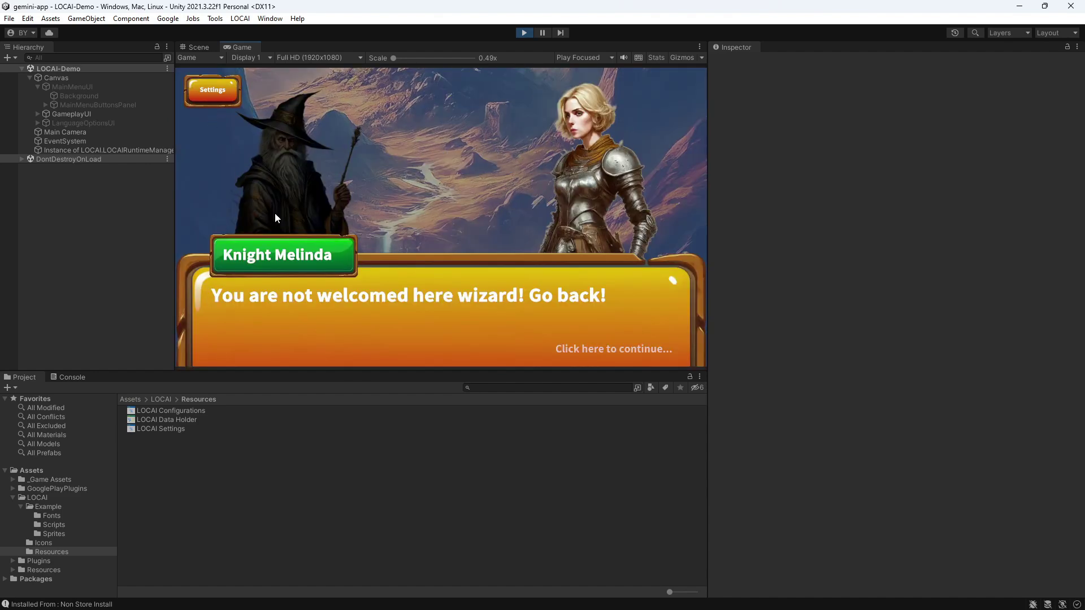
pyautogui.click(596, 347)
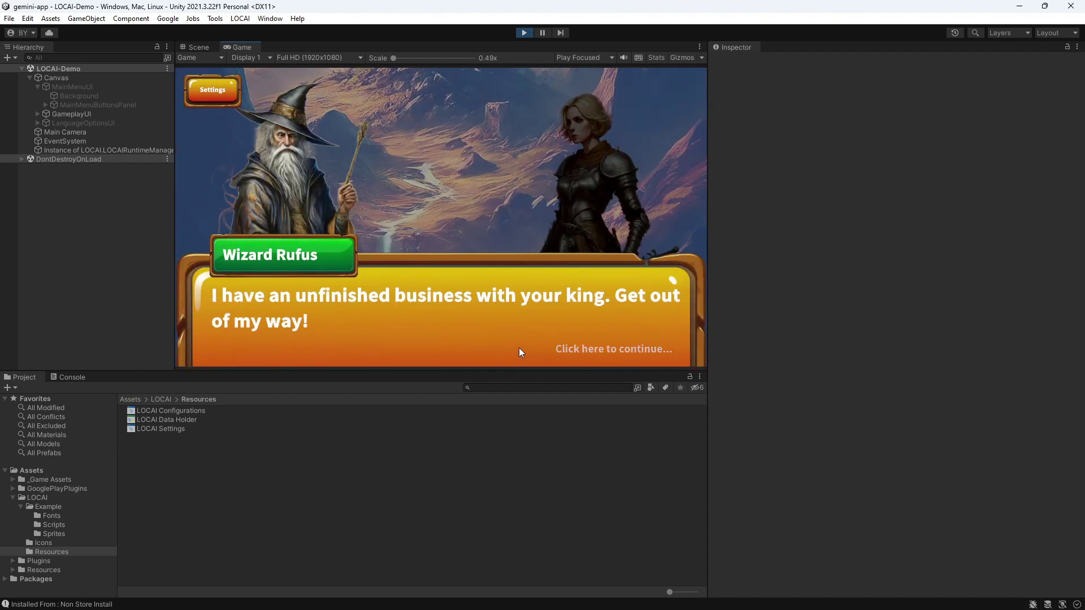
# Step: Switch the gameplay language to Japanese, view the wizard's line, and advance the dialogue to the knight's reply
pyautogui.click(211, 102)
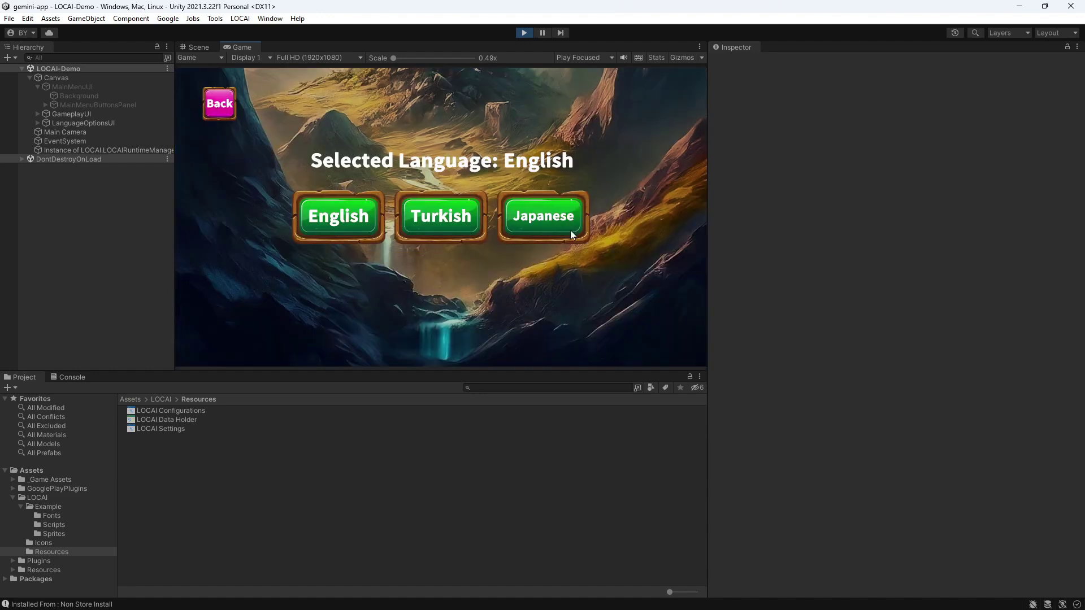
pyautogui.click(553, 215)
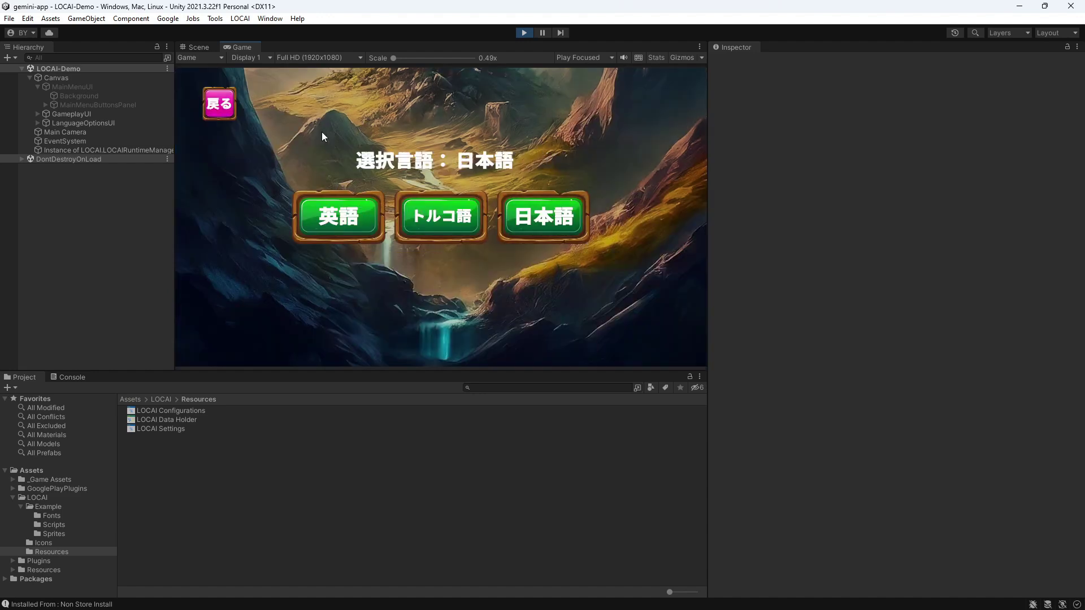
pyautogui.click(221, 105)
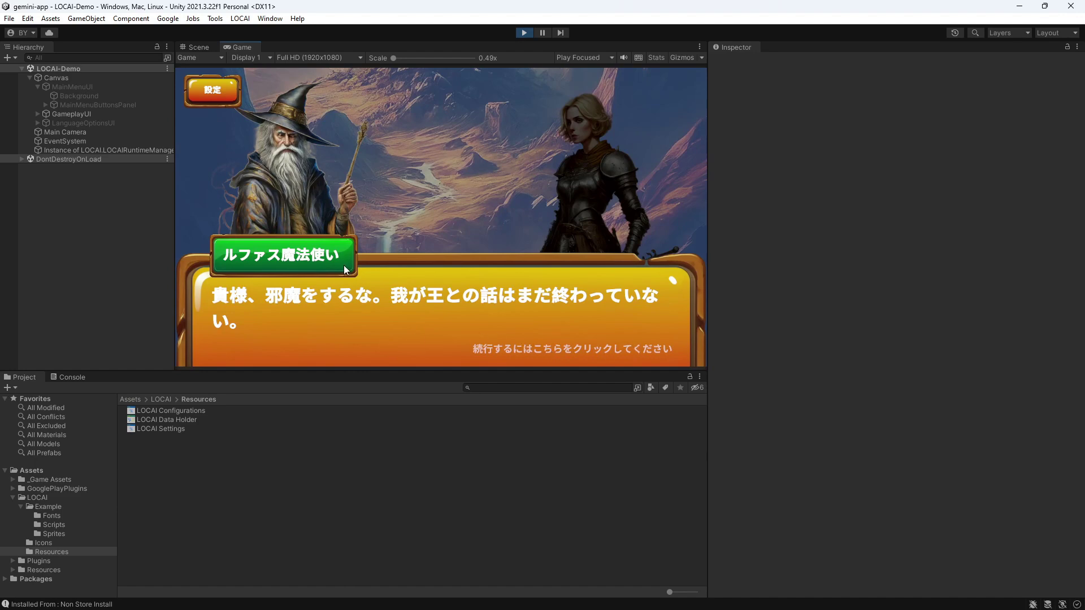
pyautogui.click(575, 361)
# Step: Return the gameplay to English, finish the dialogue through to the main menu, and stop play mode
pyautogui.click(212, 91)
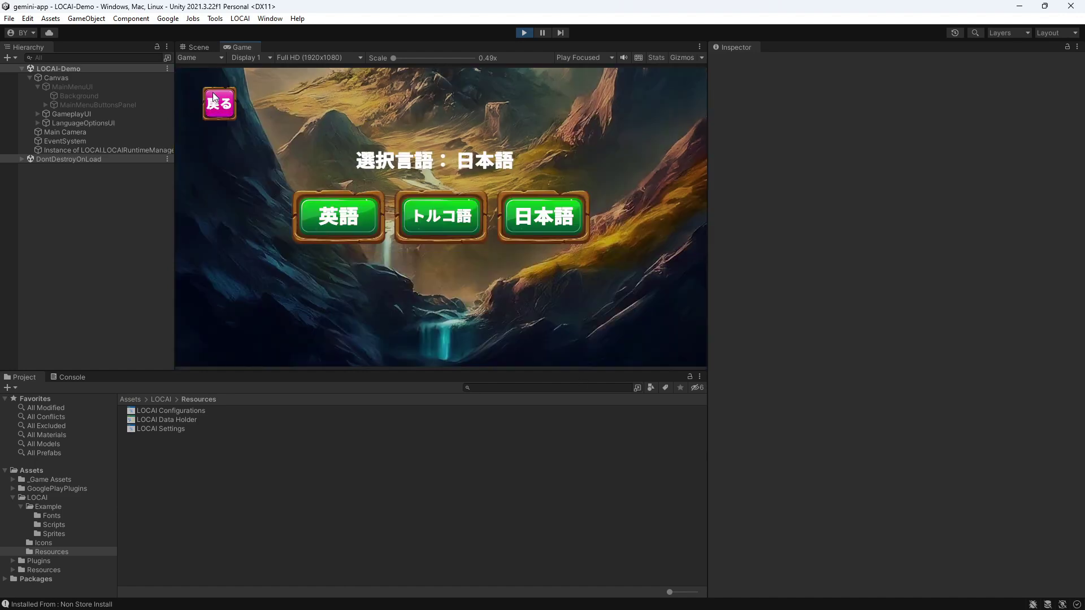
pyautogui.click(331, 234)
pyautogui.click(230, 116)
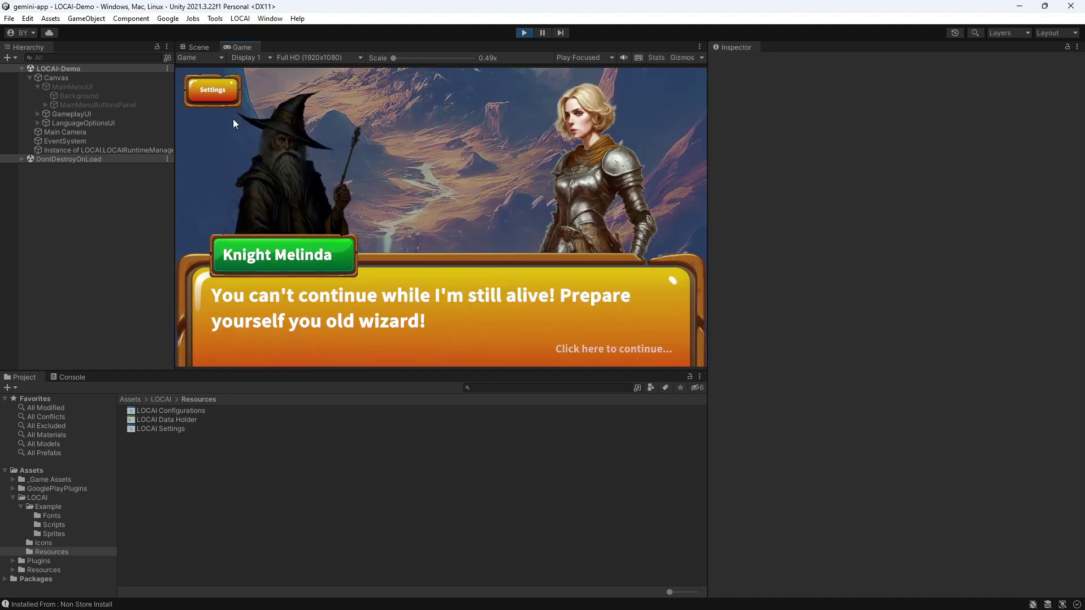
pyautogui.click(586, 347)
pyautogui.click(587, 348)
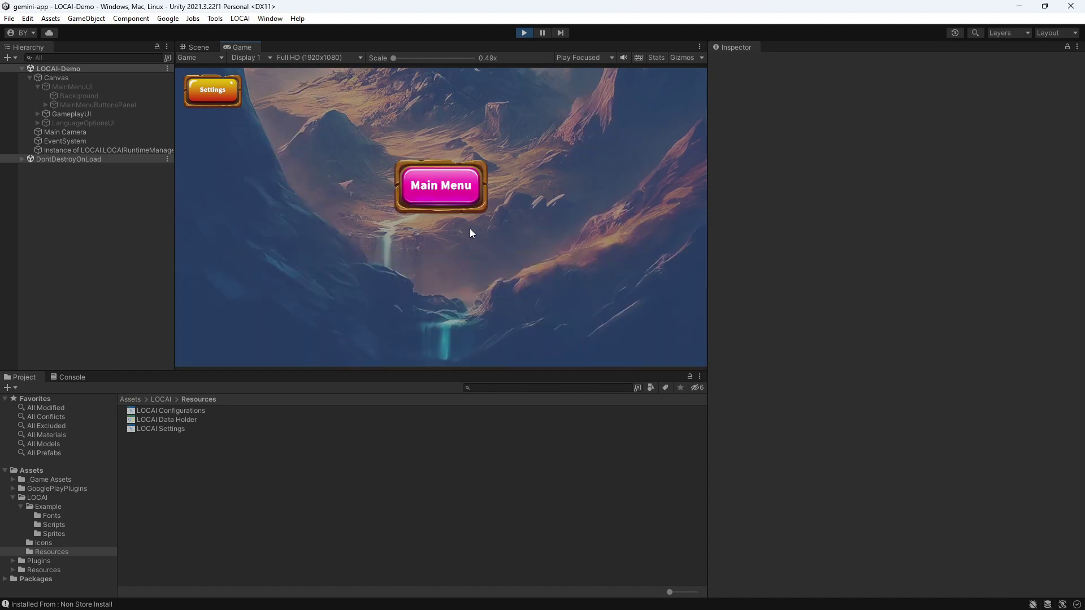
pyautogui.click(452, 194)
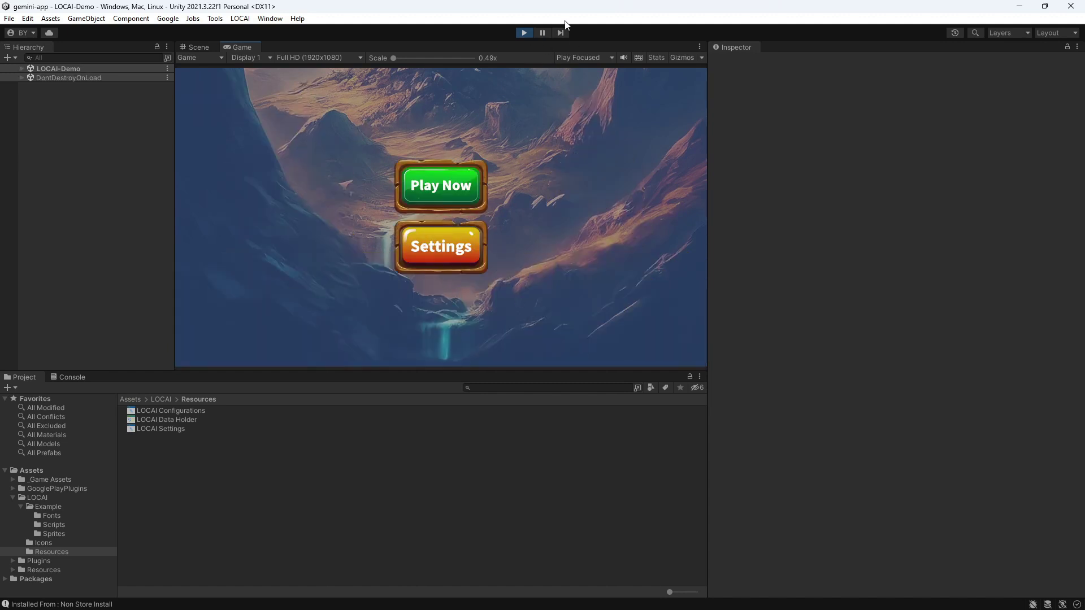
pyautogui.click(526, 32)
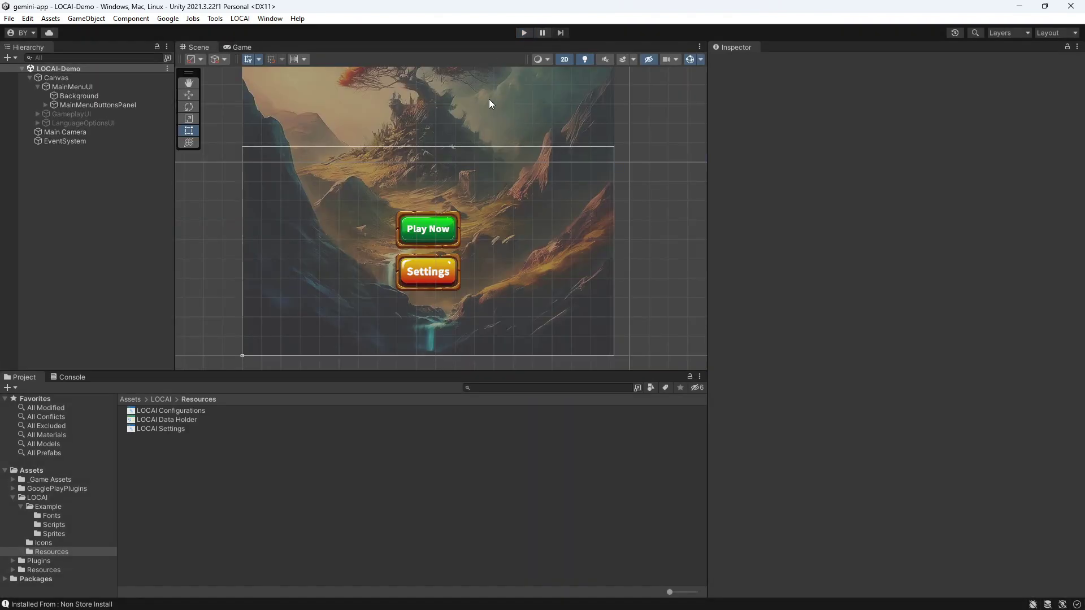
# Step: Expand MainMenuButtonsPanel and select the Text (TMP) objects of both PlayButton and SettingsButton
pyautogui.scroll(-5, 449, 178)
pyautogui.scroll(2, 433, 270)
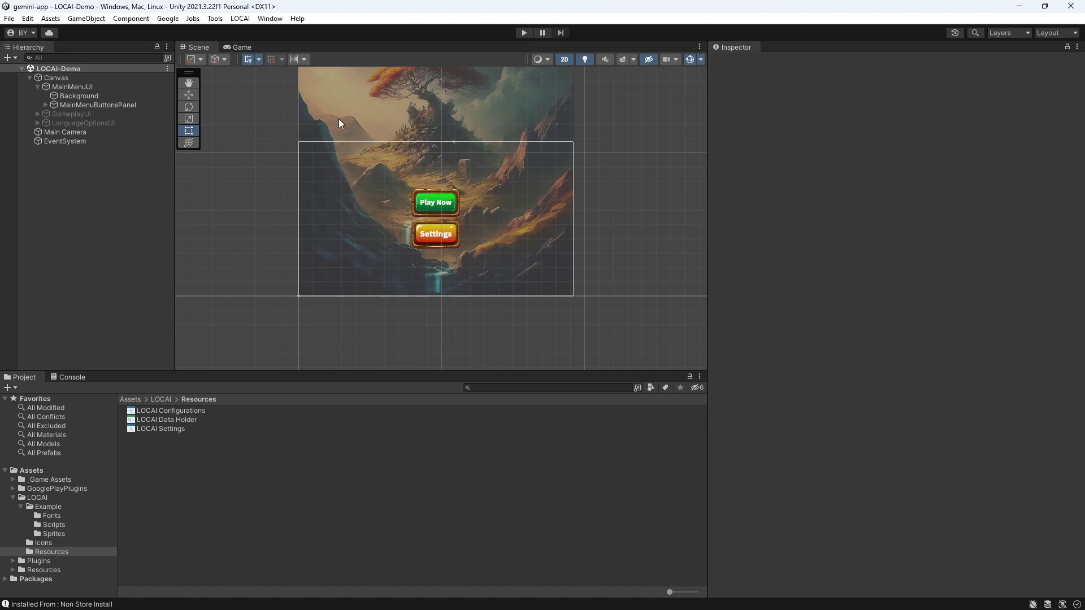
pyautogui.click(45, 106)
pyautogui.click(52, 114)
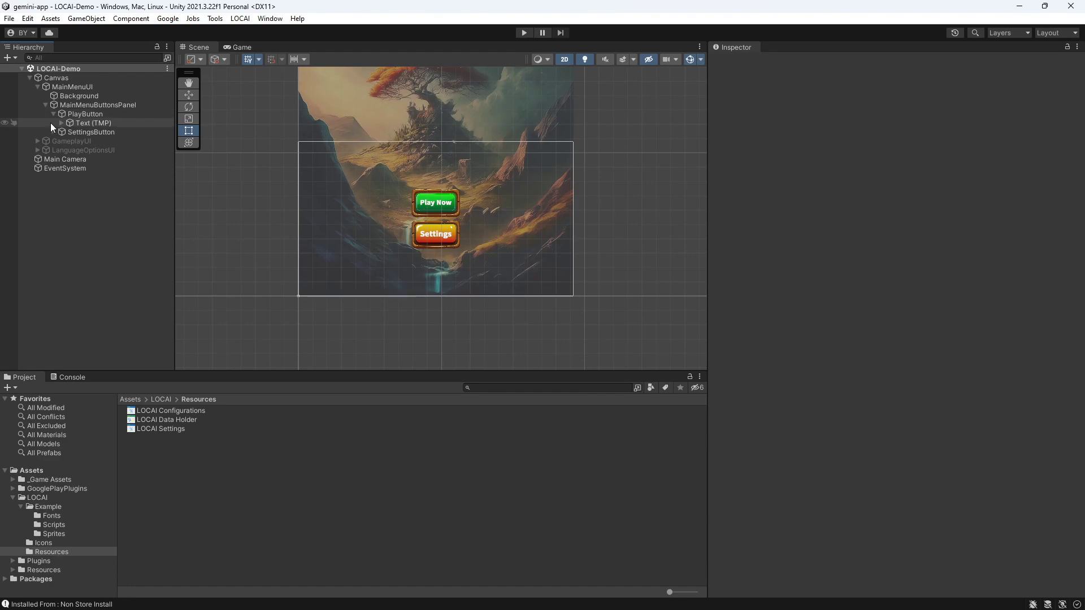
pyautogui.click(53, 132)
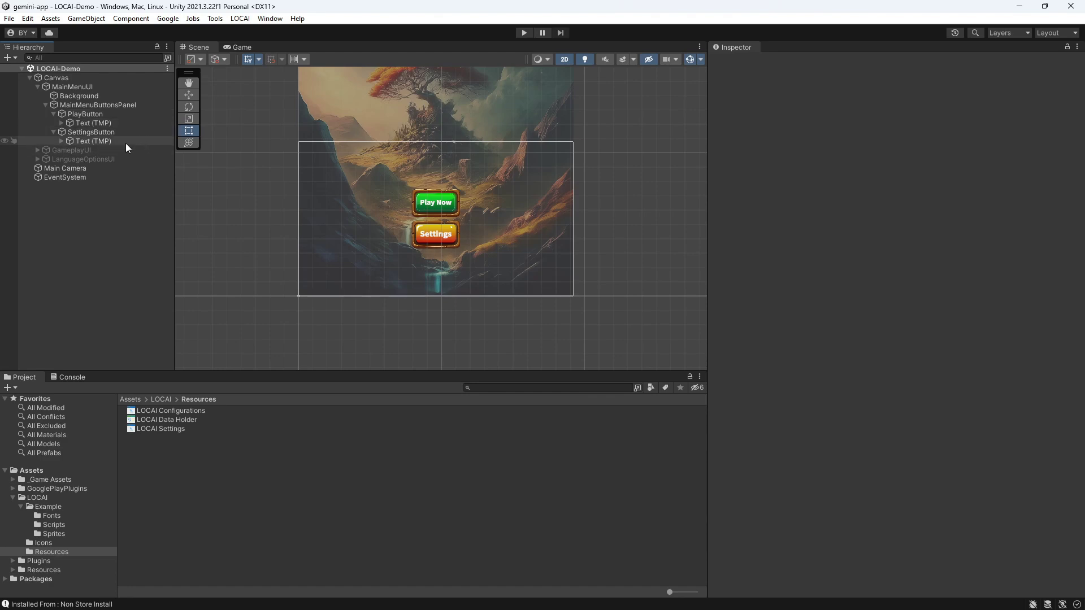
pyautogui.doubleClick(96, 123)
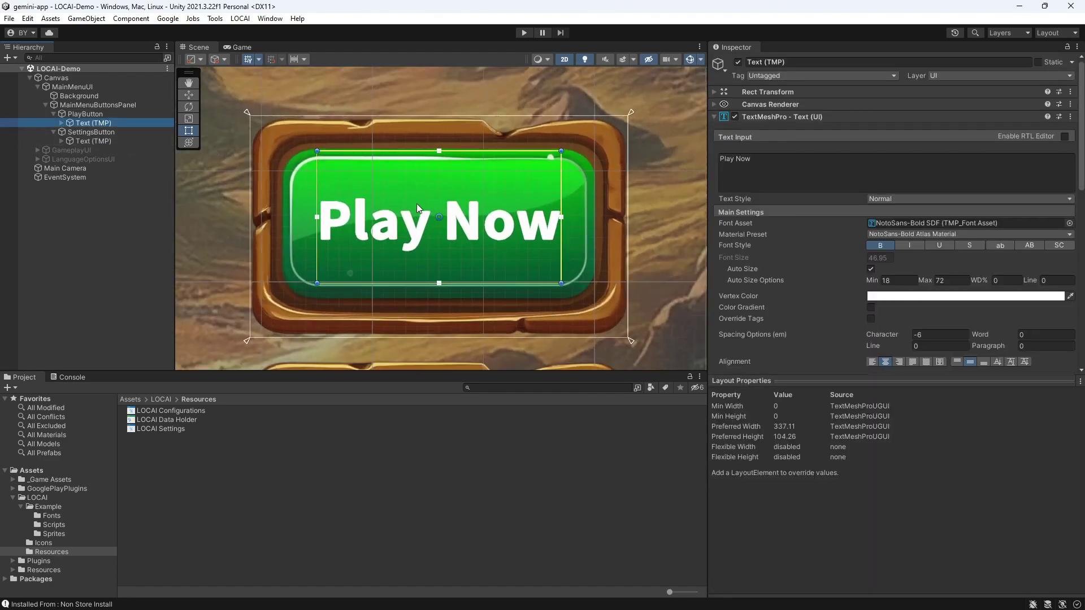
pyautogui.keyDown('ctrl'); pyautogui.click(93, 141); pyautogui.keyUp('ctrl')
pyautogui.scroll(-1, 435, 195)
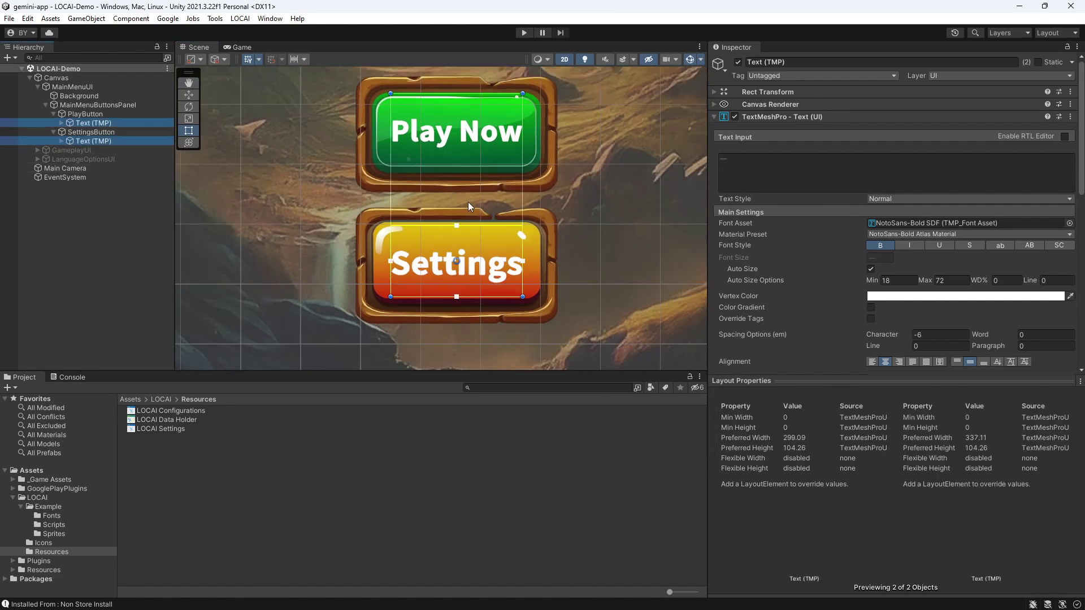
pyautogui.press('w')
pyautogui.moveTo(466, 243); pyautogui.dragTo(470, 180)
pyautogui.hotkey('ctrl', 'z')
# Step: Inspect the LOCAI components attached to SettingsButton's Text (TMP) object
pyautogui.scroll(-5, 887, 306)
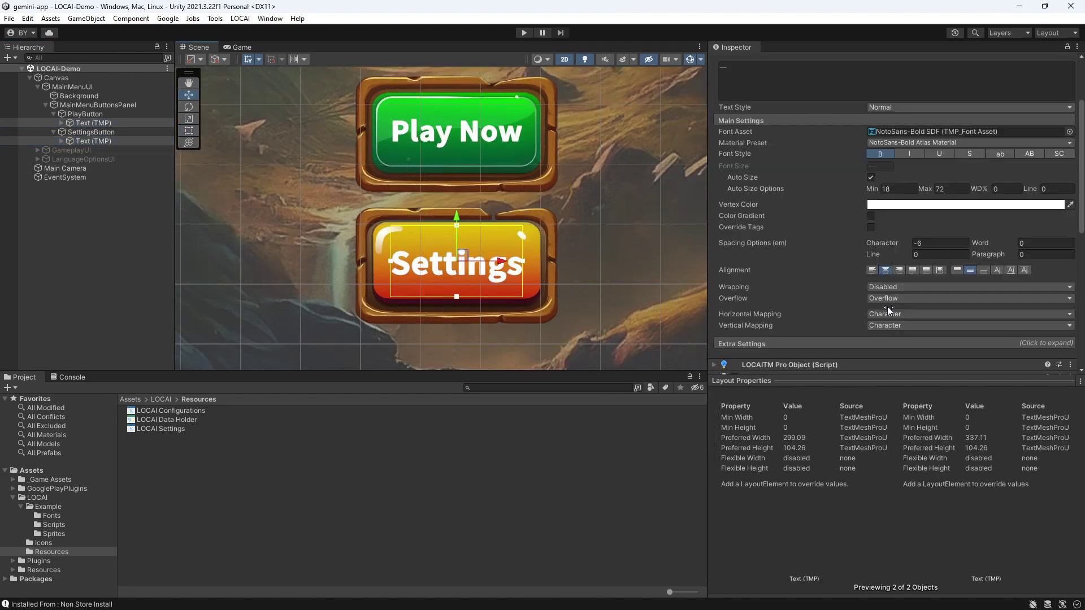
pyautogui.click(90, 140)
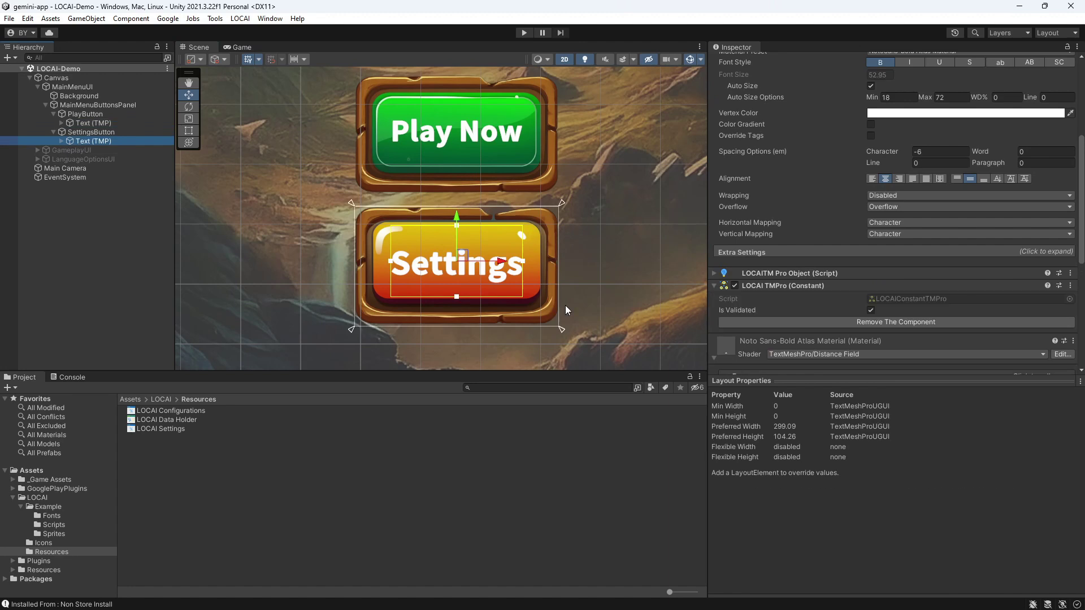
# Step: Select PlayButton's Text (TMP) object and review its LOCAI components
pyautogui.click(91, 123)
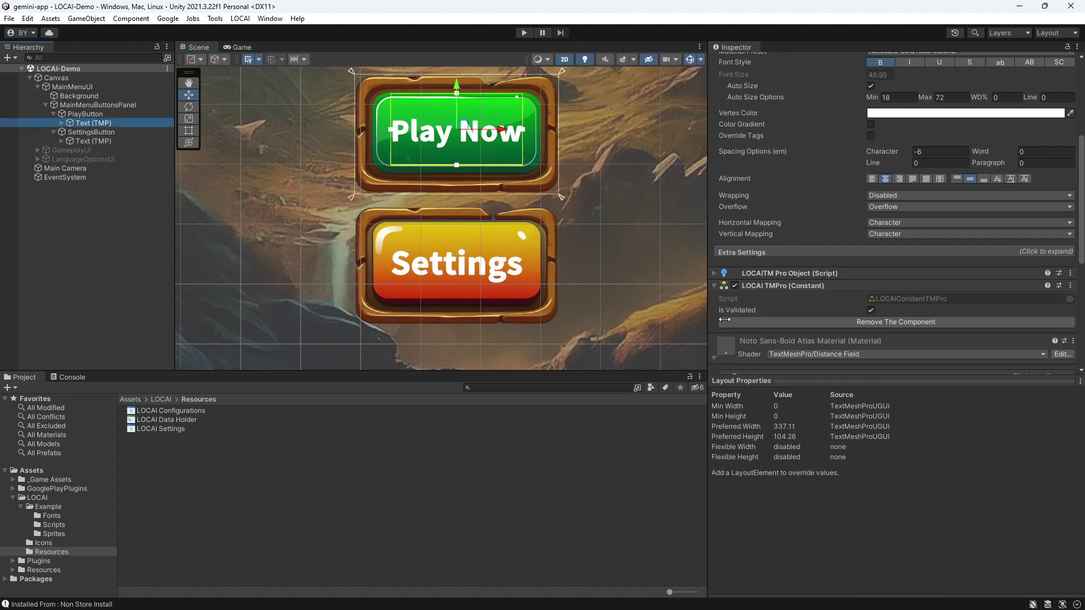
pyautogui.scroll(-5, 472, 243)
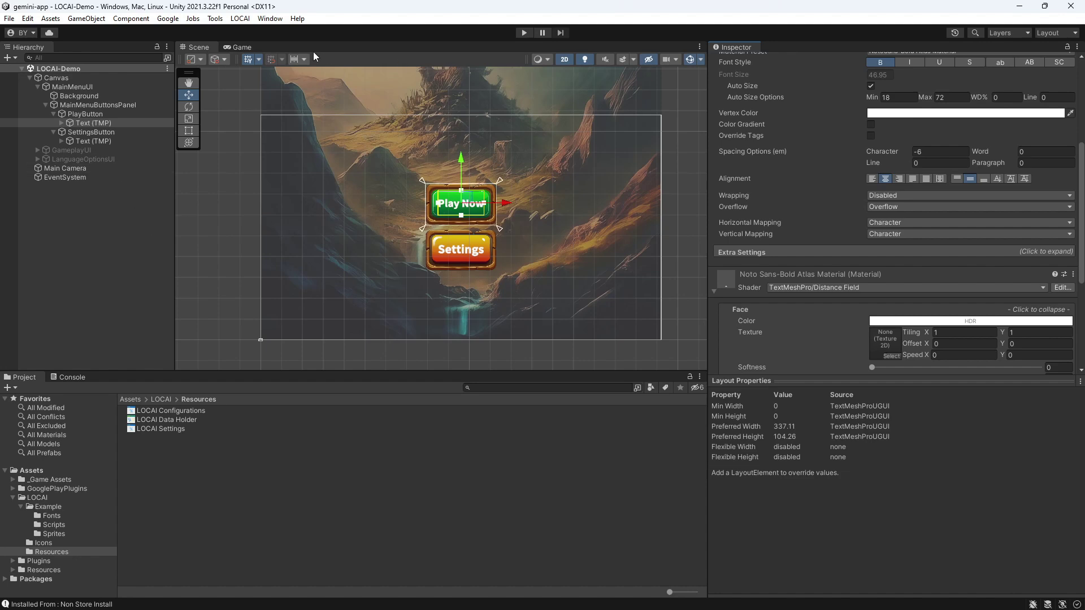
# Step: Start play mode, switch the game language to Turkish, and check the main menu before reopening the language options
pyautogui.click(525, 33)
pyautogui.click(457, 182)
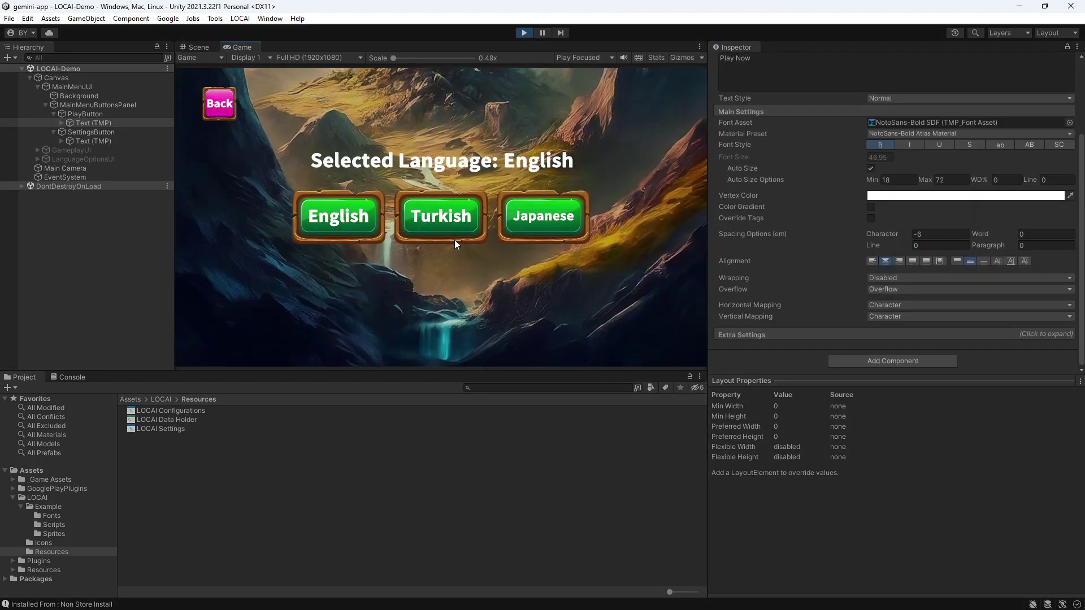
pyautogui.click(441, 217)
pyautogui.click(232, 96)
pyautogui.click(474, 187)
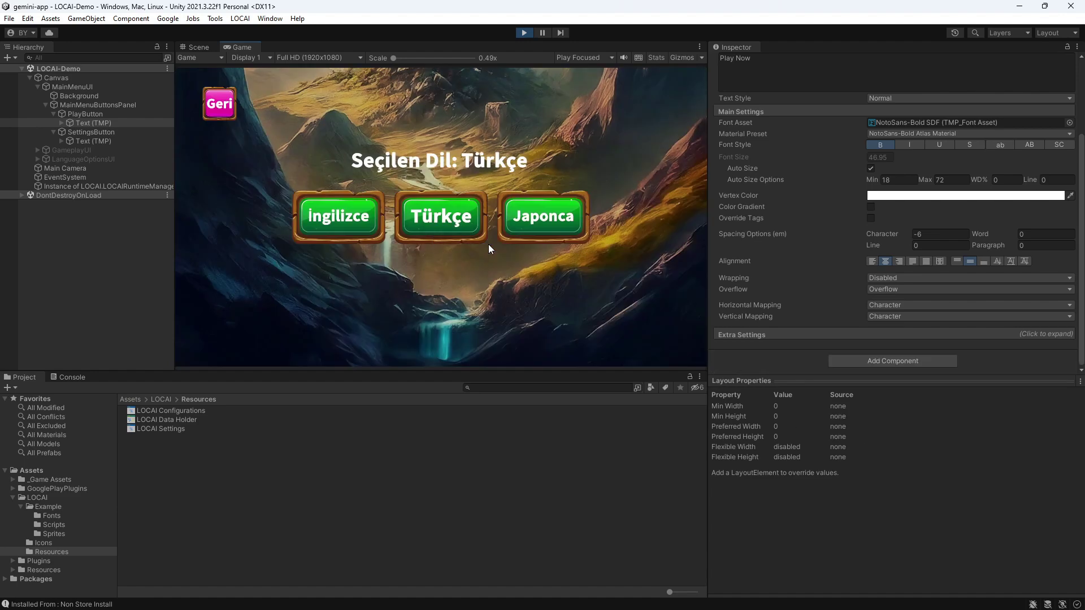
# Step: Check the main menu in Japanese, return the game to English, and stop play mode
pyautogui.click(542, 216)
pyautogui.click(220, 103)
pyautogui.click(468, 172)
pyautogui.click(339, 217)
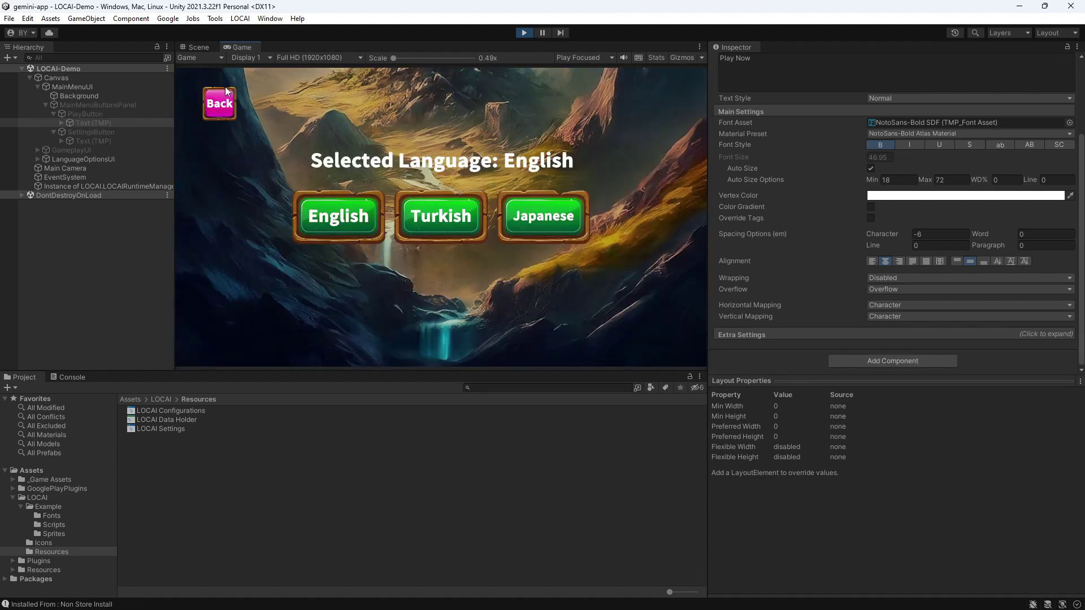
pyautogui.click(226, 96)
pyautogui.click(524, 33)
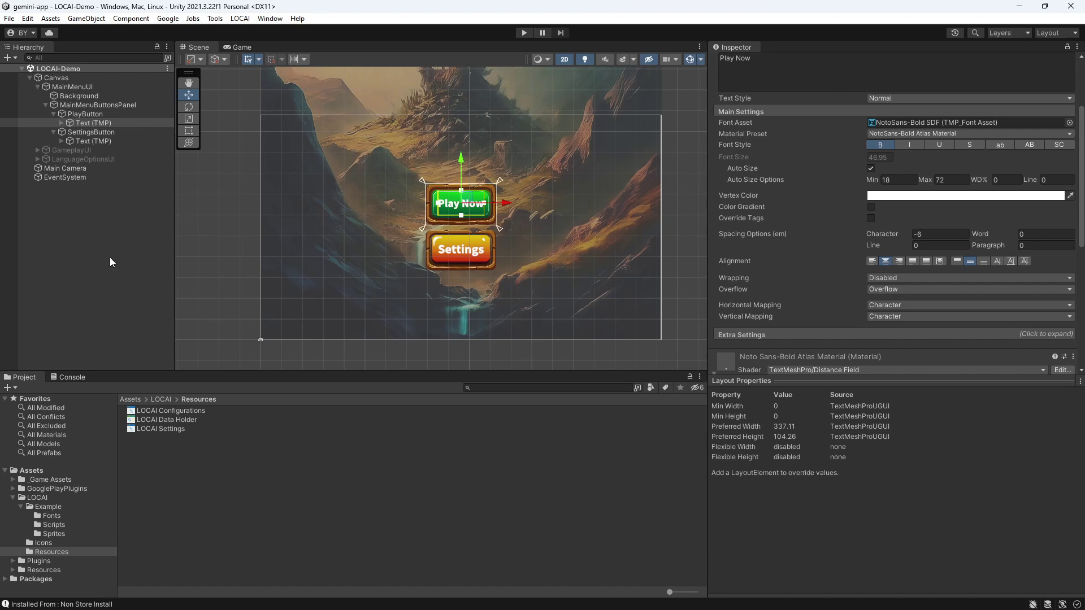
# Step: Add the LOCAI Constant component to all active TextMeshPro texts with the One Click command
pyautogui.click(269, 19)
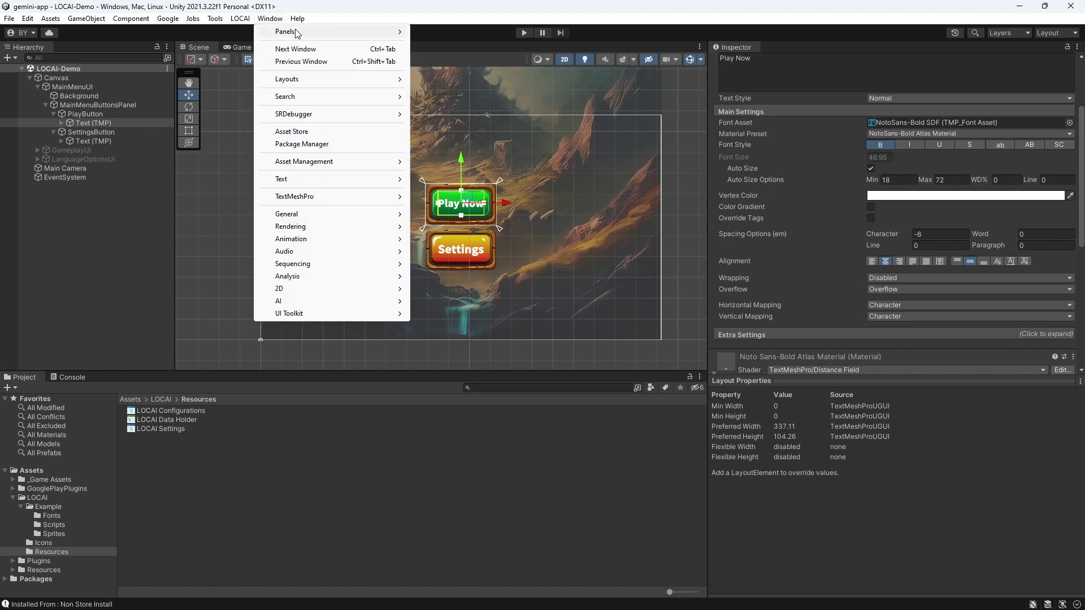
pyautogui.moveTo(239, 18)
pyautogui.moveTo(264, 33)
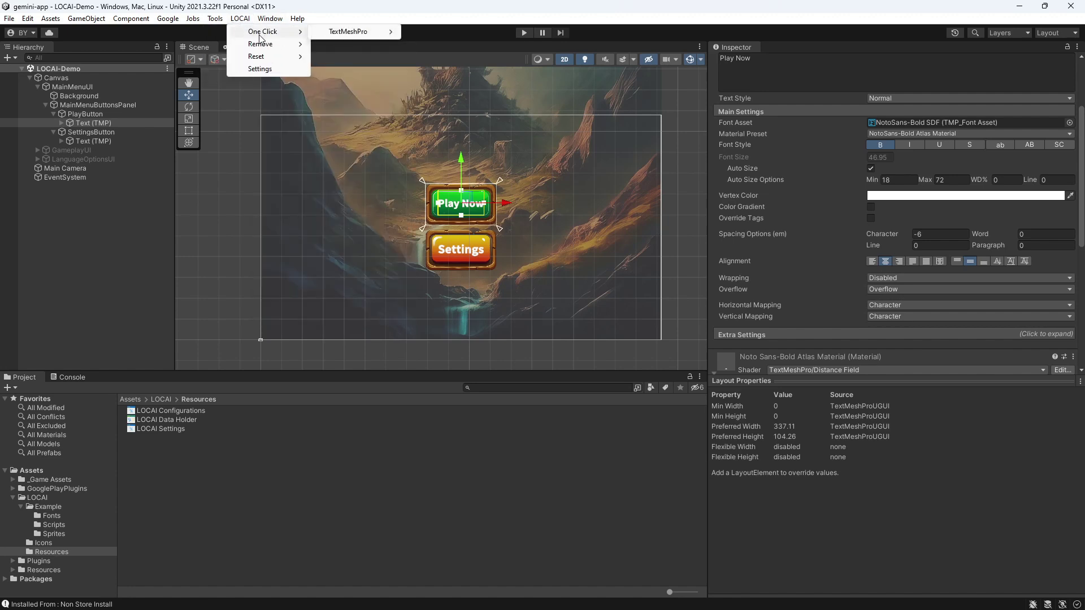
pyautogui.moveTo(352, 33)
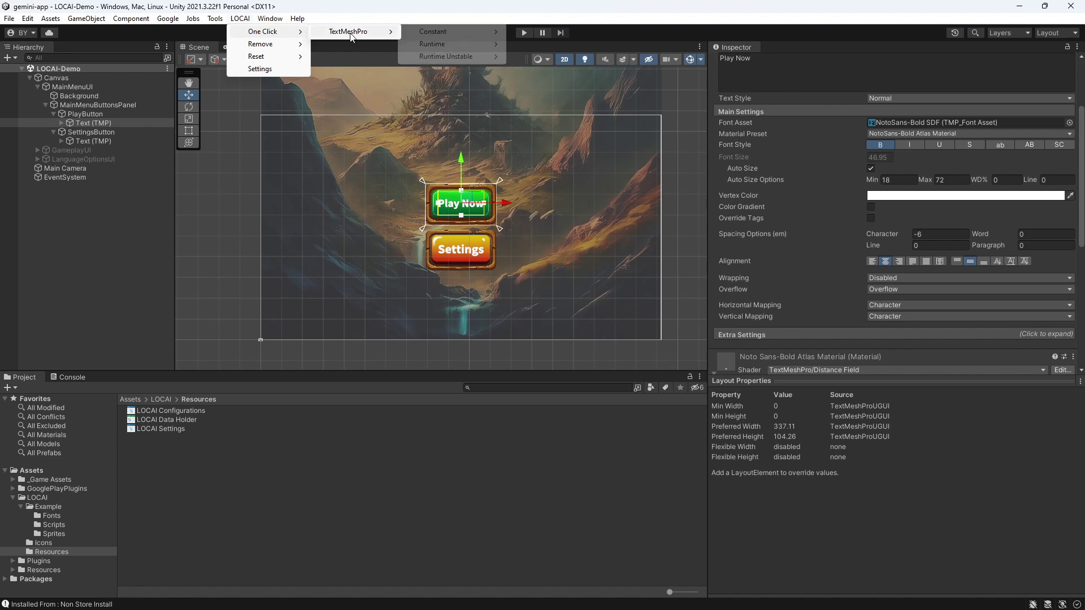
pyautogui.moveTo(432, 38)
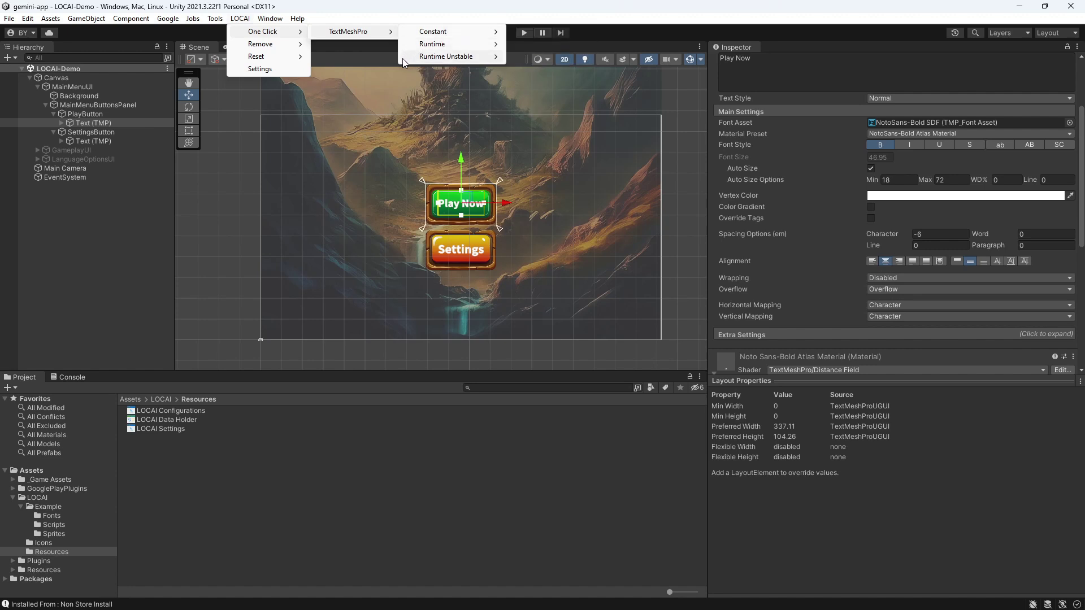
pyautogui.moveTo(402, 59)
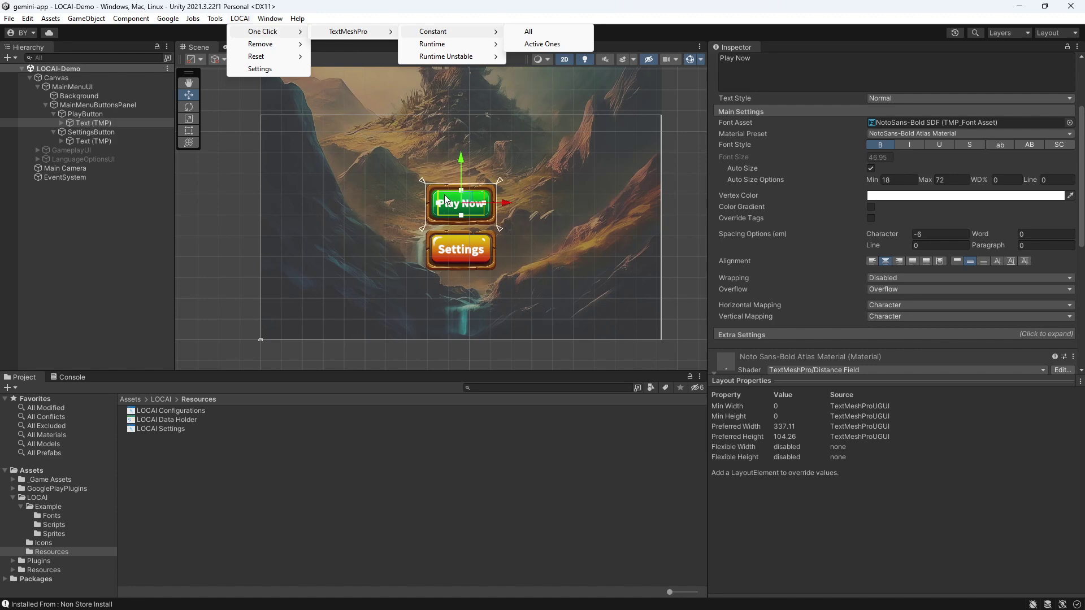
pyautogui.click(542, 44)
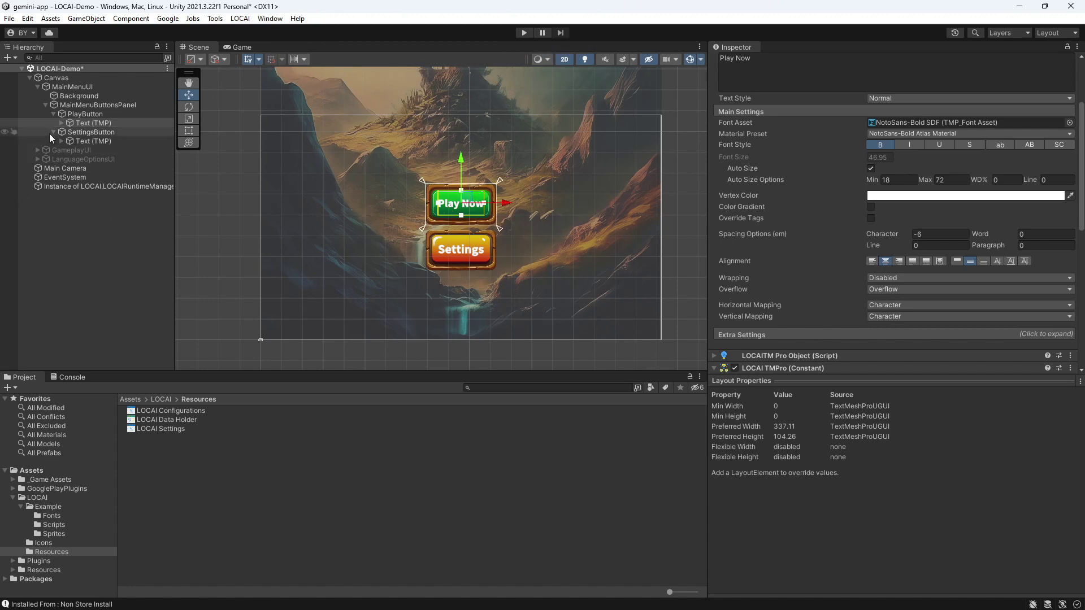
# Step: Inspect the LOCAI TMPro (Constant) components on the Text (TMP) objects of PlayButton and SettingsButton, collapsing the preview area for room
pyautogui.scroll(-3, 836, 252)
pyautogui.click(91, 131)
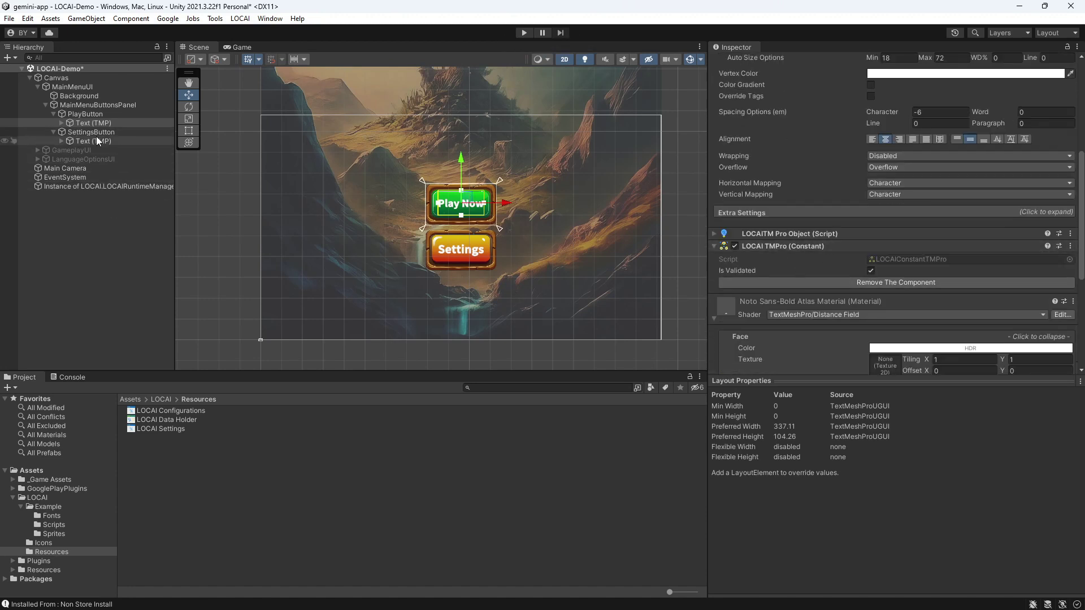
pyautogui.scroll(-2, 840, 292)
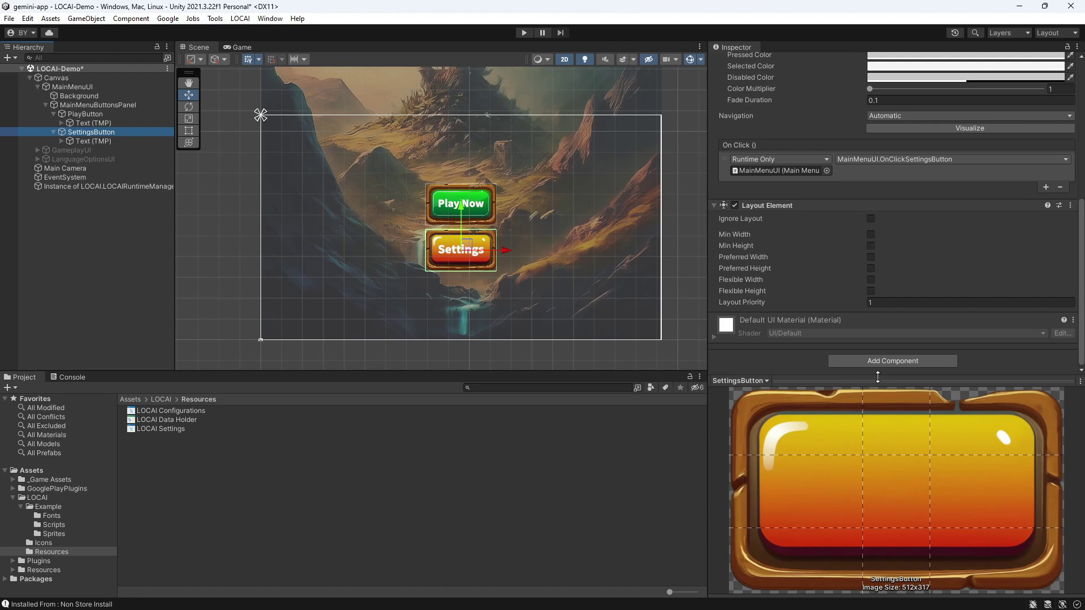
pyautogui.moveTo(878, 377); pyautogui.dragTo(877, 588)
pyautogui.click(91, 140)
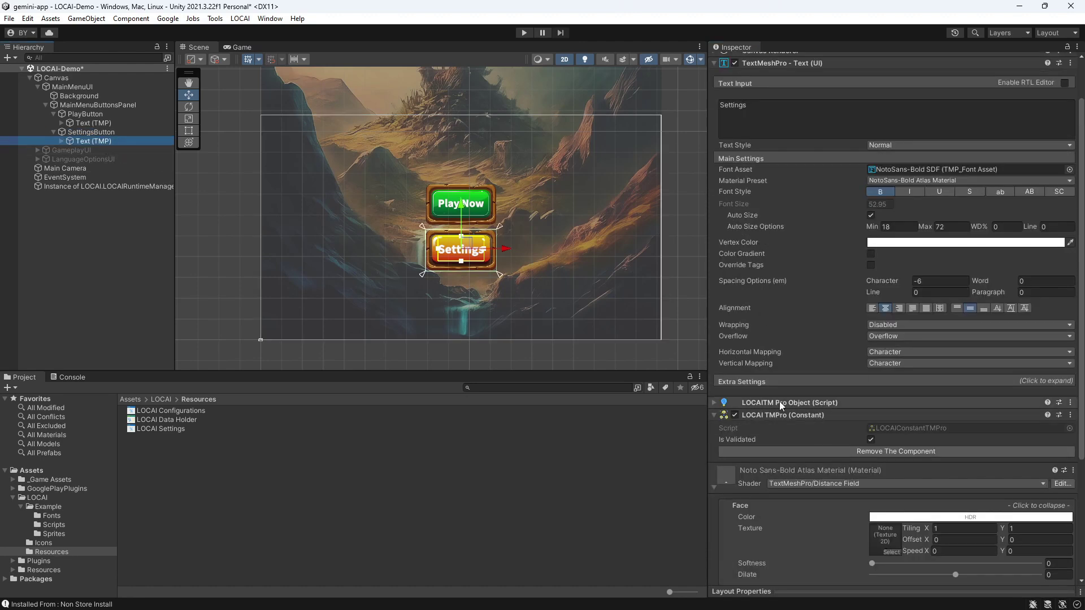
pyautogui.keyDown('ctrl'); pyautogui.click(107, 122); pyautogui.keyUp('ctrl')
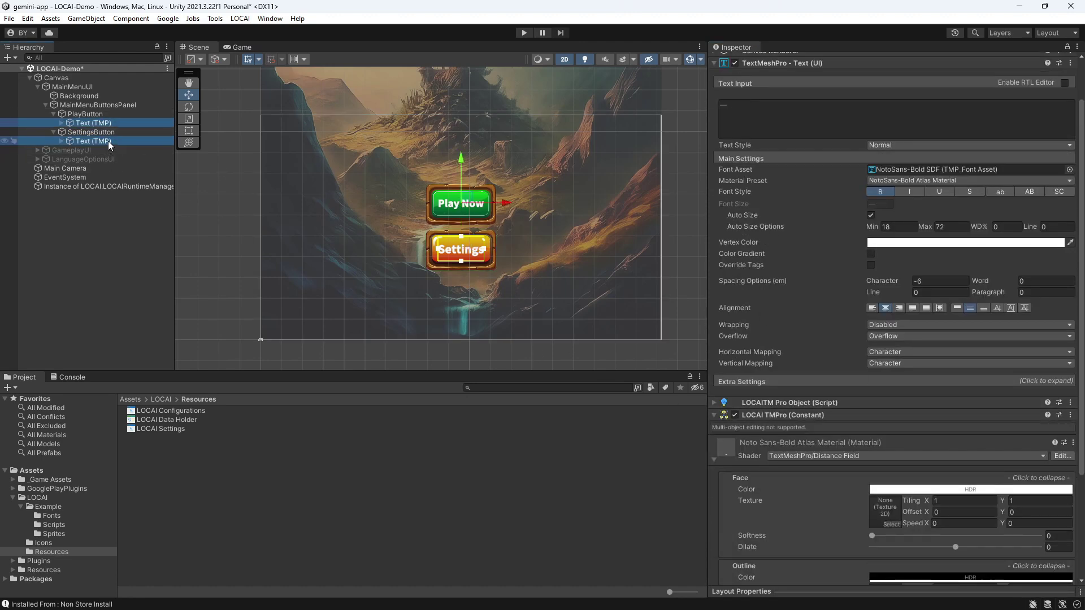
pyautogui.keyDown('ctrl'); pyautogui.click(109, 141); pyautogui.keyUp('ctrl')
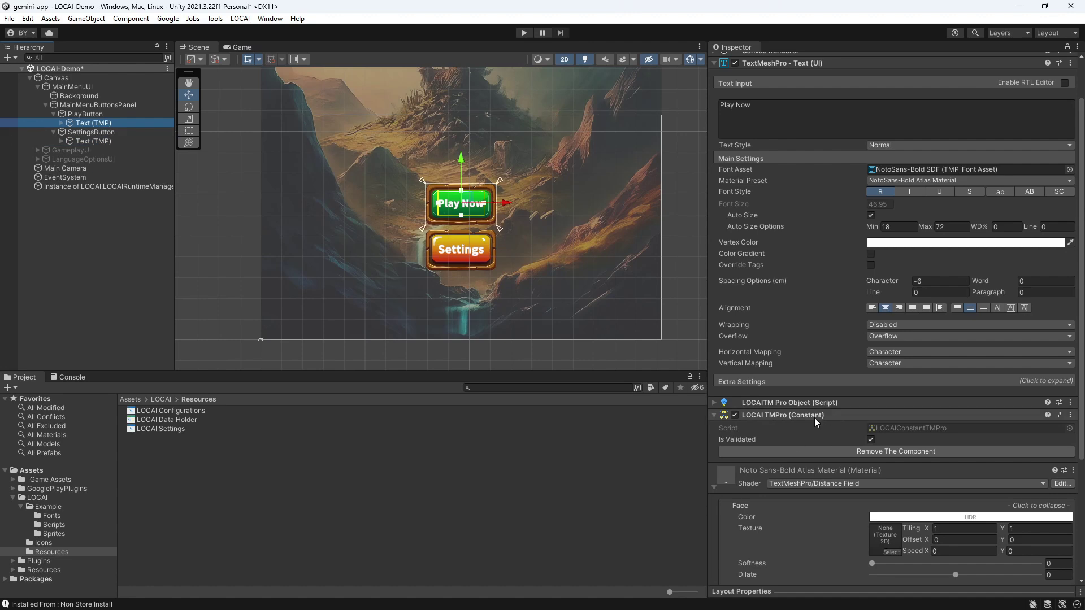
# Step: Run the scene, select Turkish as the language, and view the translated main menu buttons before reopening the language options
pyautogui.click(524, 32)
pyautogui.click(442, 238)
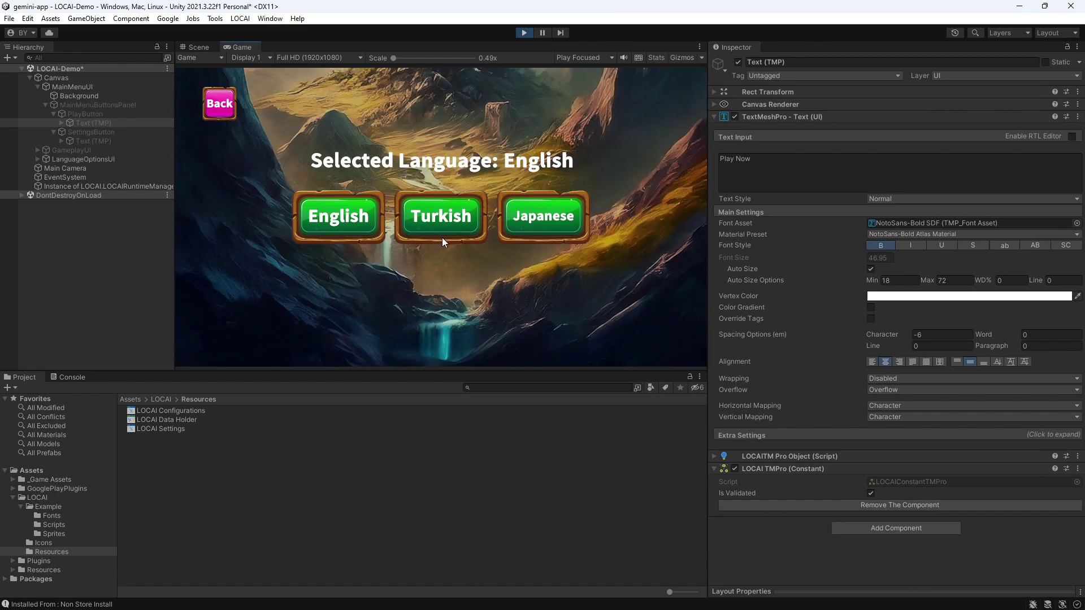
pyautogui.click(449, 215)
pyautogui.click(222, 107)
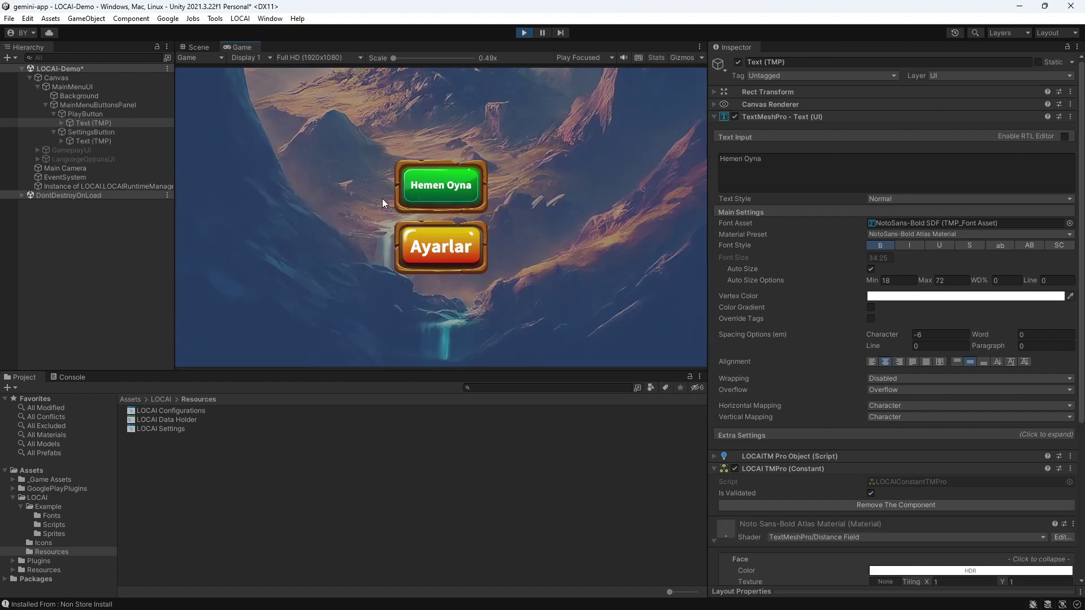
pyautogui.click(425, 242)
# Step: Switch the running game to Japanese and view its main menu, restore English, and stop play mode
pyautogui.click(544, 223)
pyautogui.click(222, 106)
pyautogui.click(424, 240)
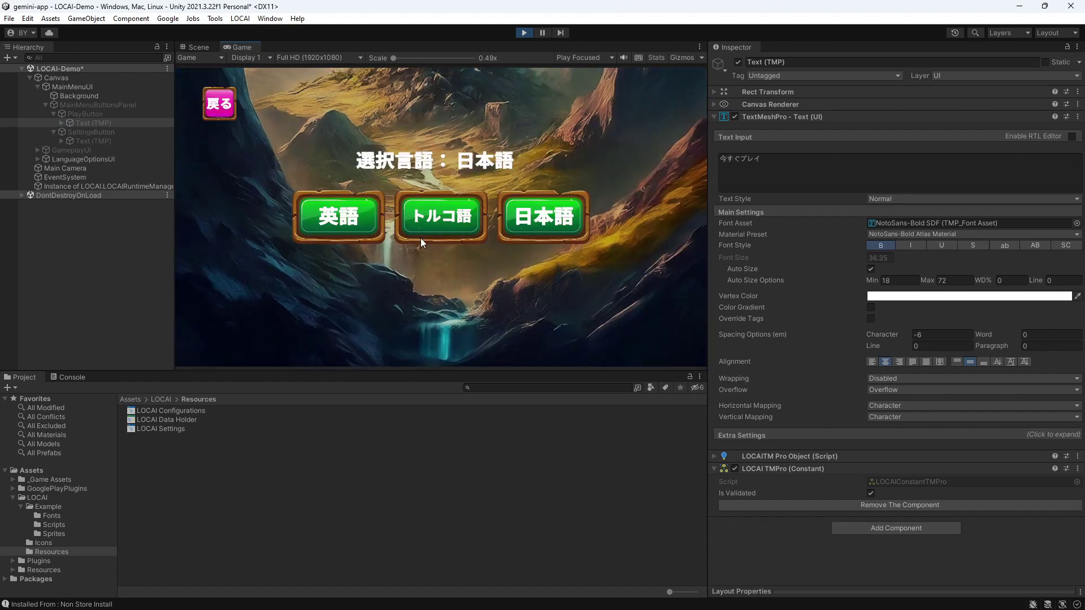
pyautogui.click(324, 213)
pyautogui.click(231, 106)
pyautogui.click(524, 33)
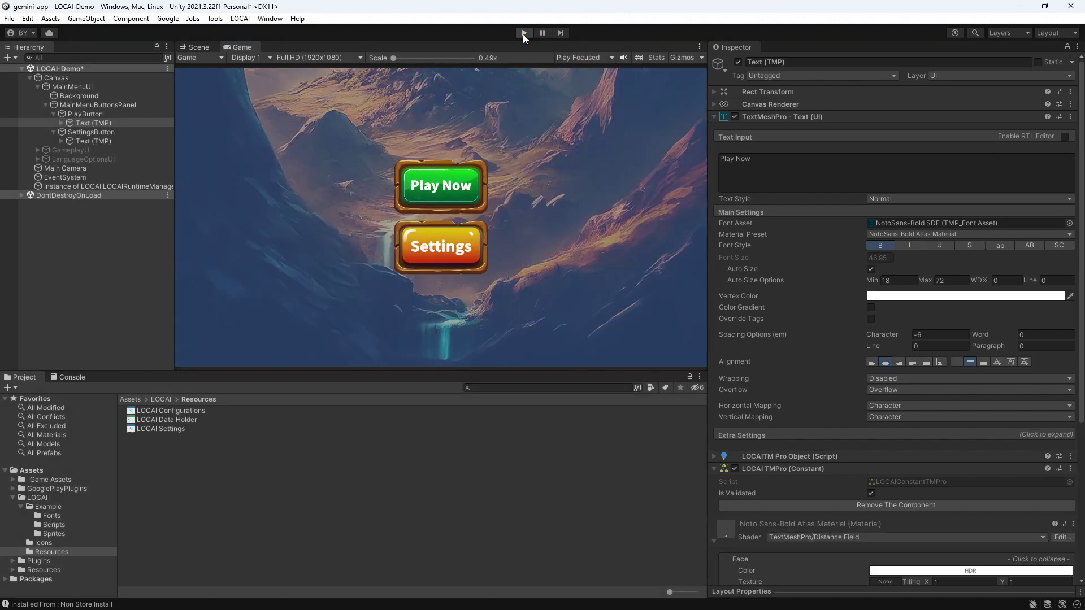
# Step: Create a new TextMeshPro text object directly under Canvas
pyautogui.rightClick(104, 106)
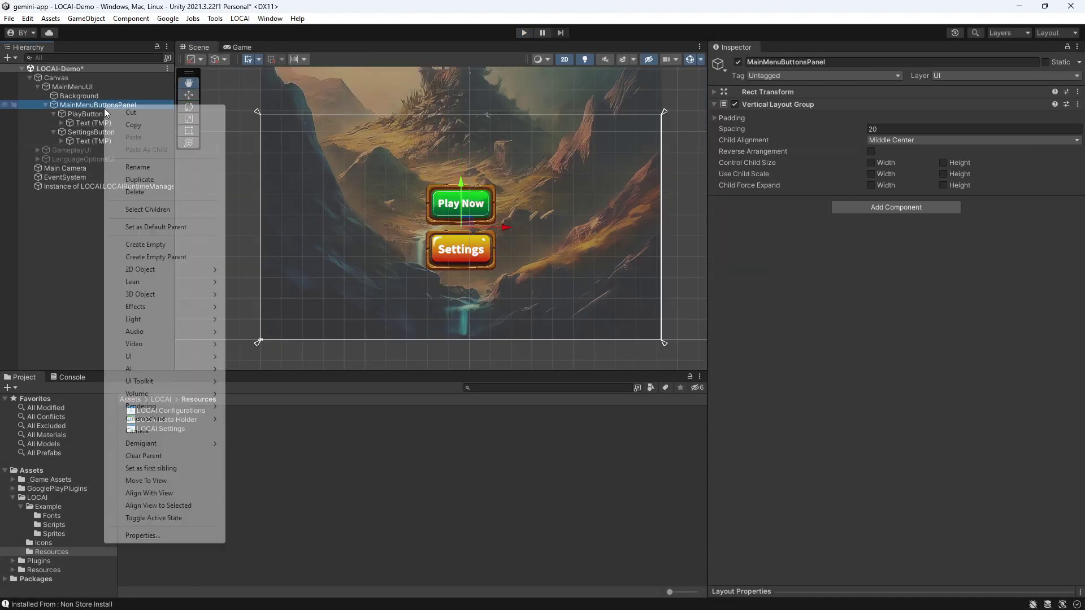
pyautogui.click(59, 85)
pyautogui.rightClick(56, 79)
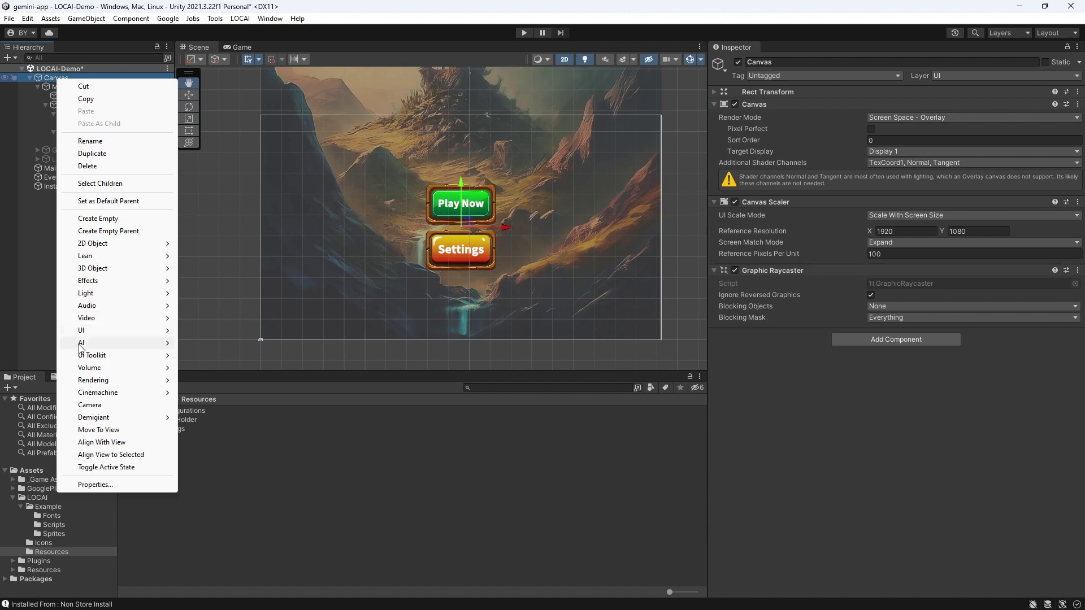
pyautogui.moveTo(85, 331)
pyautogui.click(224, 360)
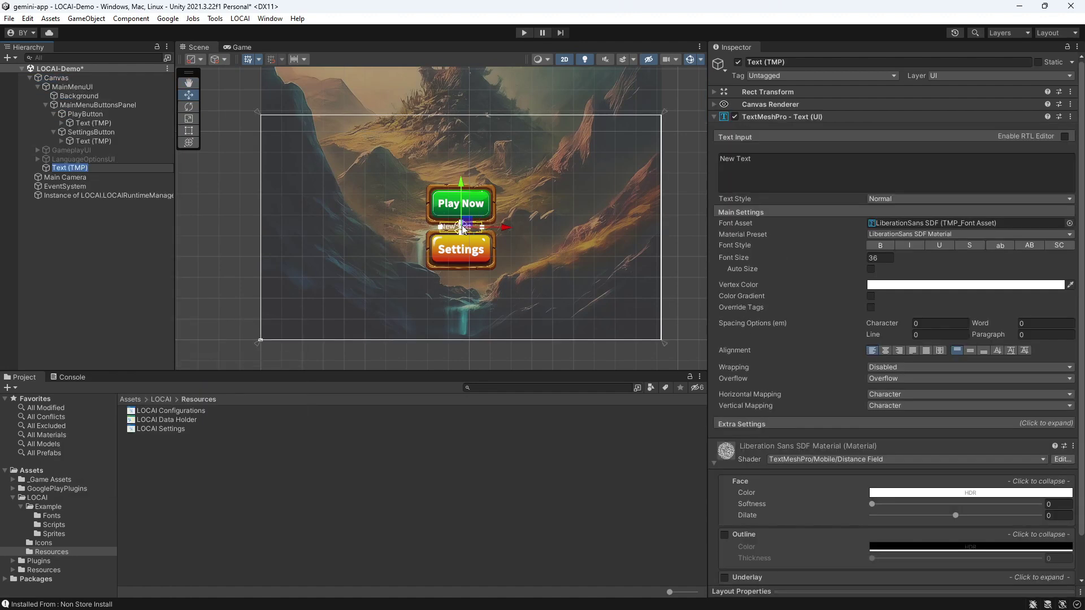
# Step: Move the new text to the canvas's upper-left area and enlarge its text box with the Rect tool
pyautogui.moveTo(466, 226); pyautogui.dragTo(326, 152)
pyautogui.press('t')
pyautogui.scroll(5, 305, 130)
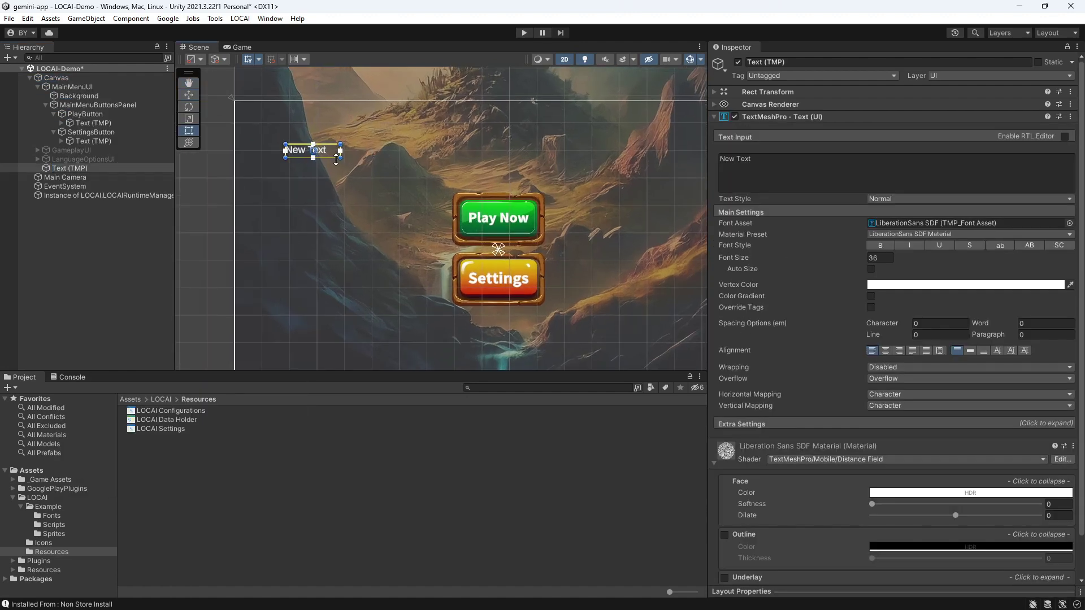
pyautogui.moveTo(387, 210); pyautogui.dragTo(449, 253)
# Step: Set the new text's content to "Hello world!" with font size 64 and bold style
pyautogui.click(785, 169)
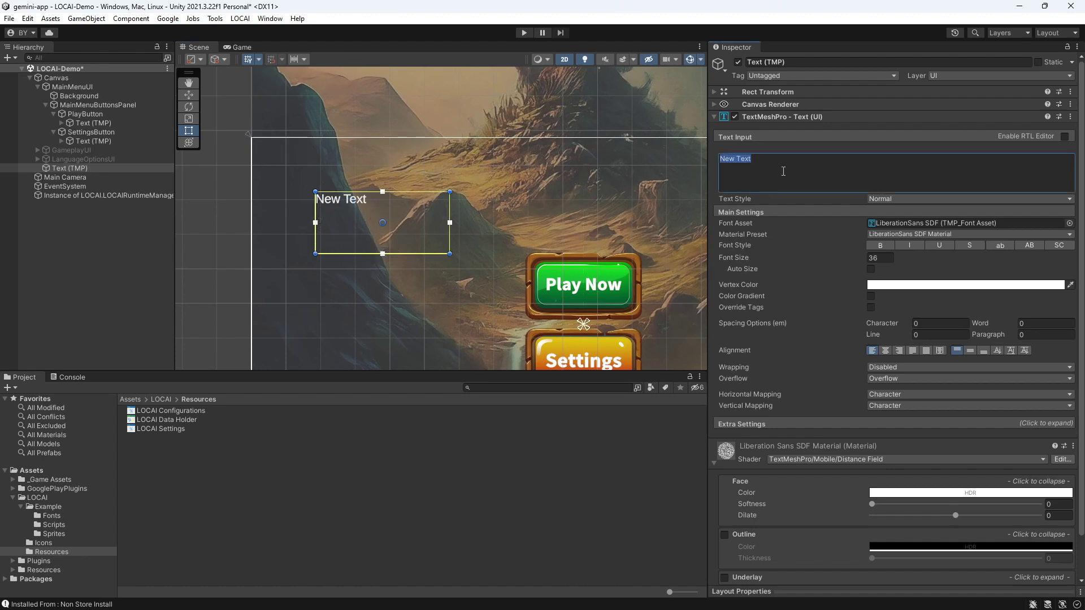
pyautogui.write('Hello wr')
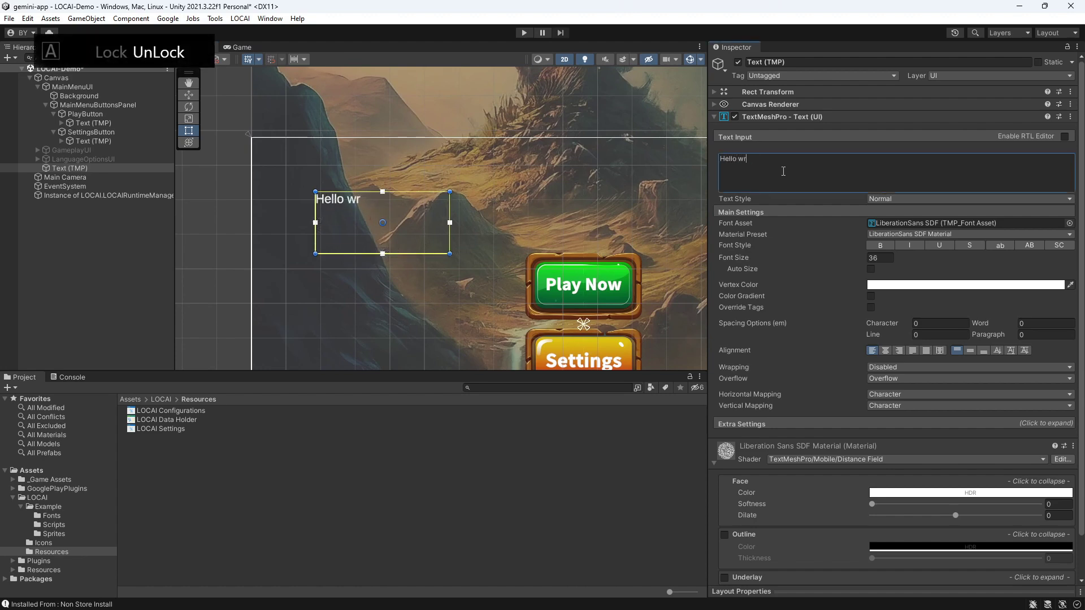
pyautogui.press('BackSpace')
pyautogui.write('orld!')
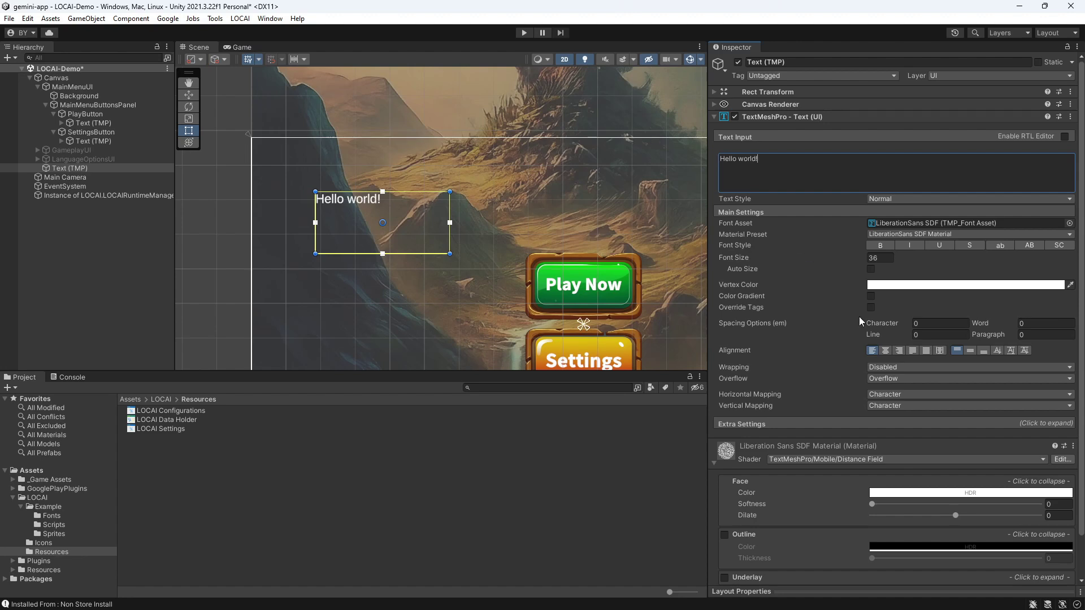
pyautogui.click(888, 257)
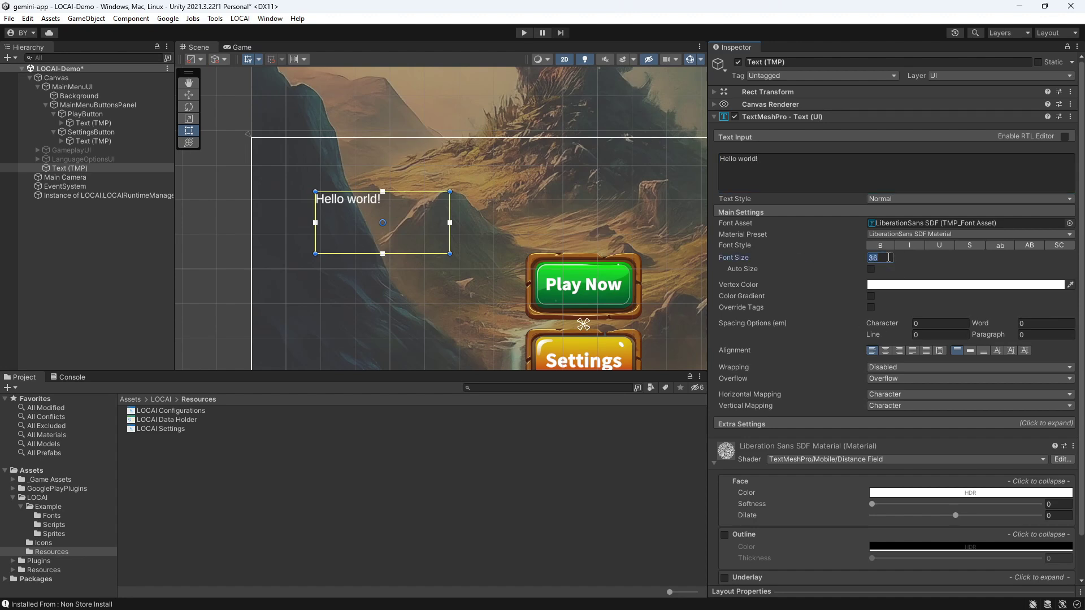
pyautogui.write('64')
pyautogui.click(879, 245)
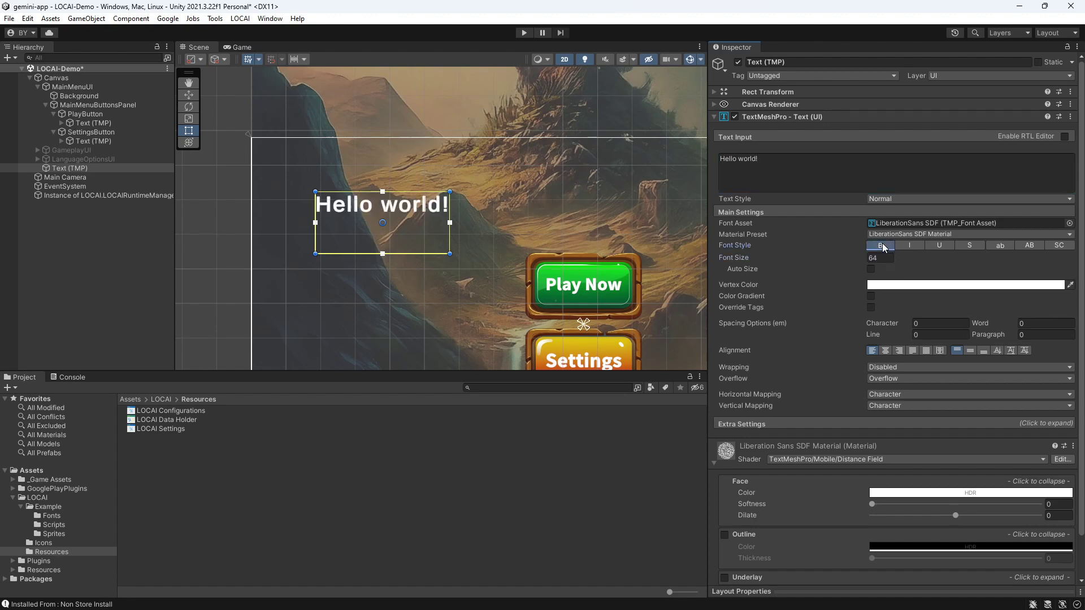
# Step: Assign NotoSans-Bold SDF from the LOCAI example Fonts folder as the "Hello world!" text's font asset
pyautogui.scroll(-2, 841, 330)
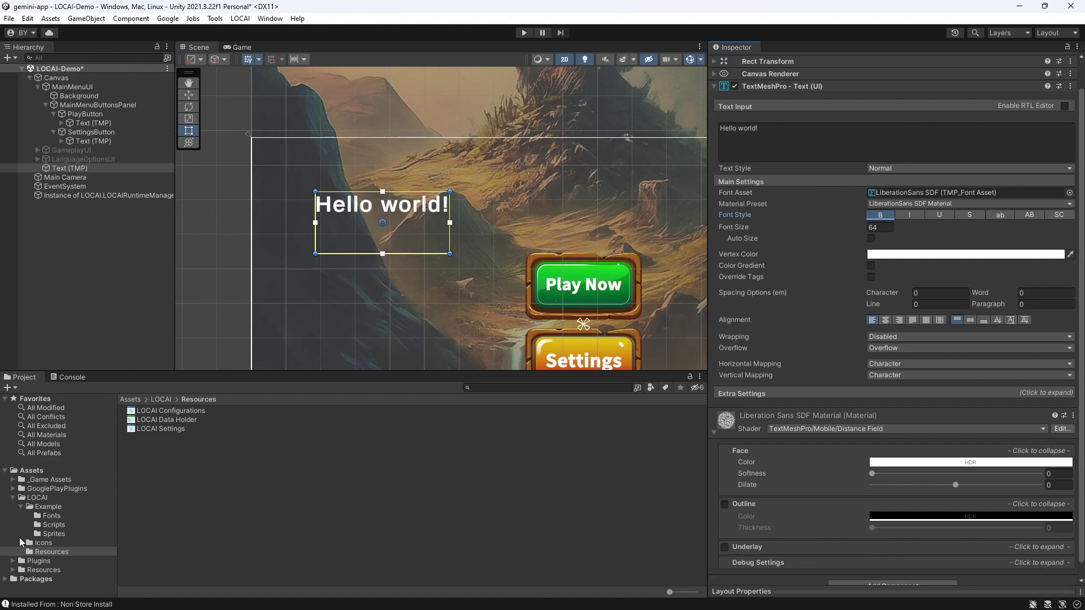
pyautogui.click(47, 515)
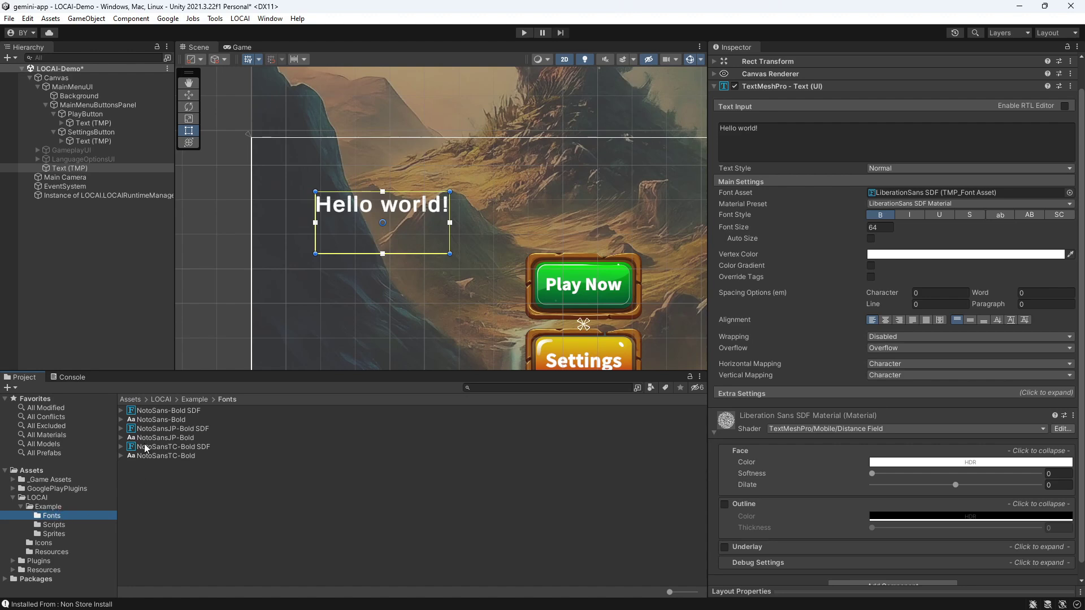
pyautogui.moveTo(151, 416); pyautogui.dragTo(915, 199)
# Step: View the settings of the NotoSans-Bold SDF and NotoSansJP-Bold SDF font assets, then clear the selection
pyautogui.click(148, 411)
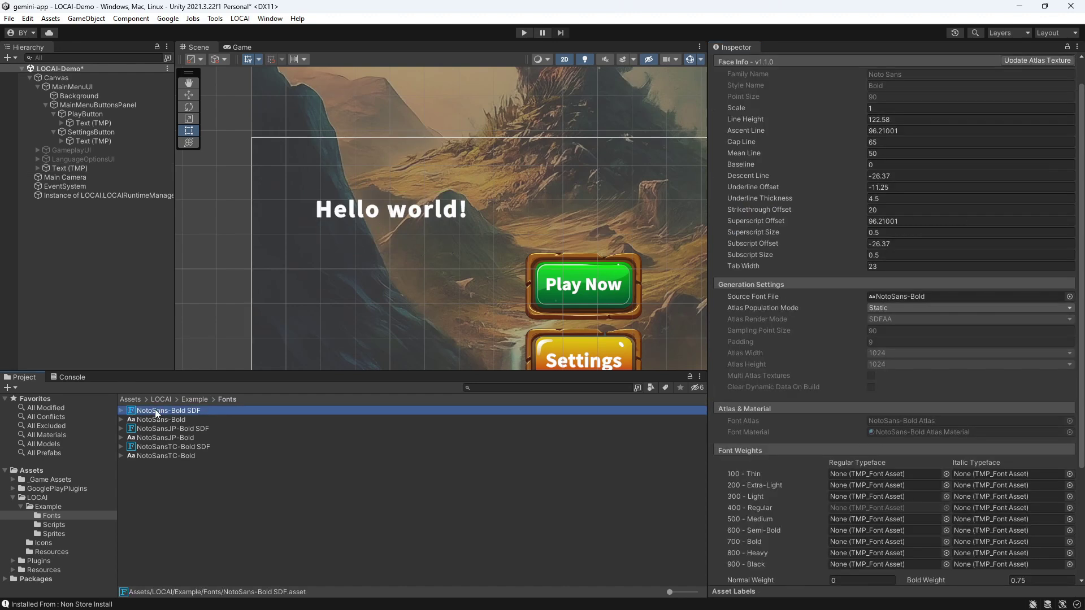
pyautogui.click(178, 428)
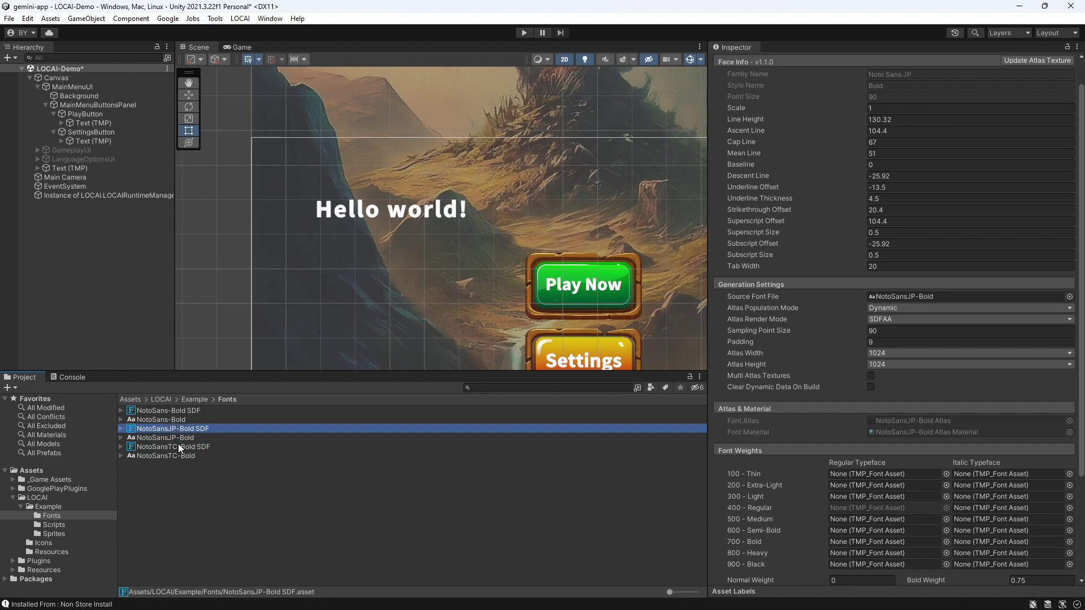
pyautogui.click(222, 454)
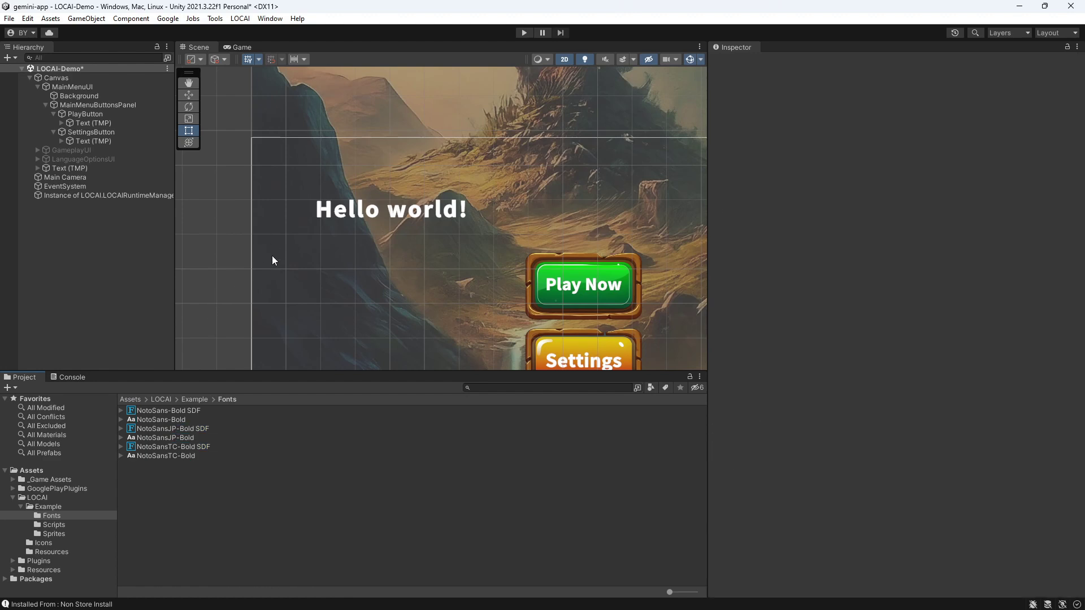
# Step: Review the "Hello world!" text's TextMeshPro settings and the LOCAI One Click options for constant TextMeshPro texts
pyautogui.click(127, 139)
pyautogui.click(90, 168)
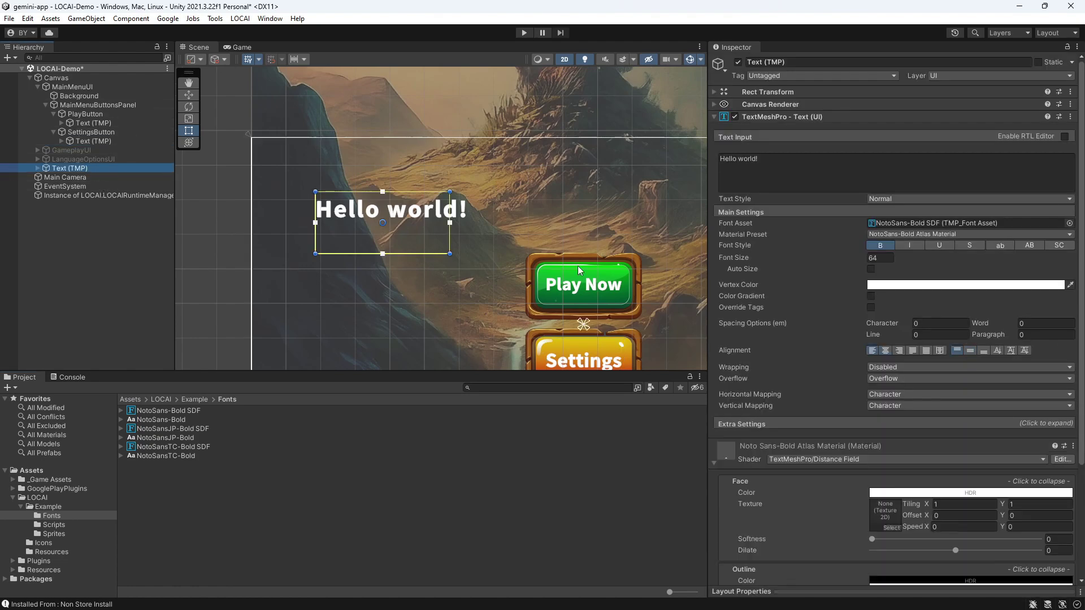
pyautogui.scroll(-3, 926, 226)
pyautogui.click(754, 364)
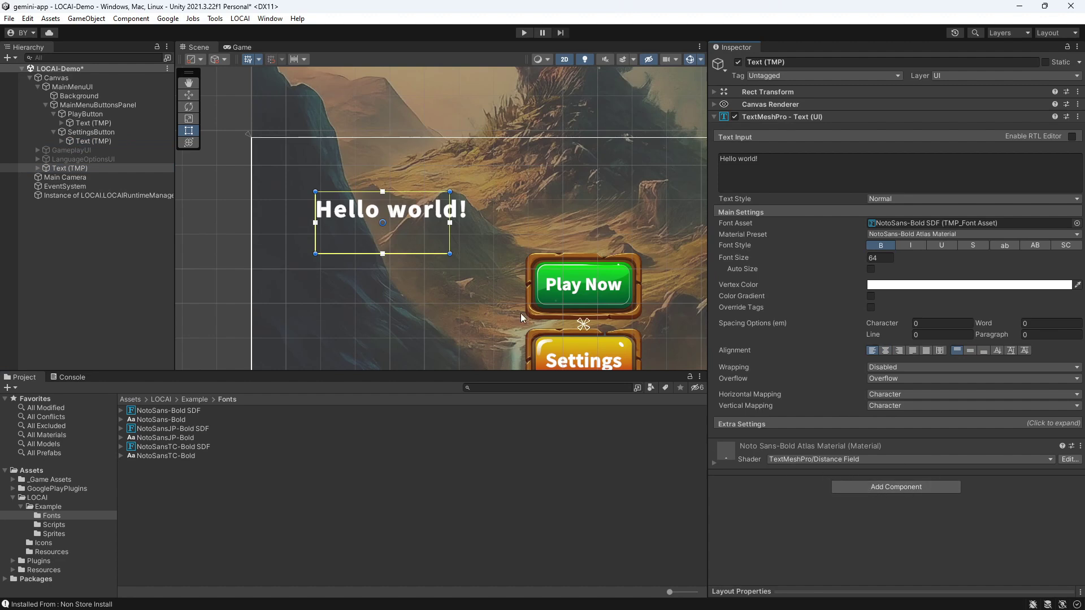
pyautogui.scroll(-3, 476, 294)
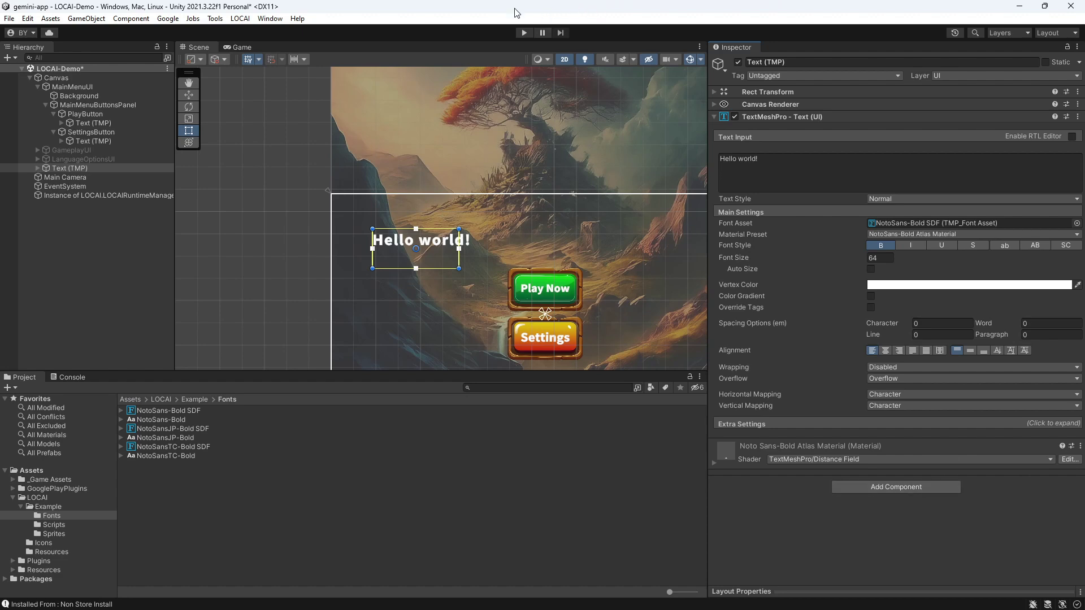
pyautogui.scroll(2, 537, 311)
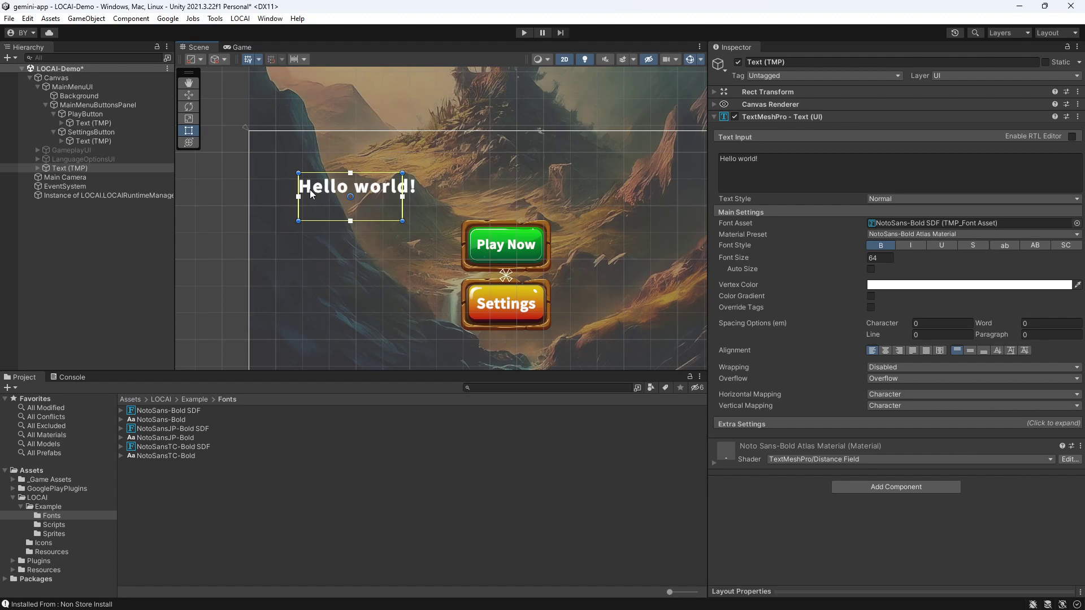
pyautogui.click(241, 18)
pyautogui.moveTo(282, 31)
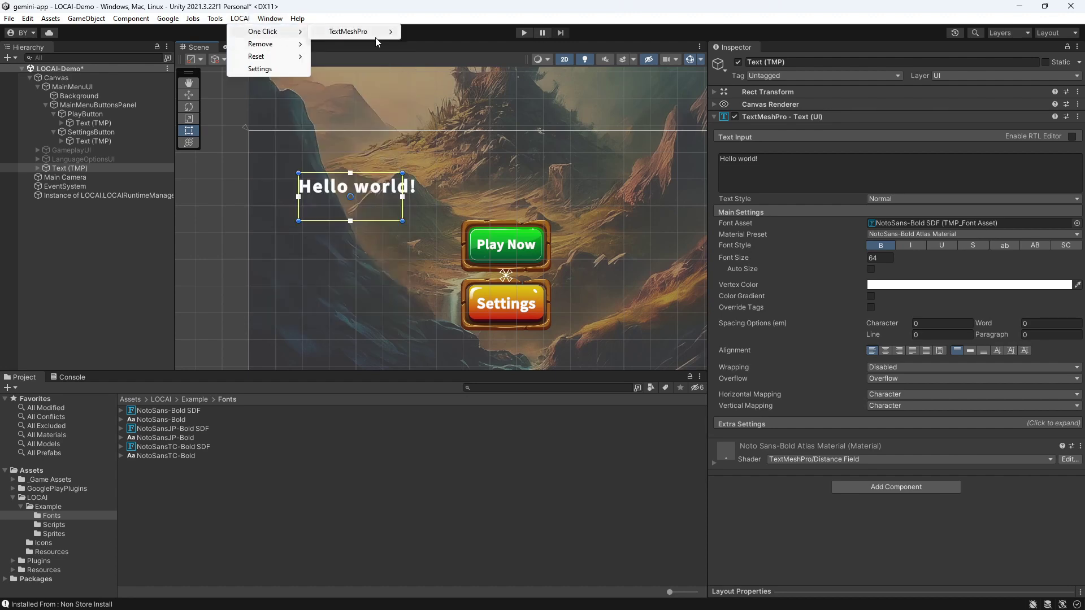
pyautogui.moveTo(376, 32)
pyautogui.moveTo(467, 38)
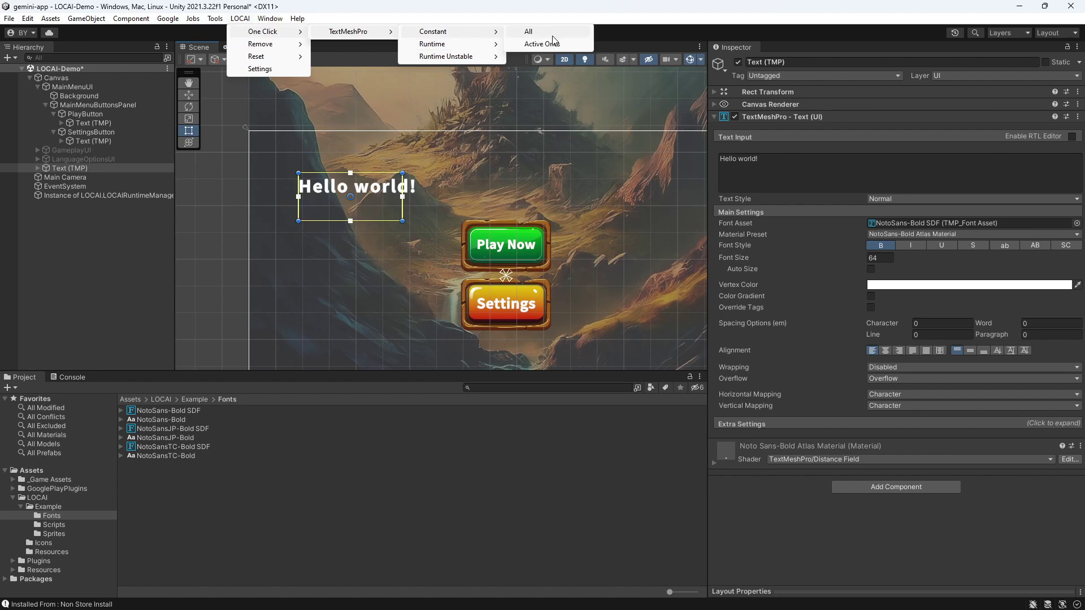
pyautogui.click(446, 204)
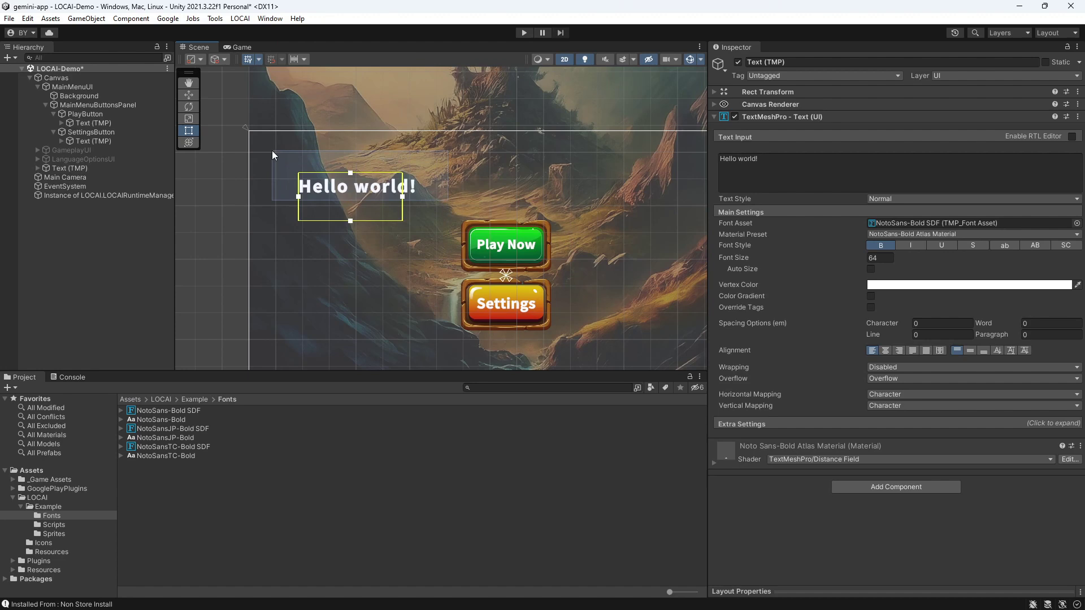
pyautogui.click(272, 150)
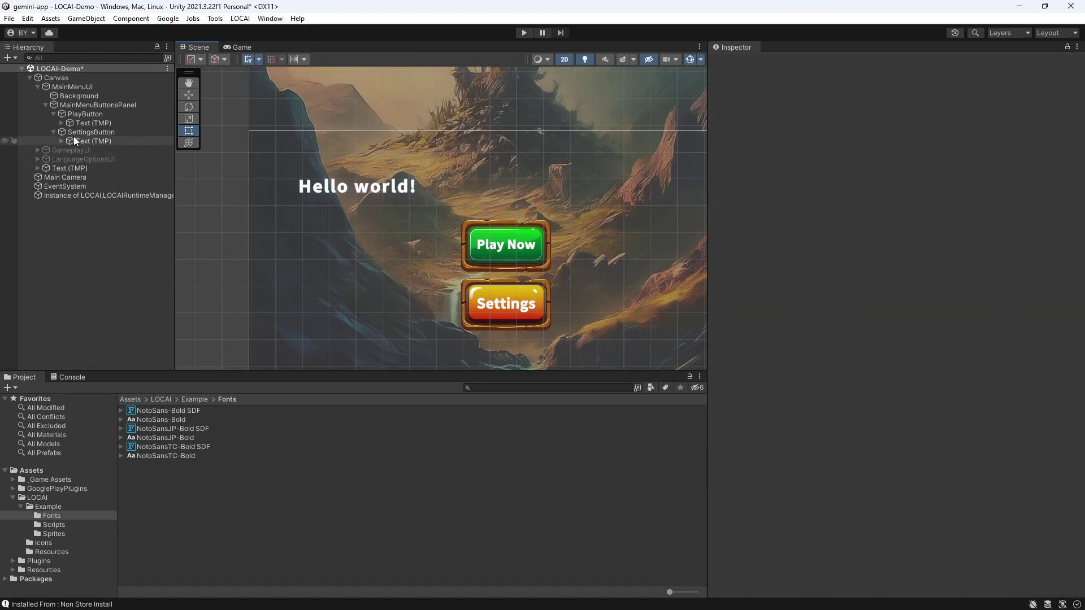
# Step: Add the LOCAI TMPro (Constant) component to the "Hello world!" text
pyautogui.click(76, 168)
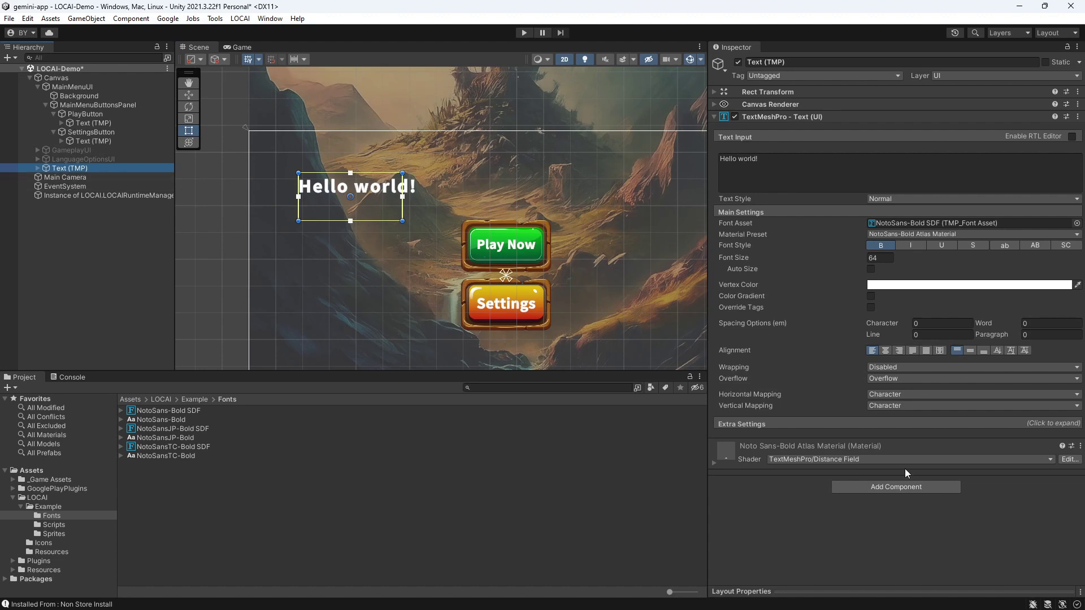
pyautogui.click(918, 488)
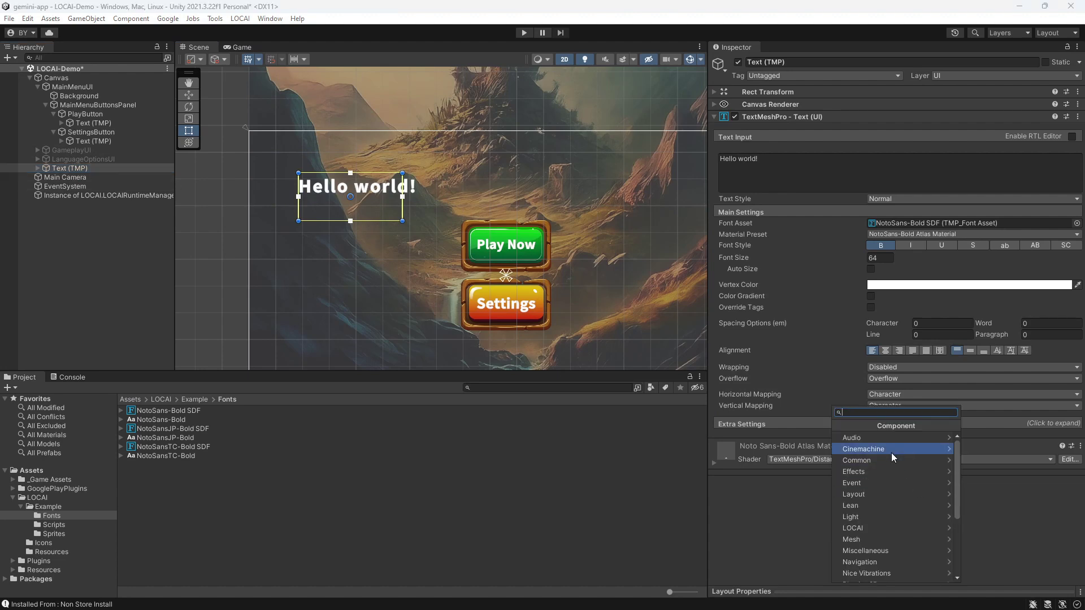
pyautogui.click(866, 527)
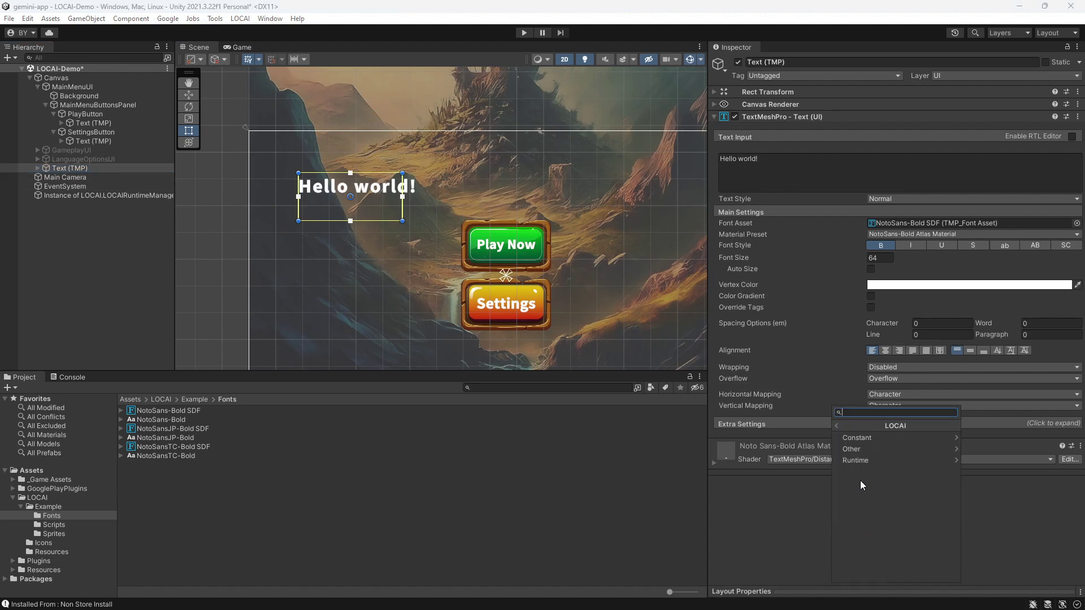
pyautogui.click(876, 438)
pyautogui.click(934, 440)
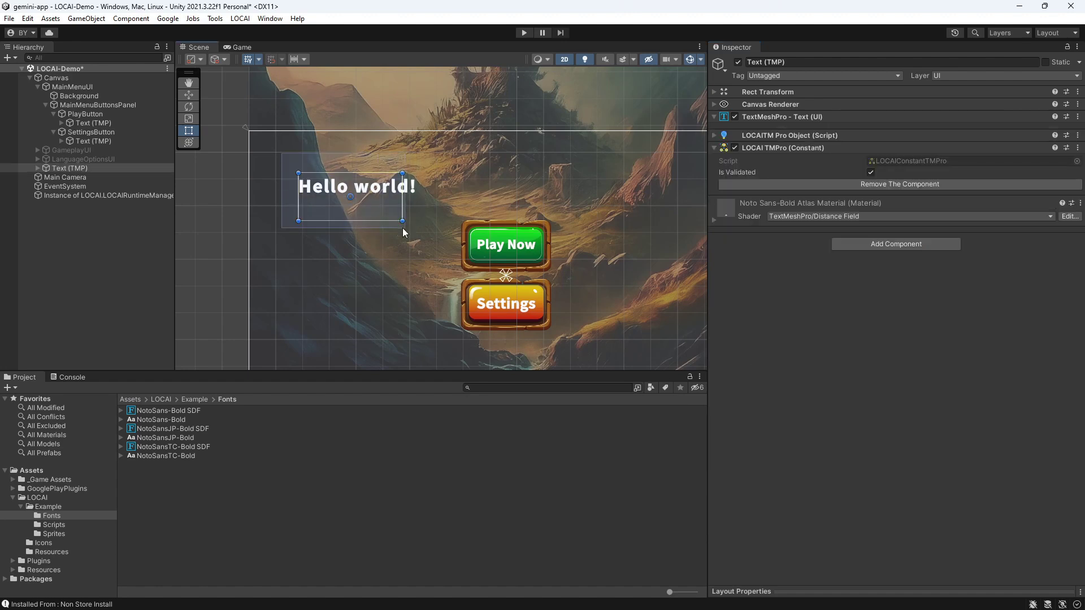
# Step: Compare the LOCAI components on the Play Now button's text with those on the "Hello world!" text
pyautogui.click(216, 215)
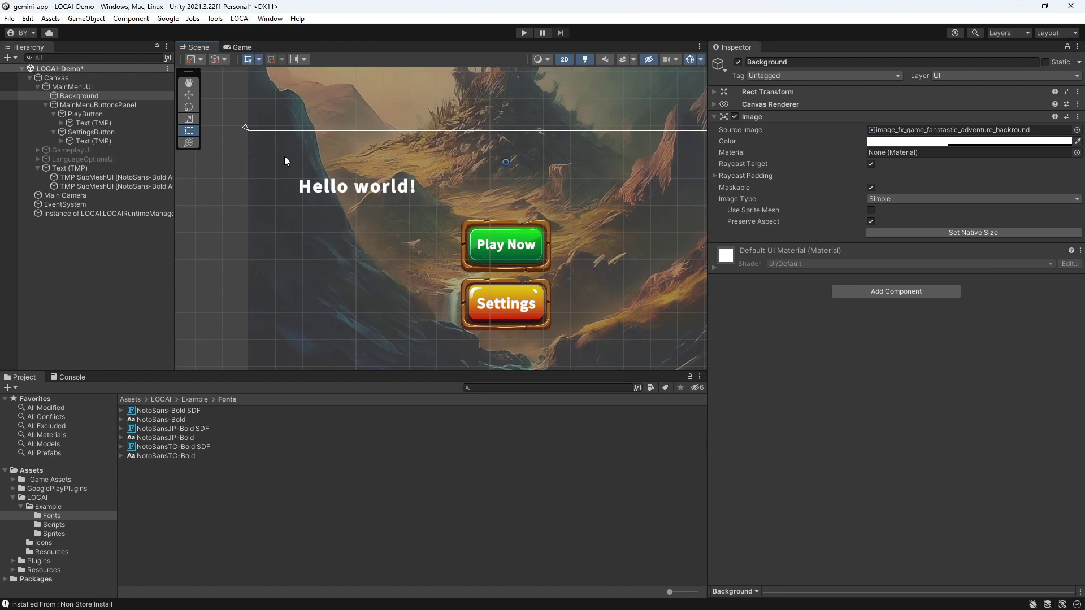
pyautogui.click(98, 105)
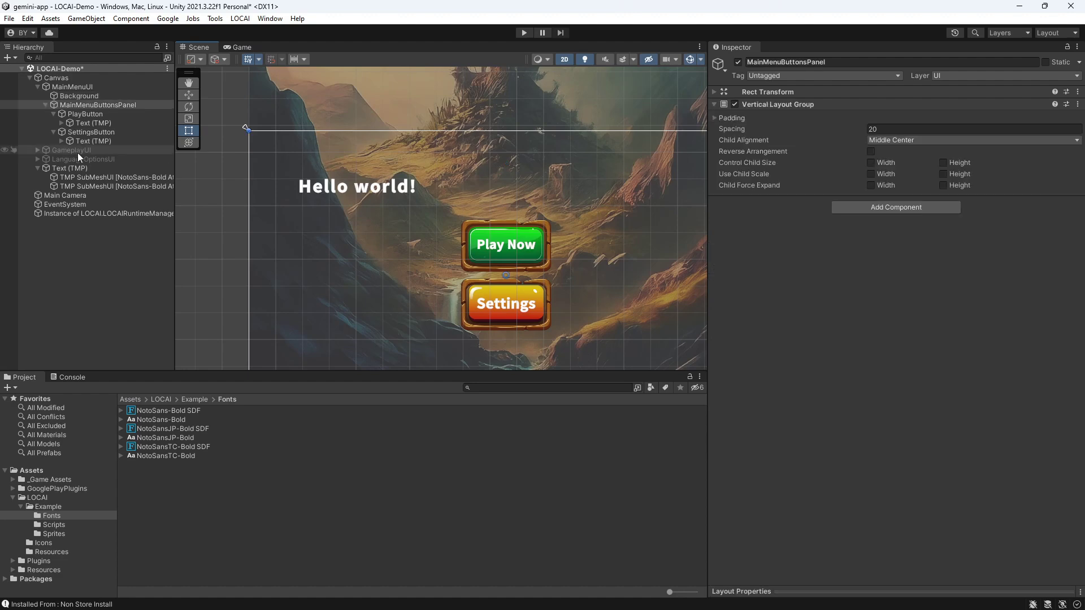
pyautogui.click(91, 142)
pyautogui.click(82, 123)
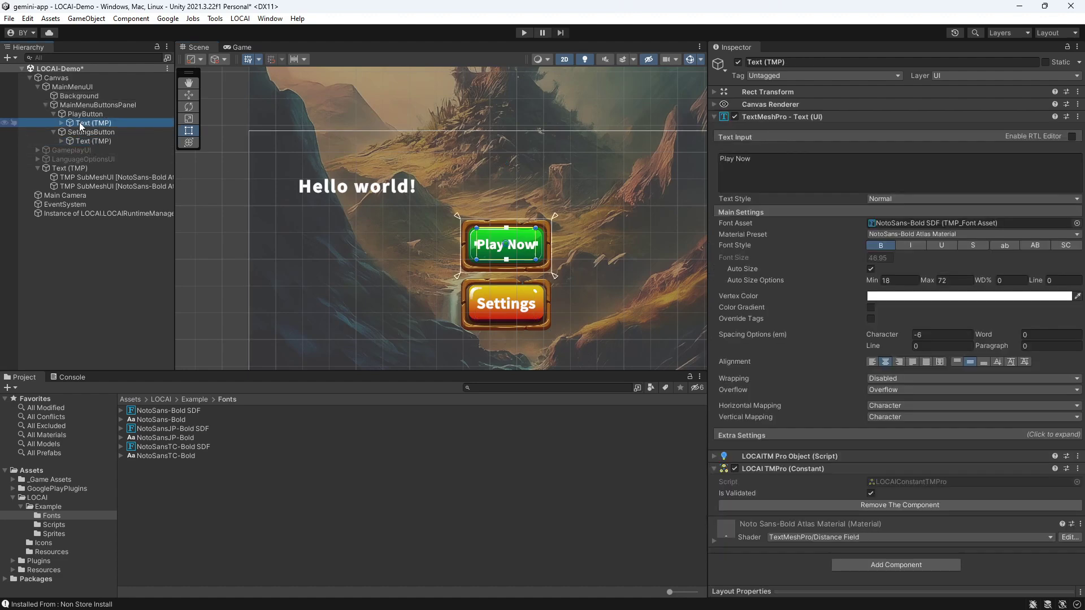
pyautogui.click(68, 168)
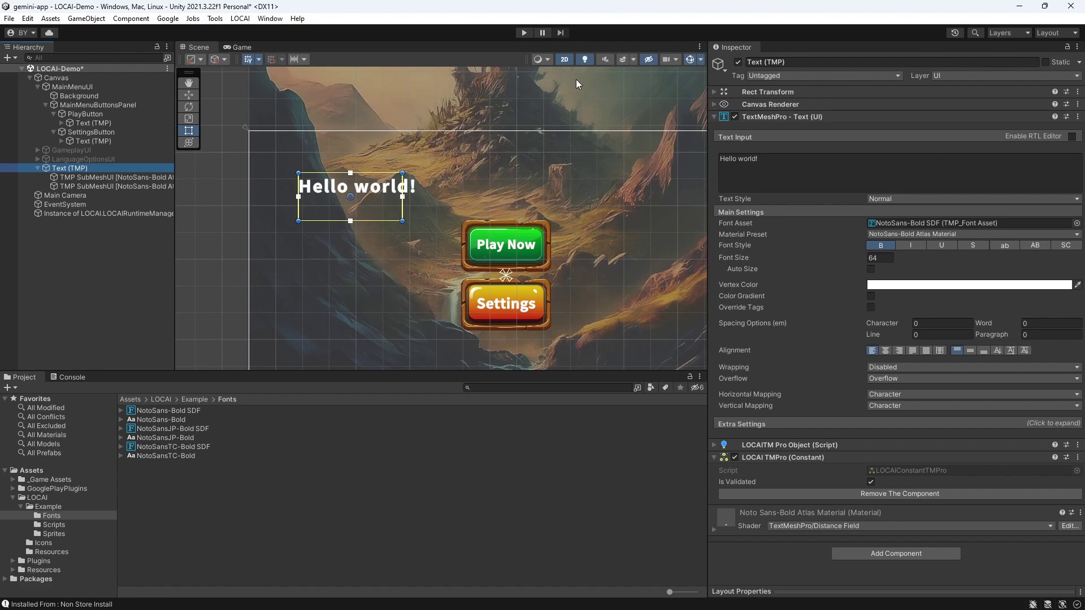
# Step: Run the scene, test the "Hello world!" text in Turkish and Japanese from the game's settings, return to Turkish, and stop the run
pyautogui.click(525, 34)
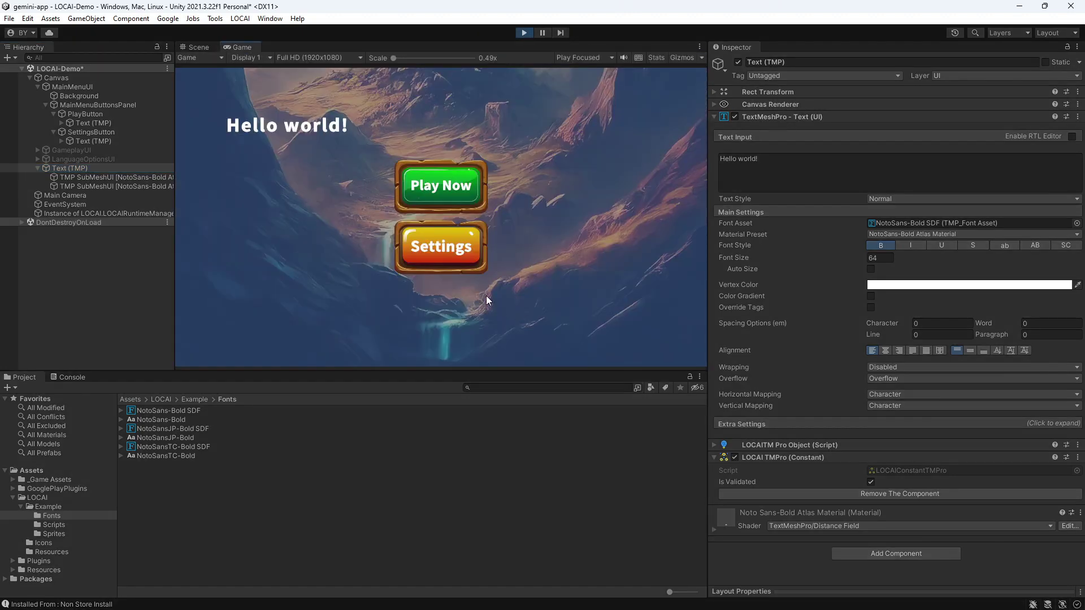
pyautogui.click(452, 242)
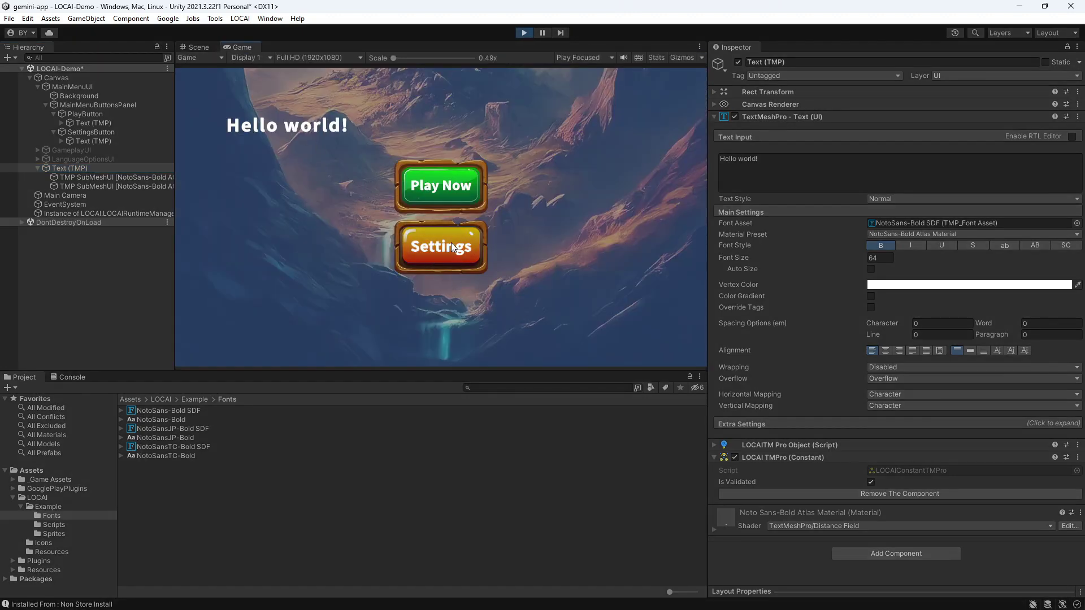
pyautogui.click(442, 215)
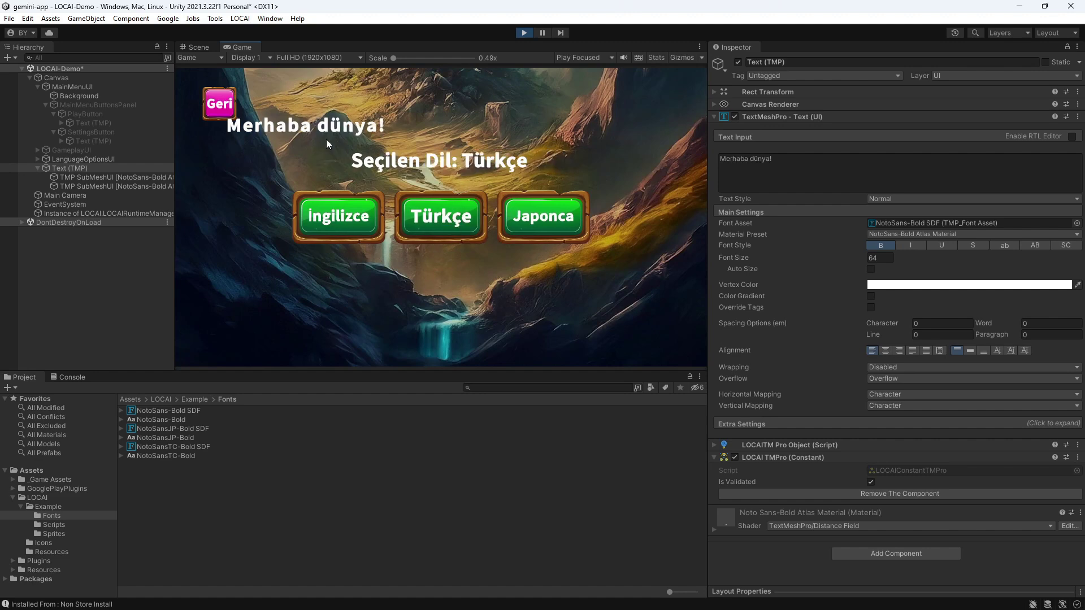
pyautogui.click(564, 225)
pyautogui.click(438, 218)
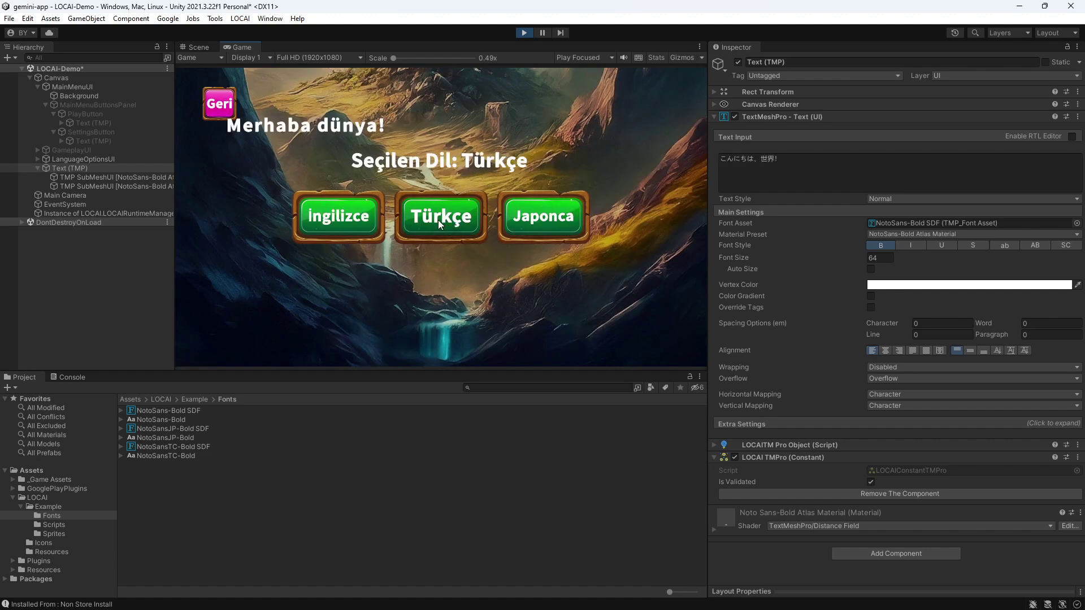
pyautogui.click(232, 113)
pyautogui.click(524, 32)
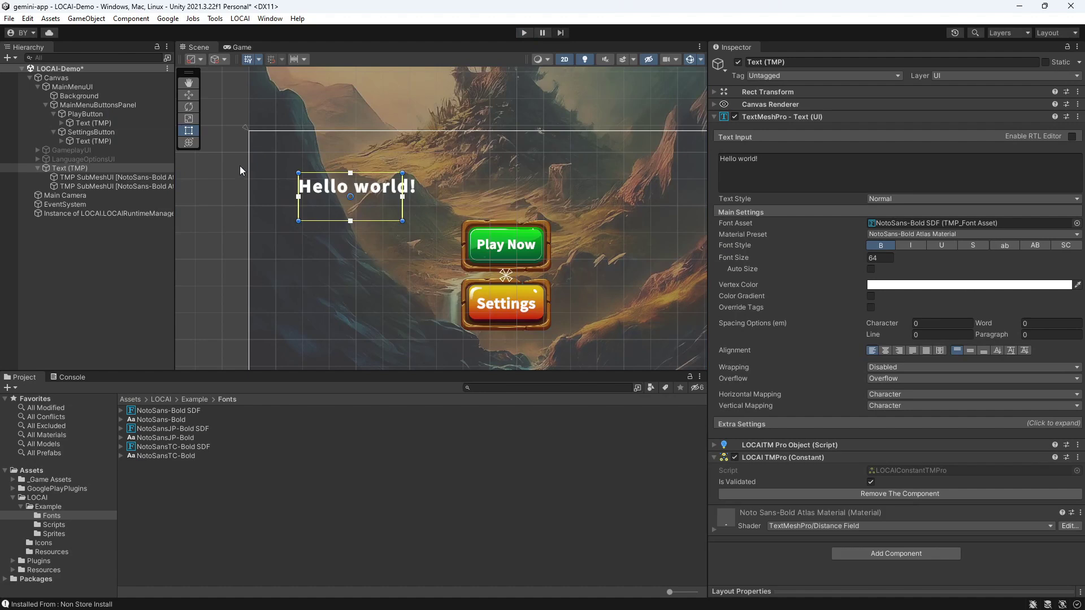
# Step: Delete the "Hello world!" text from the Canvas and collapse the MainMenuUI hierarchy
pyautogui.rightClick(84, 170)
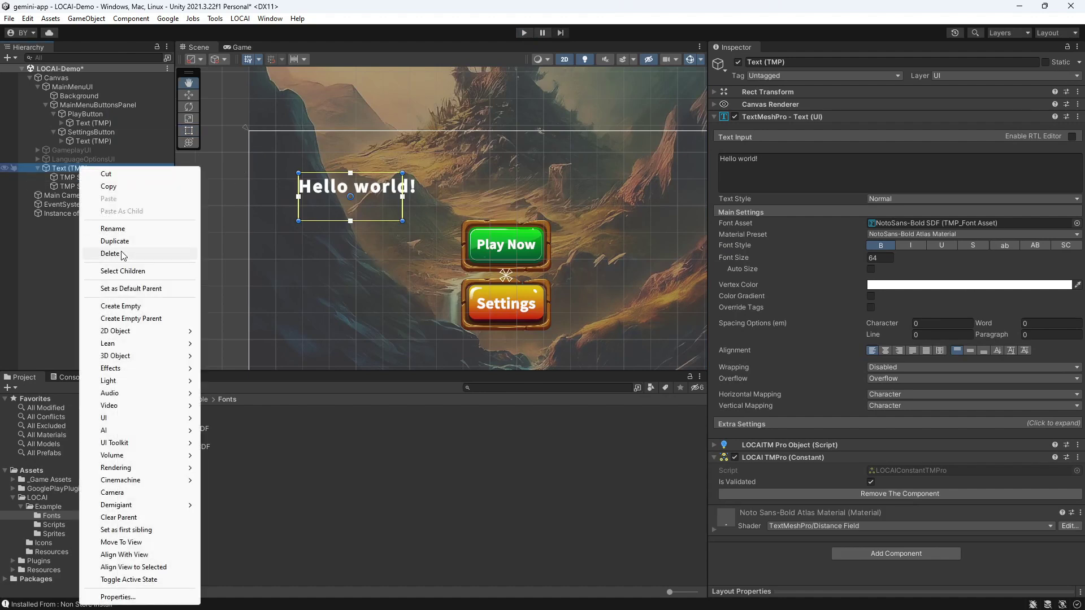
pyautogui.click(93, 253)
pyautogui.click(32, 86)
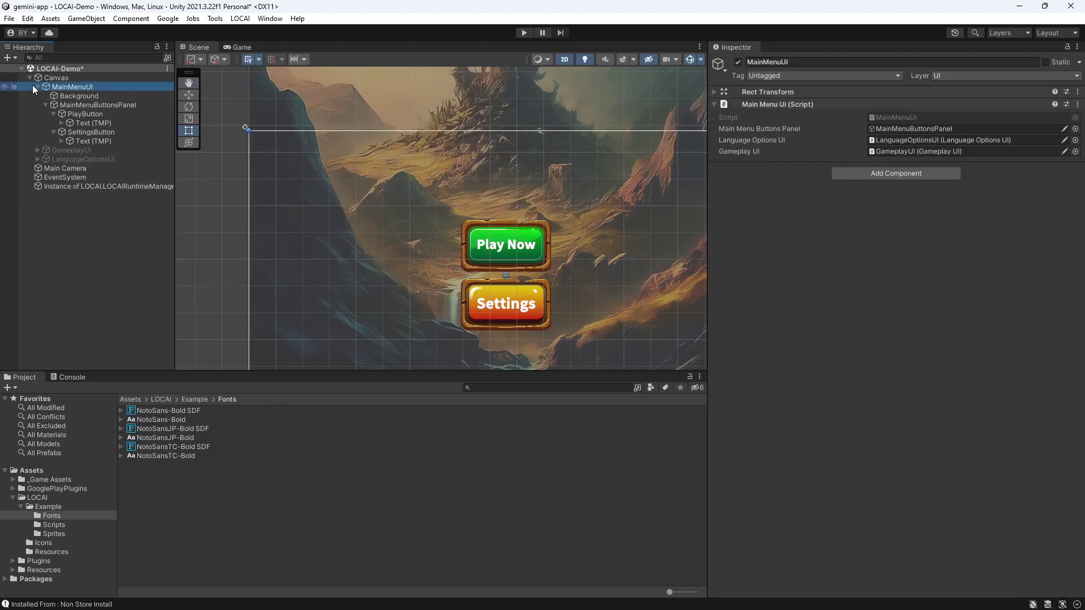
pyautogui.click(36, 86)
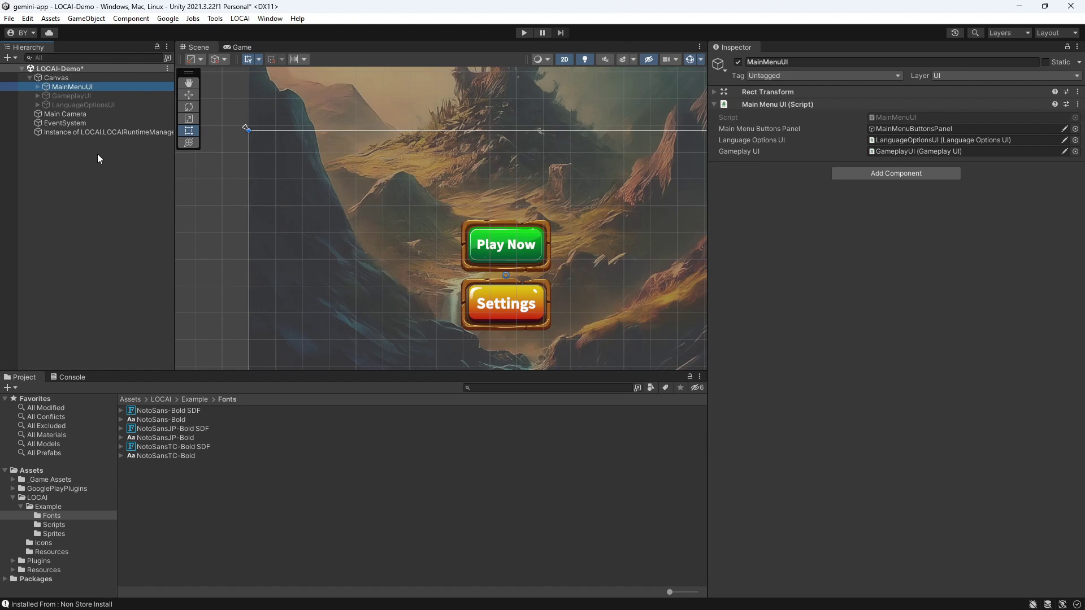
# Step: Run the scene, set the game language to English, and start the gameplay dialogue from the main menu
pyautogui.click(525, 32)
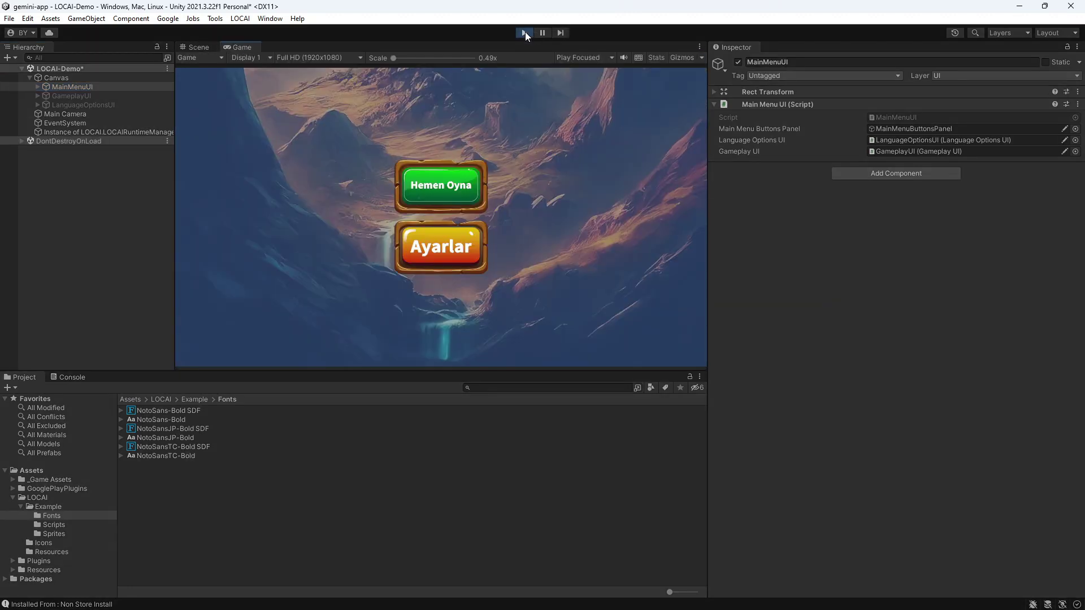
pyautogui.click(461, 229)
pyautogui.click(339, 215)
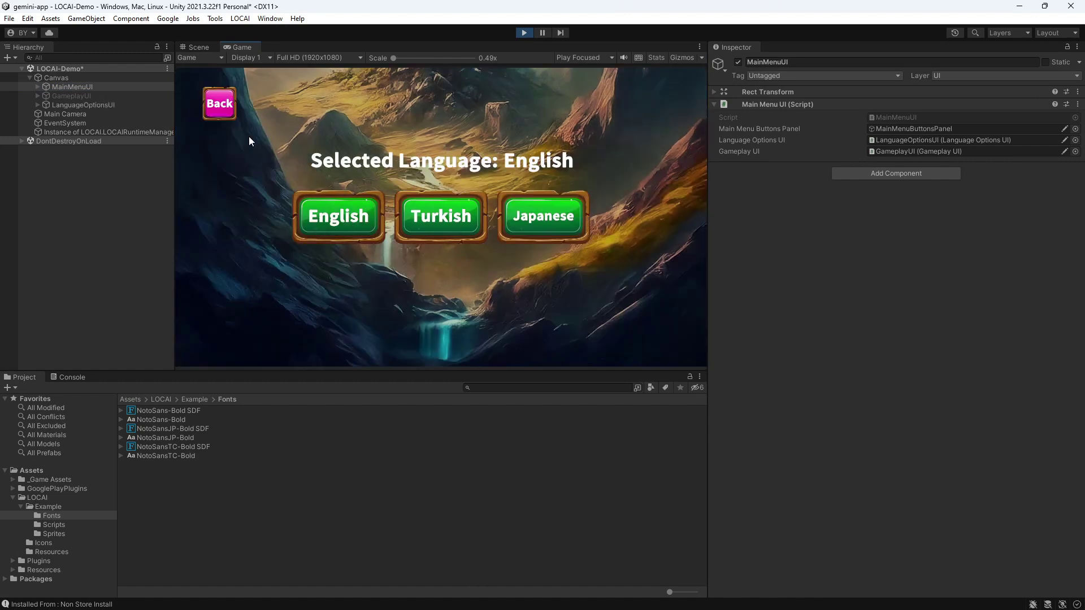
pyautogui.click(217, 105)
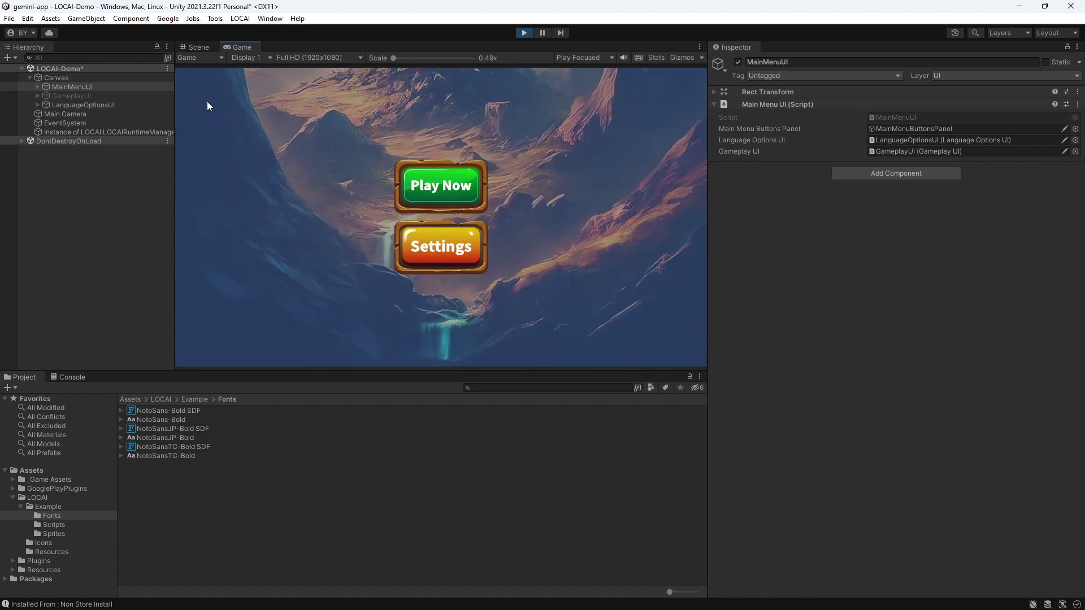
pyautogui.click(446, 192)
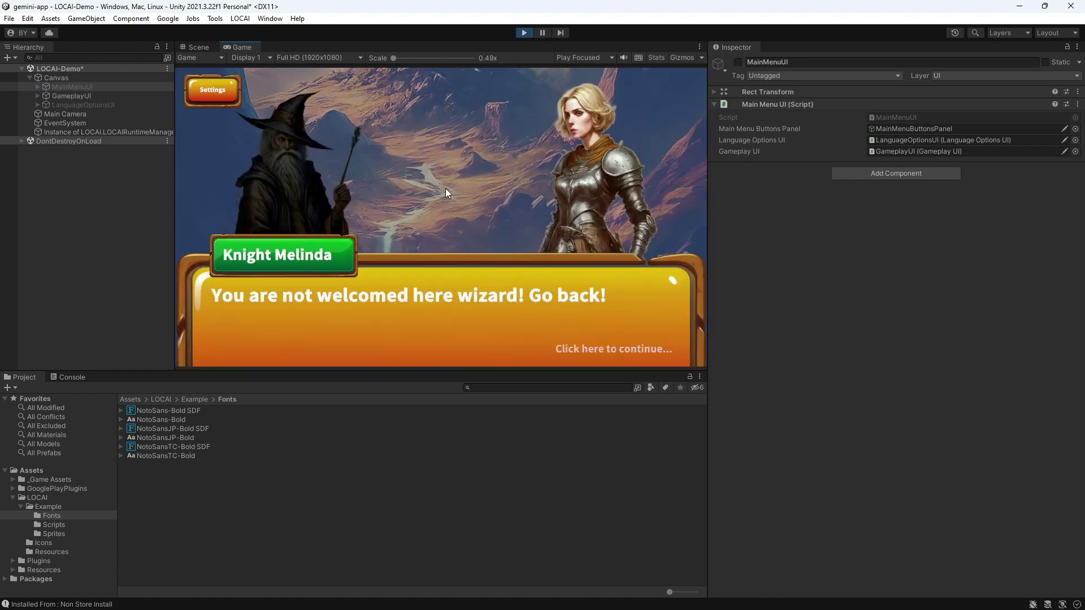
# Step: Show the running dialogue in the Scene view and inspect the NameText 1 object inside the name label
pyautogui.click(192, 46)
pyautogui.moveTo(345, 276); pyautogui.dragTo(334, 232, button='middle')
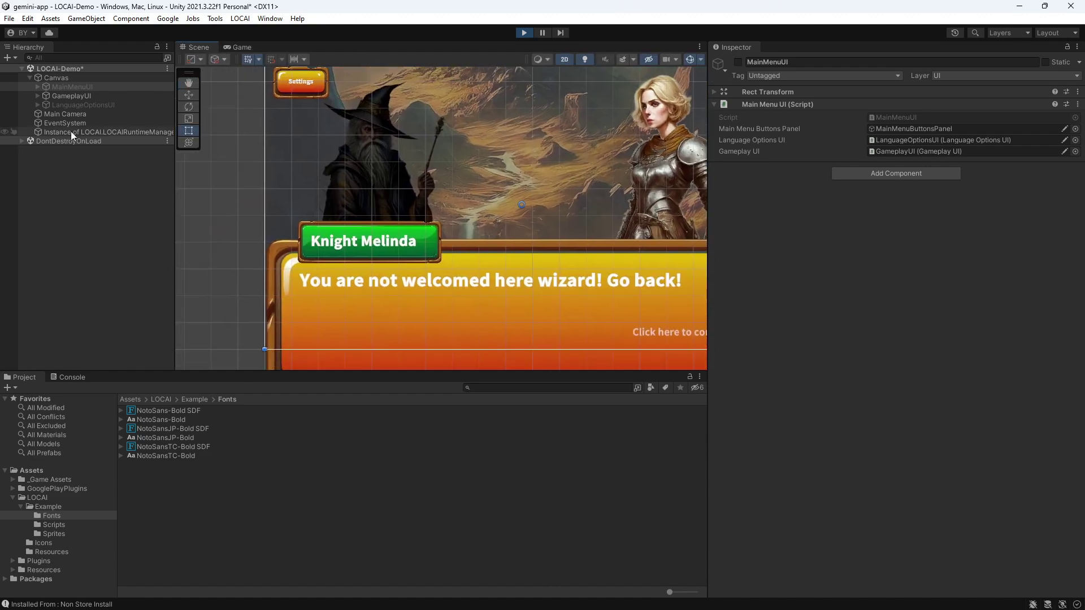
pyautogui.click(361, 226)
pyautogui.click(357, 232)
pyautogui.click(354, 237)
pyautogui.click(352, 242)
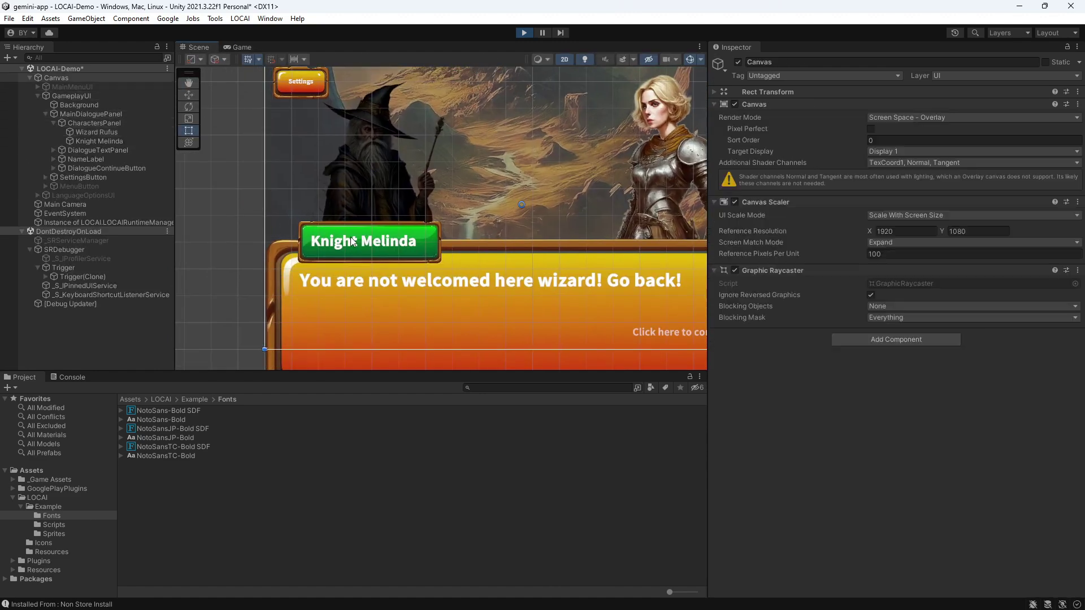
pyautogui.click(352, 241)
pyautogui.click(351, 241)
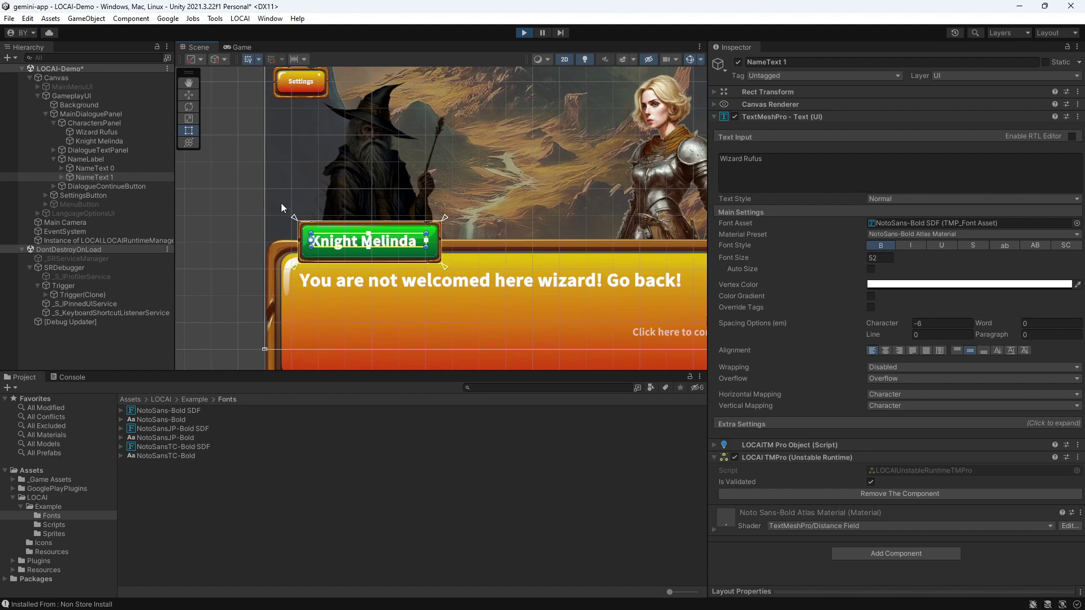
# Step: Inspect the dialogue's NameLabel object, check the SettingsButton objects, and return to NameLabel
pyautogui.doubleClick(97, 161)
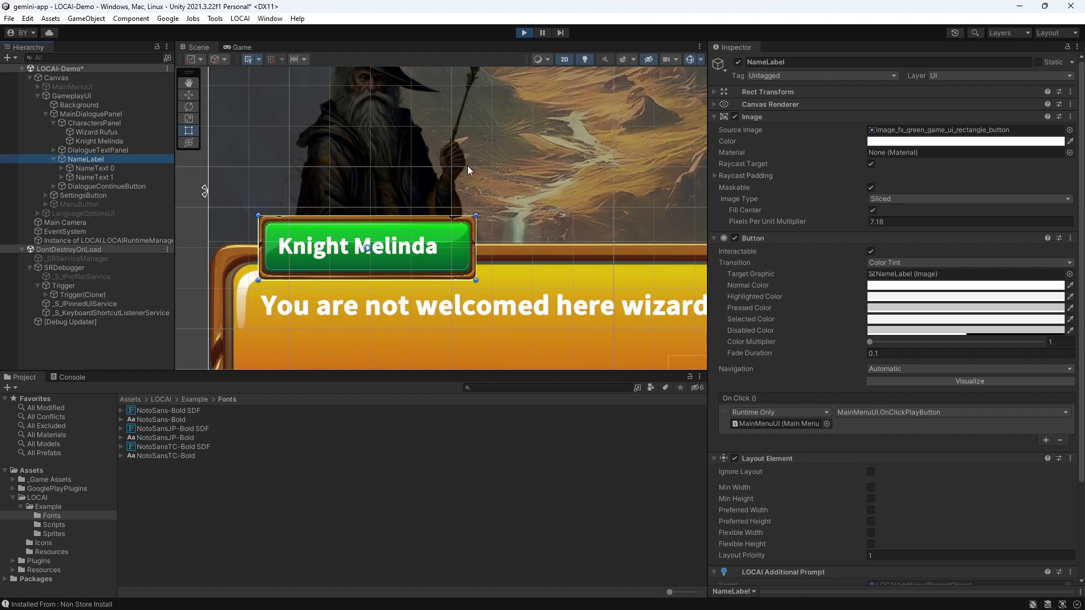
pyautogui.scroll(-2, 486, 158)
pyautogui.moveTo(486, 159); pyautogui.dragTo(333, 276, button='middle')
pyautogui.click(401, 299)
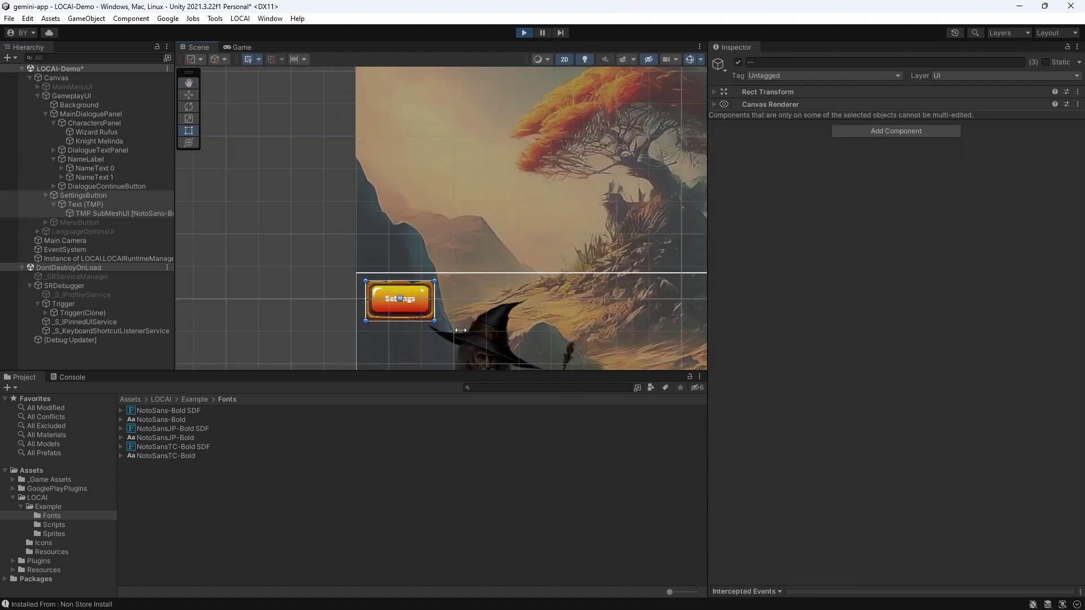
pyautogui.click(462, 330)
pyautogui.moveTo(472, 339); pyautogui.dragTo(472, 148, button='middle')
pyautogui.moveTo(473, 242); pyautogui.dragTo(414, 157, button='middle')
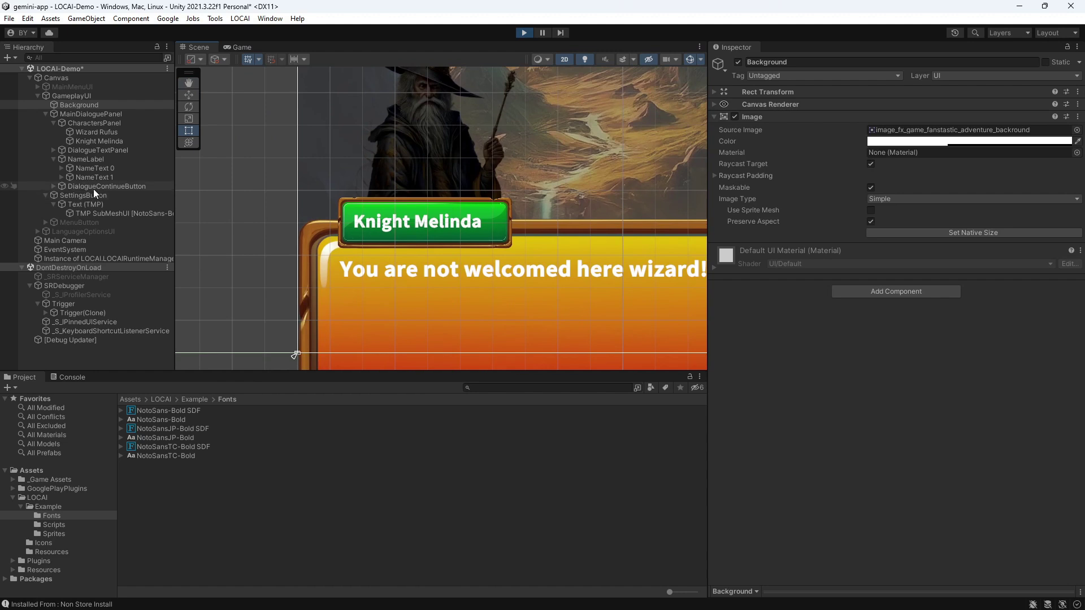
pyautogui.click(89, 159)
pyautogui.scroll(2, 392, 205)
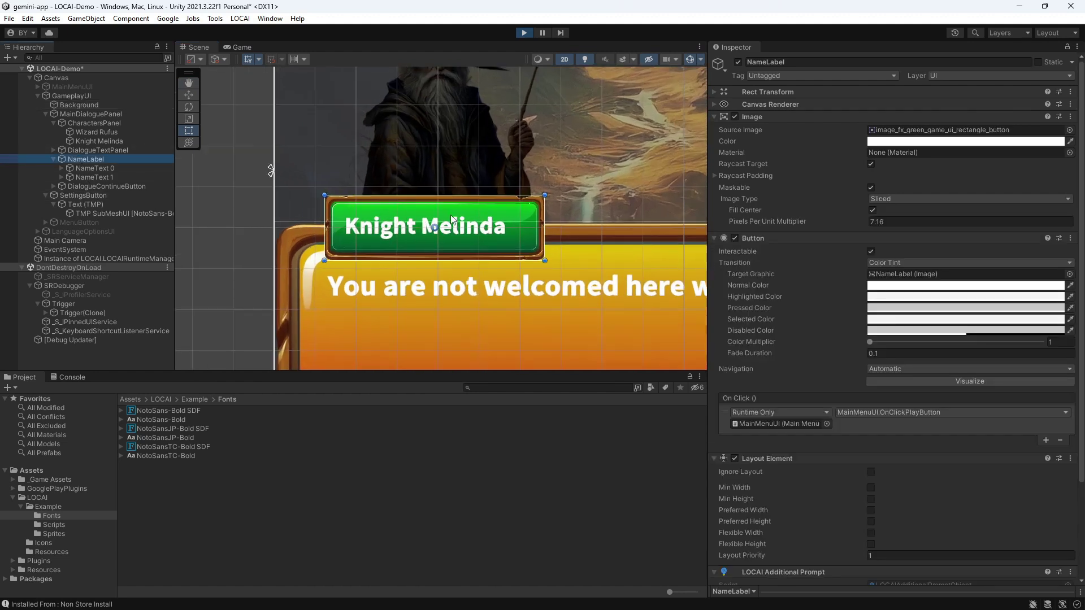
# Step: Examine the LOCAI Additional Prompt component and its prompt text on the NameLabel object
pyautogui.scroll(-3, 757, 270)
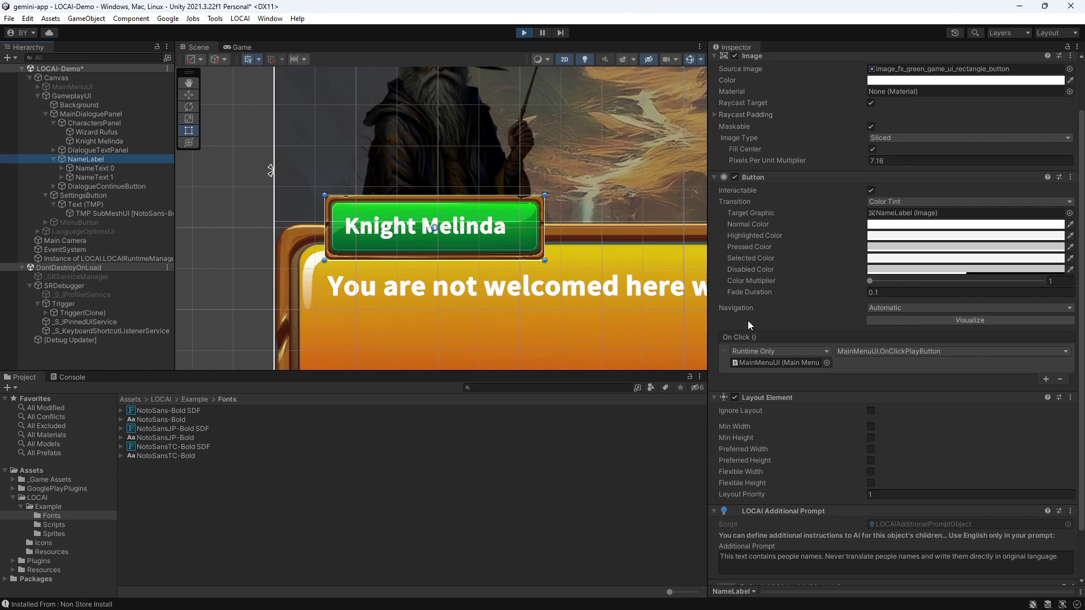
pyautogui.scroll(-2, 781, 482)
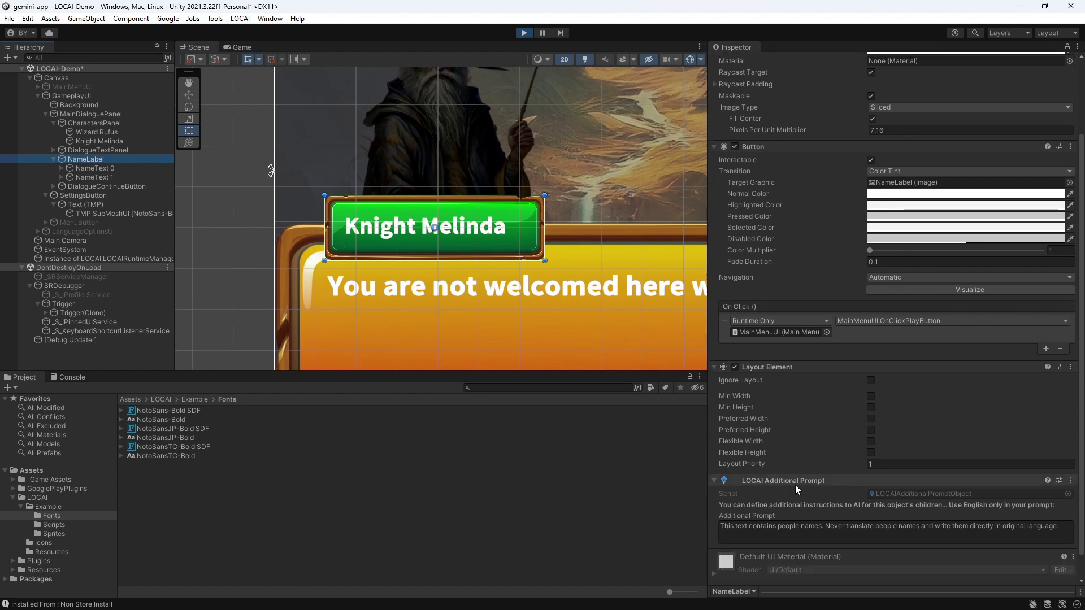
pyautogui.click(756, 539)
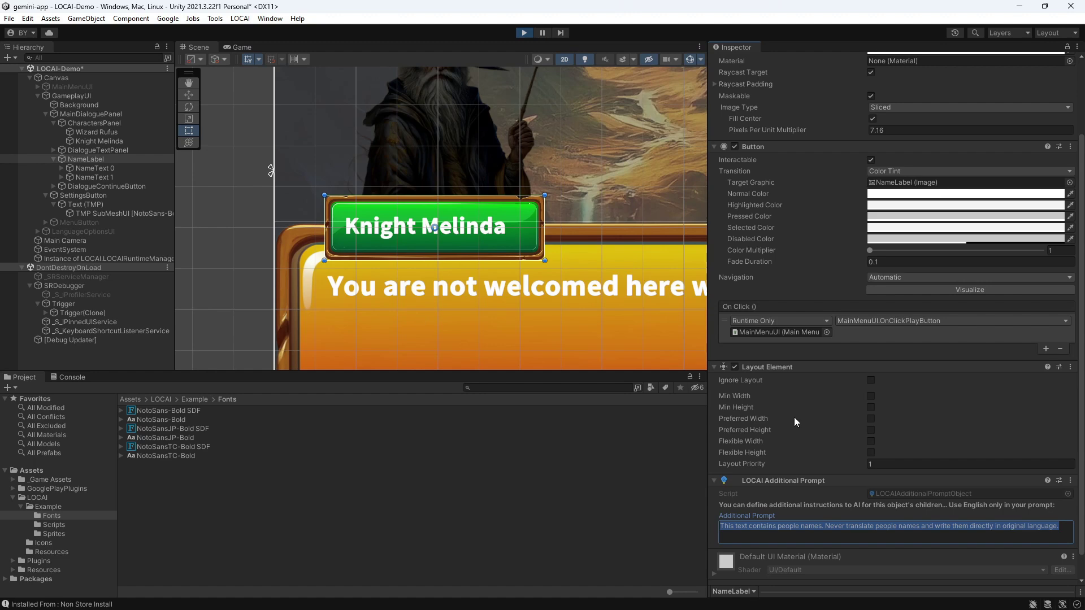
pyautogui.click(755, 541)
pyautogui.scroll(1, 458, 180)
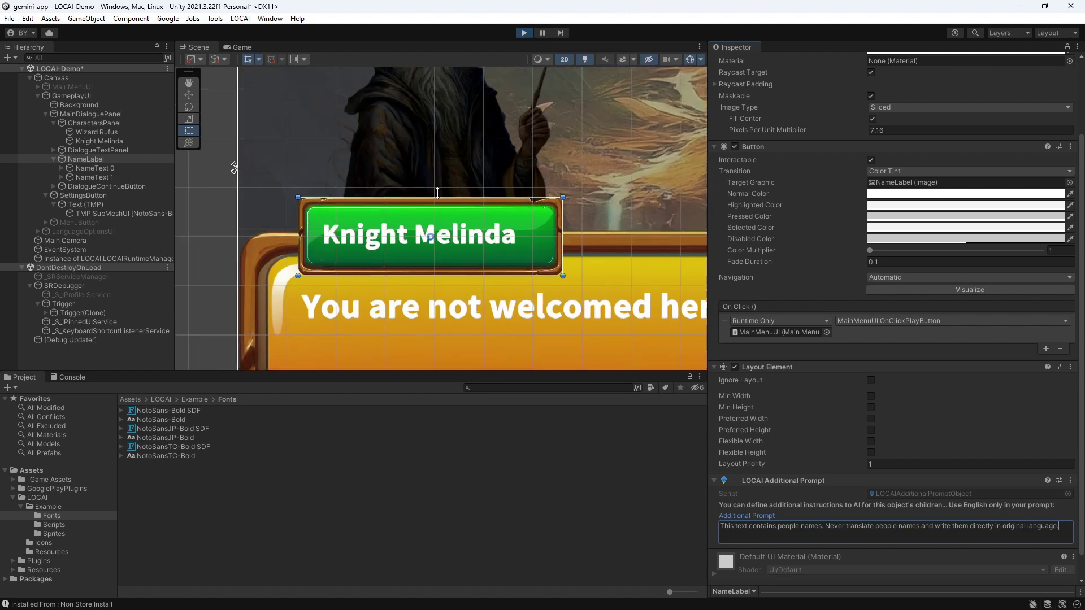
pyautogui.moveTo(312, 207); pyautogui.dragTo(359, 235)
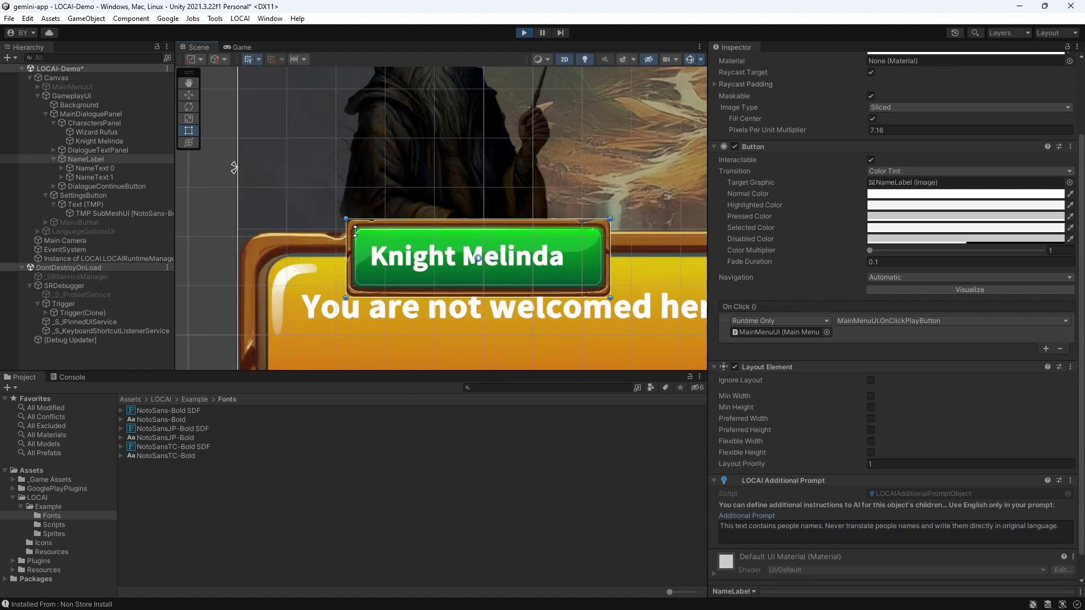
pyautogui.hotkey('ctrl', 'z')
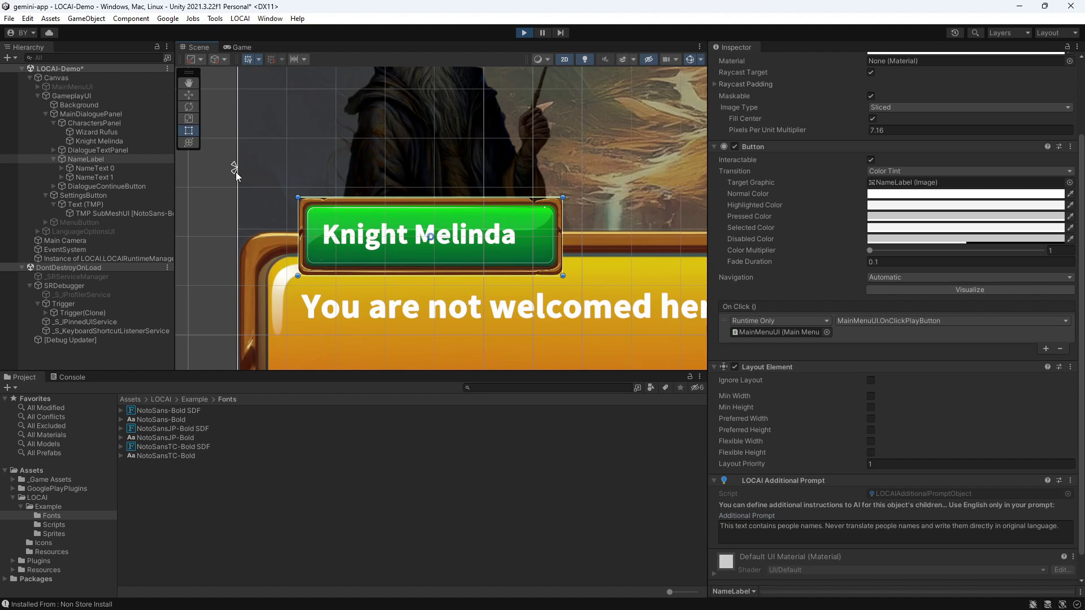
pyautogui.click(243, 217)
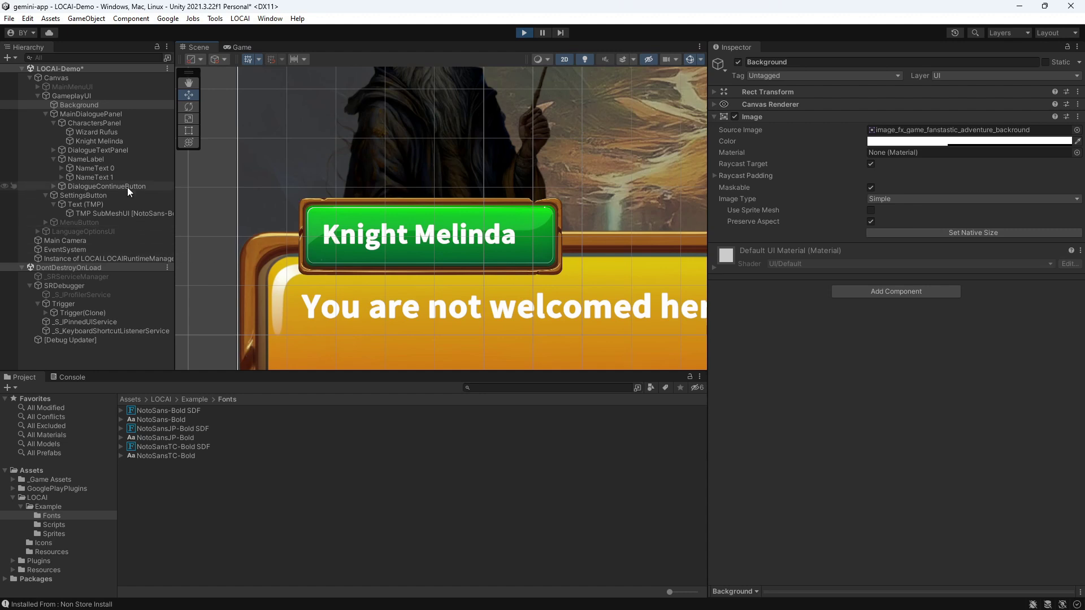
# Step: Select the NameLabel object again and highlight its additional prompt about keeping people names in the original language
pyautogui.click(99, 159)
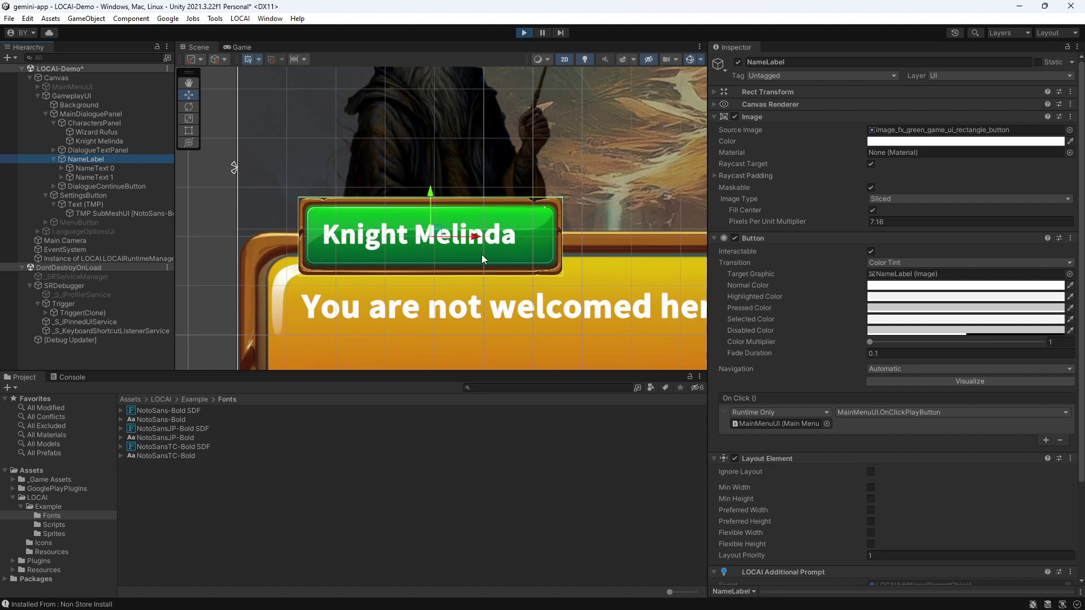
pyautogui.scroll(-3, 983, 510)
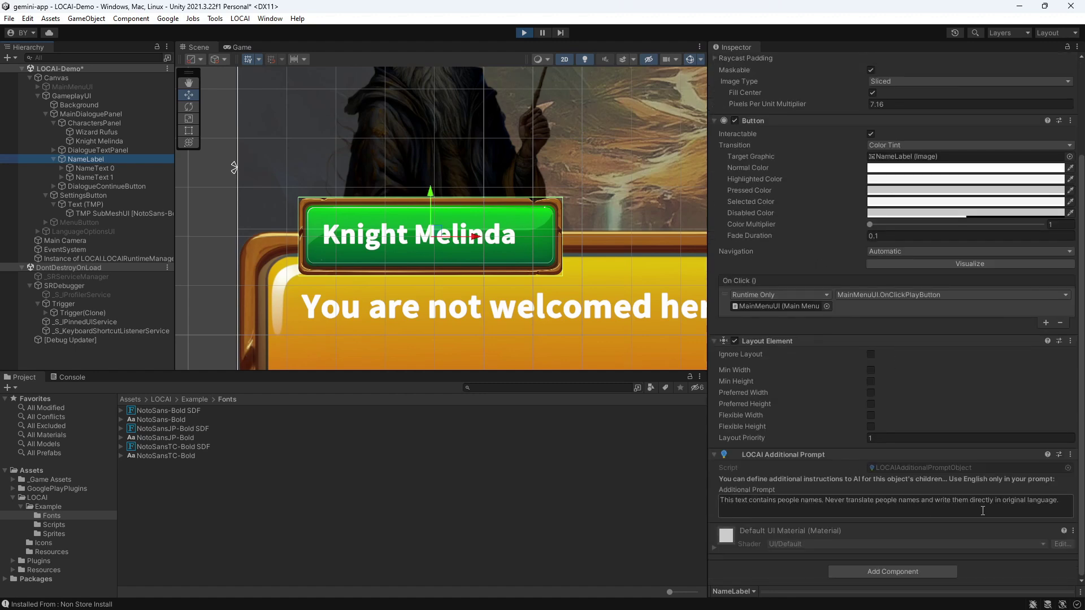
pyautogui.moveTo(1040, 511); pyautogui.dragTo(698, 494)
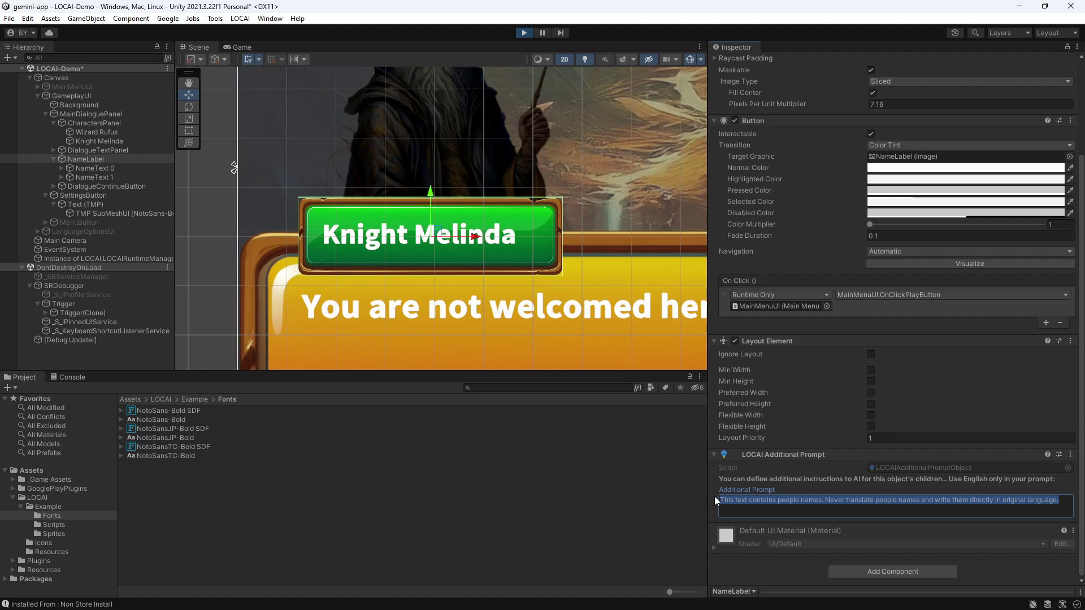
pyautogui.click(693, 498)
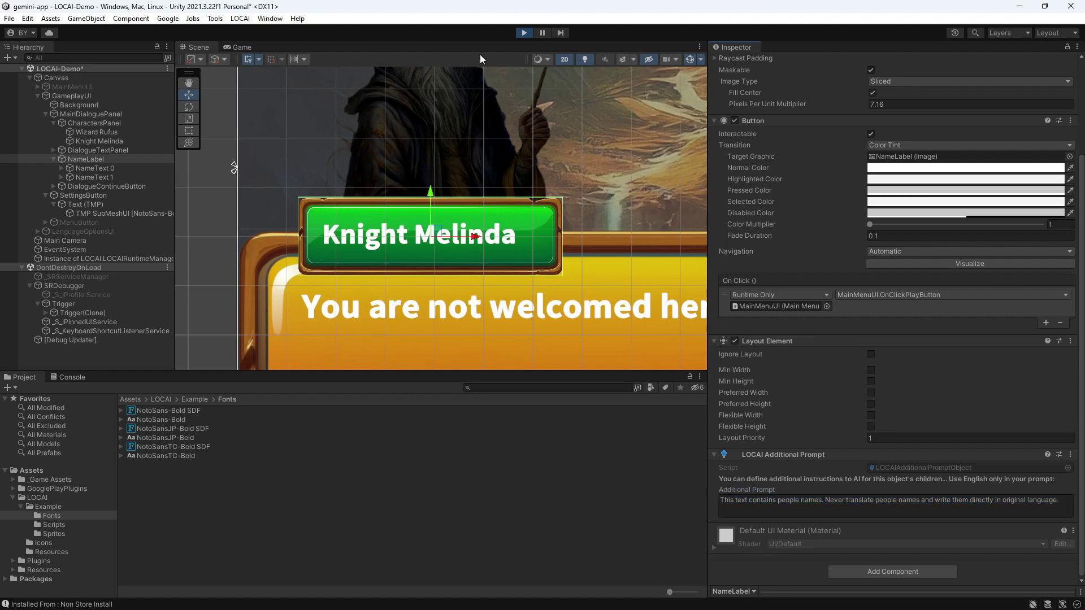
# Step: Switch the running game's language to Turkish in its settings and return to the dialogue in the Game view
pyautogui.click(242, 47)
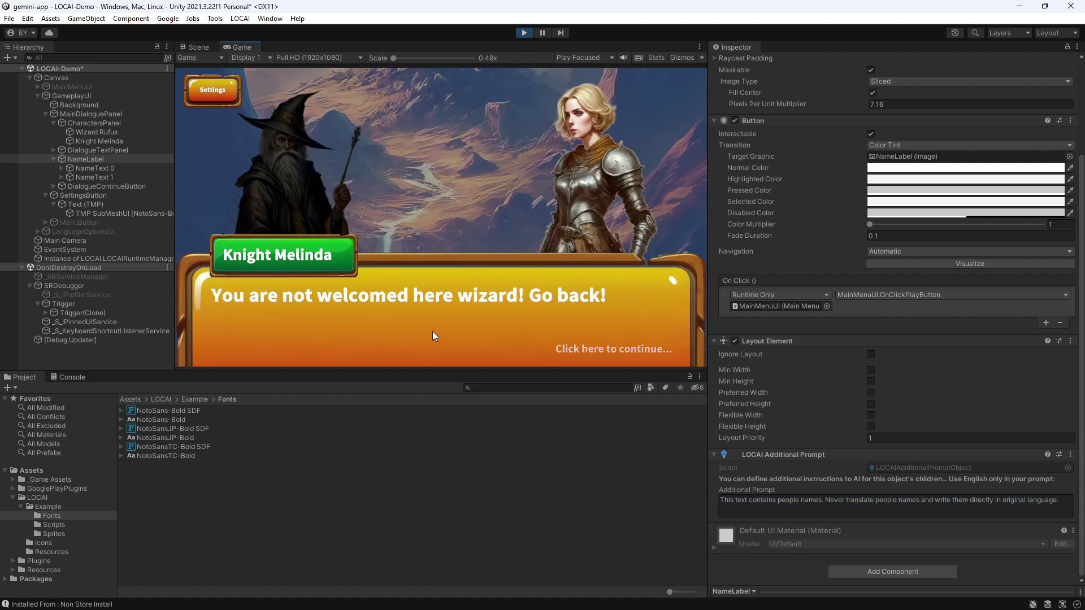
pyautogui.click(224, 96)
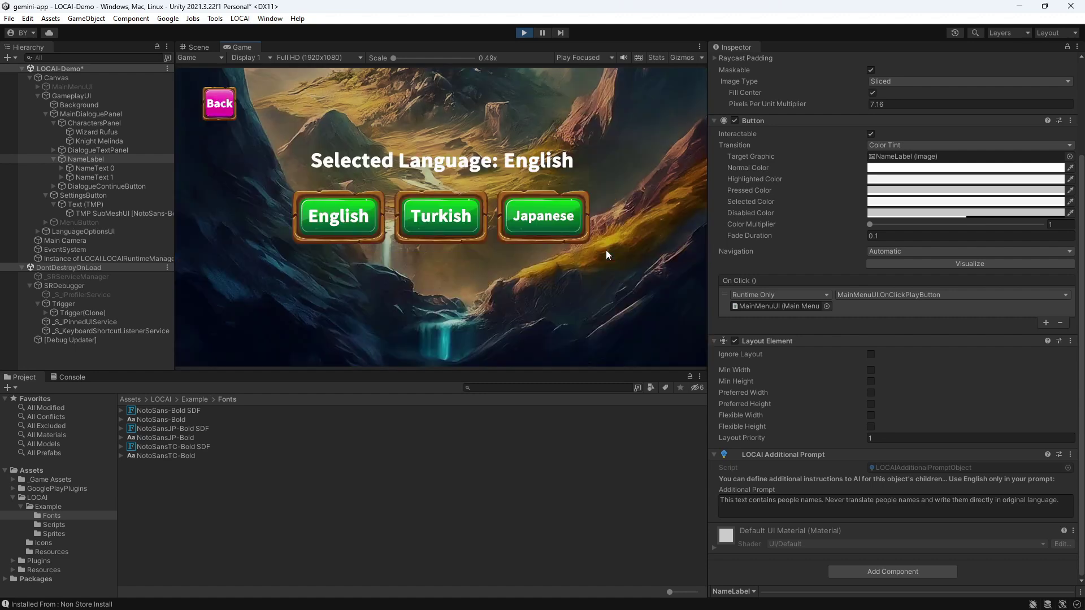
pyautogui.click(438, 225)
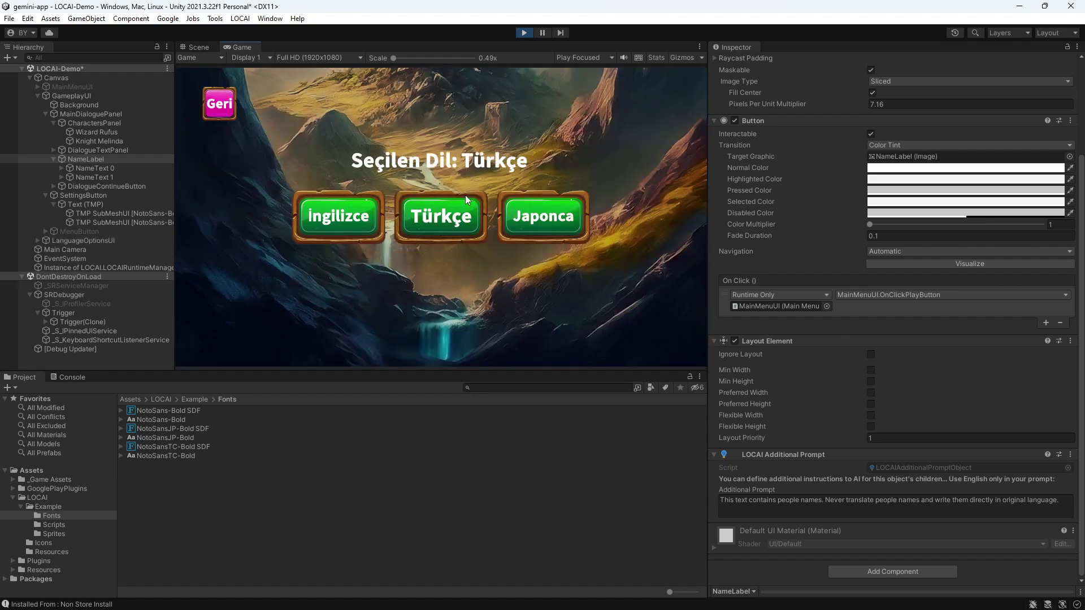
pyautogui.click(228, 103)
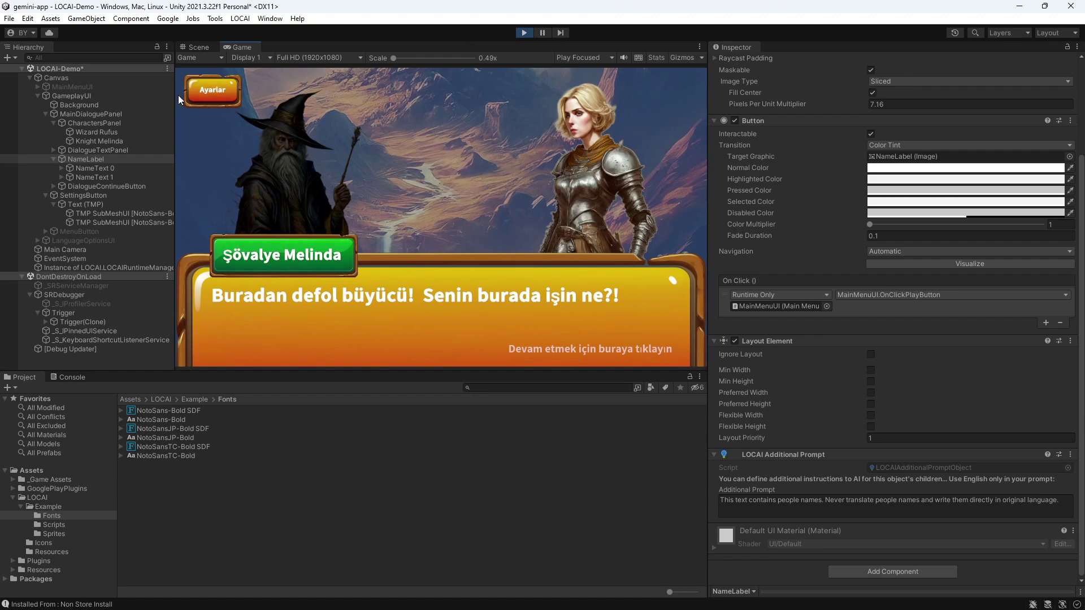
# Step: Stop the running scene, collapse the GameplayUI and Canvas hierarchies, and frame the whole main menu in the Scene view
pyautogui.click(524, 32)
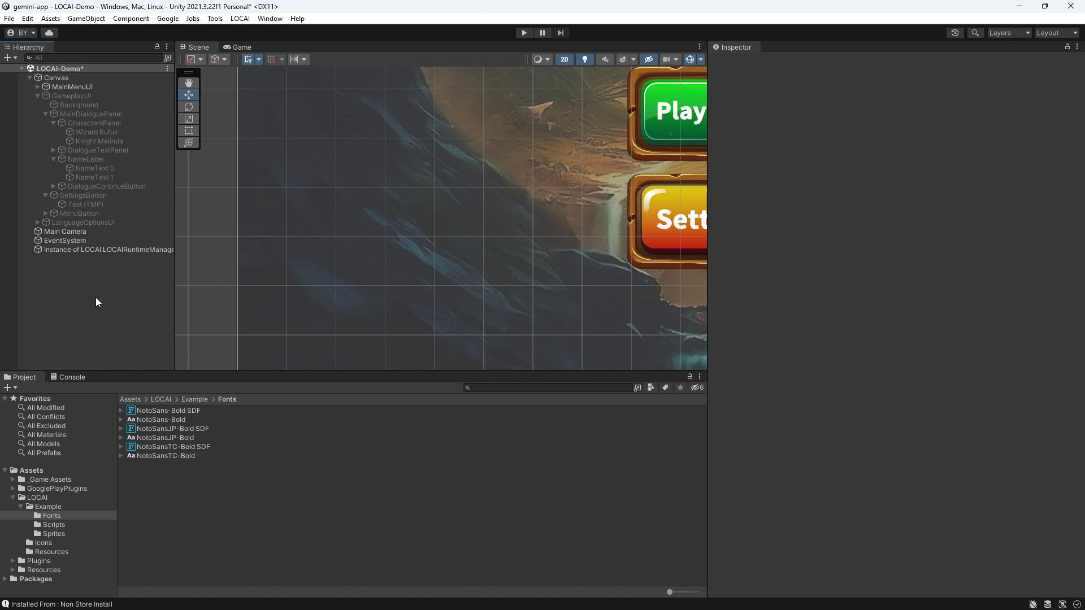
pyautogui.click(37, 95)
pyautogui.click(30, 78)
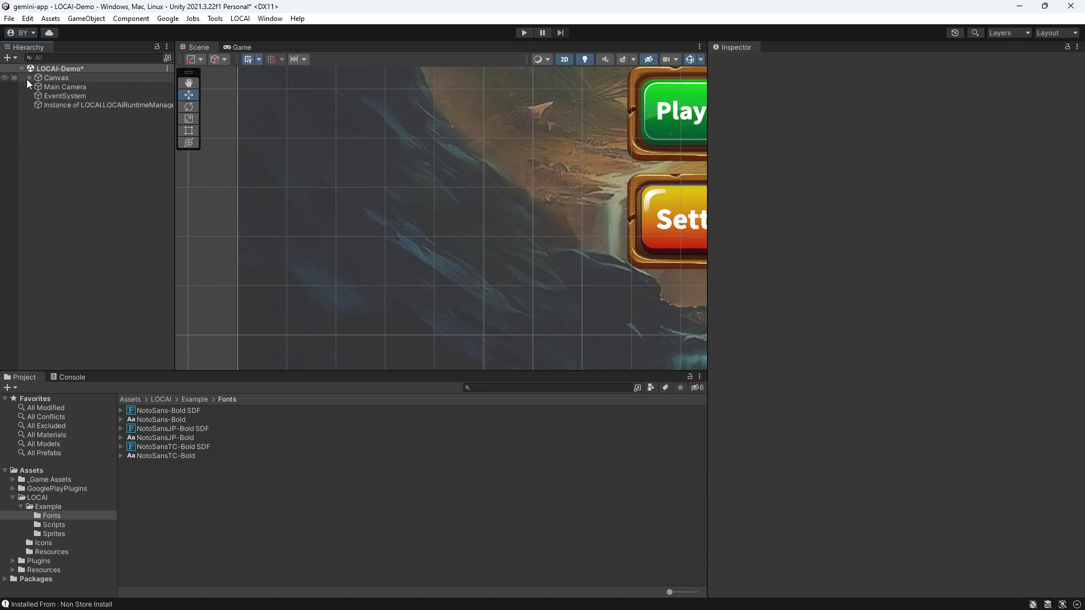
pyautogui.scroll(-10, 481, 234)
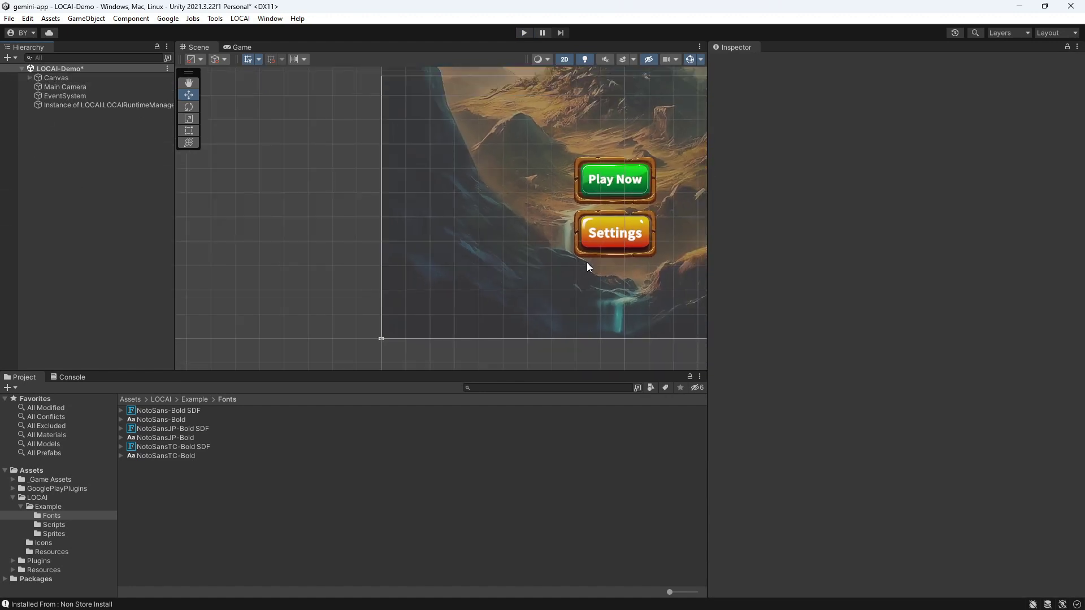
pyautogui.moveTo(588, 262); pyautogui.dragTo(404, 265, button='middle')
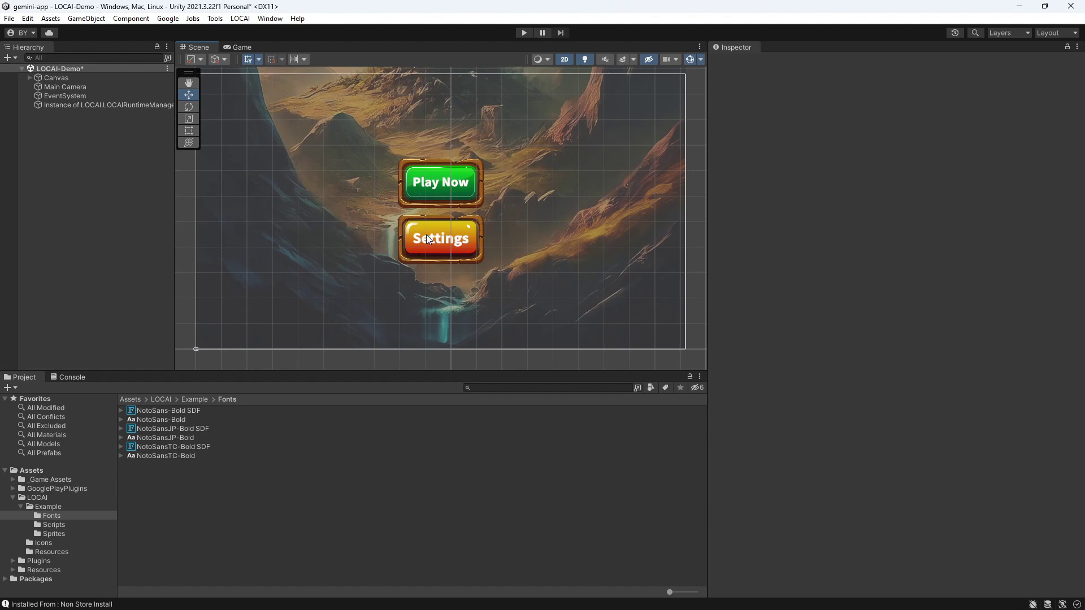
pyautogui.scroll(-5, 425, 235)
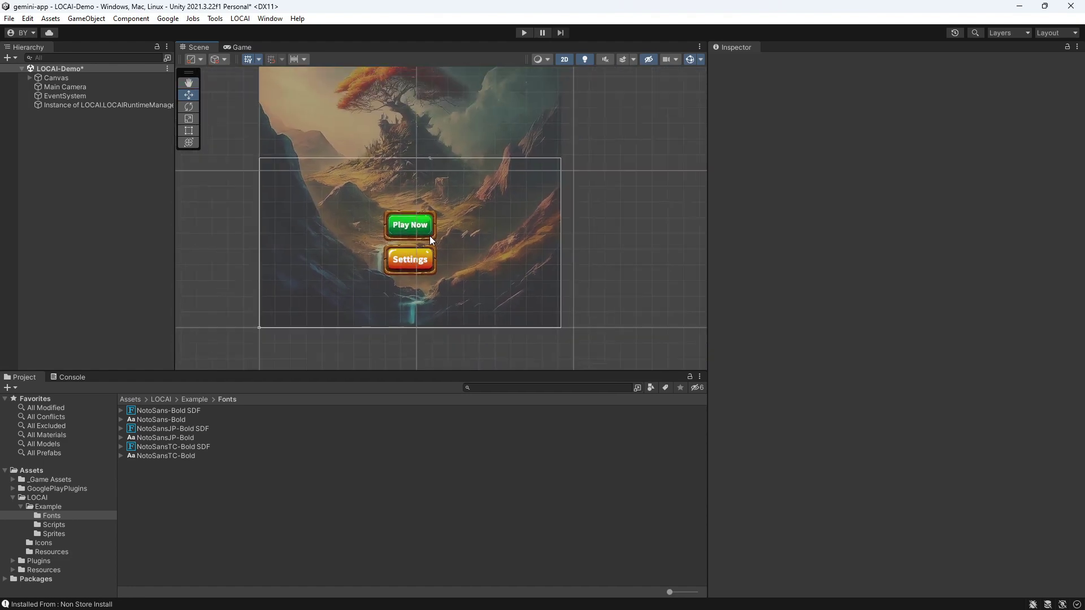
pyautogui.moveTo(429, 239); pyautogui.dragTo(491, 269, button='middle')
pyautogui.scroll(-2, 491, 264)
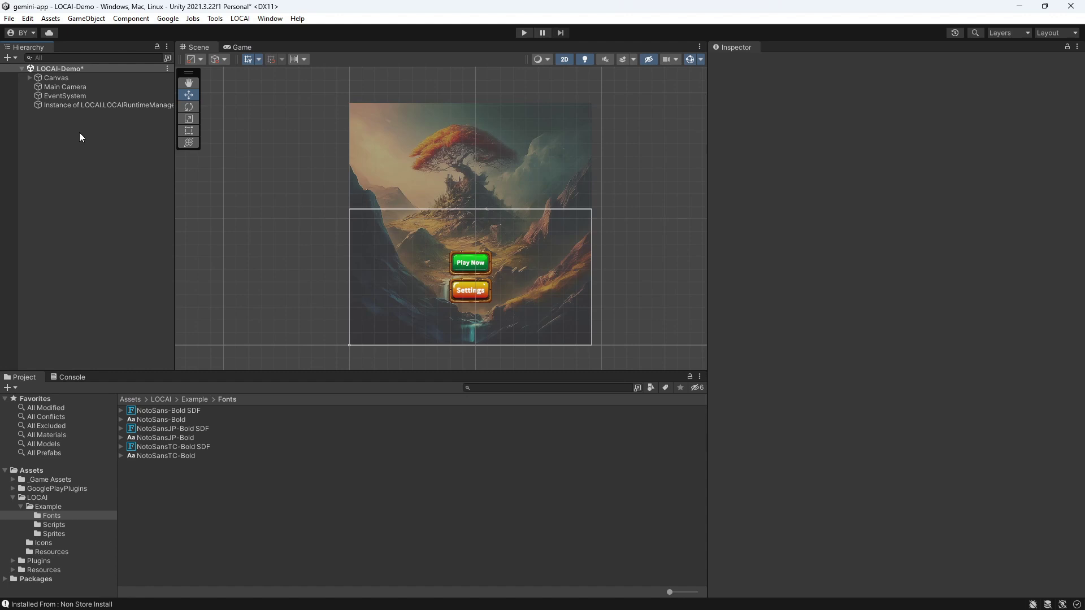
# Step: Open the LOCAI Settings and examine the languages available as the original language
pyautogui.click(240, 18)
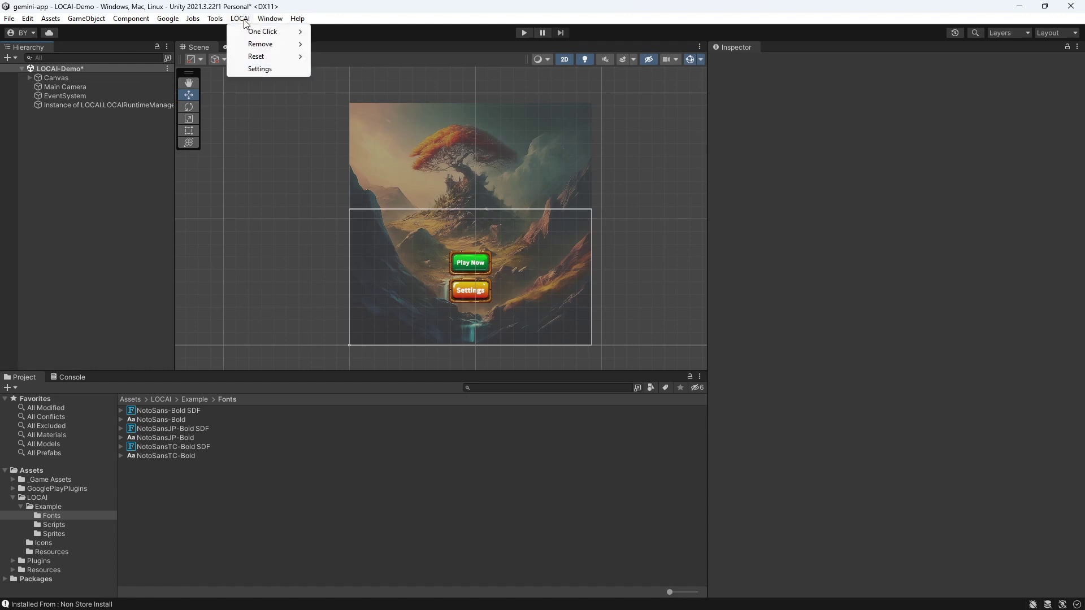
pyautogui.click(260, 69)
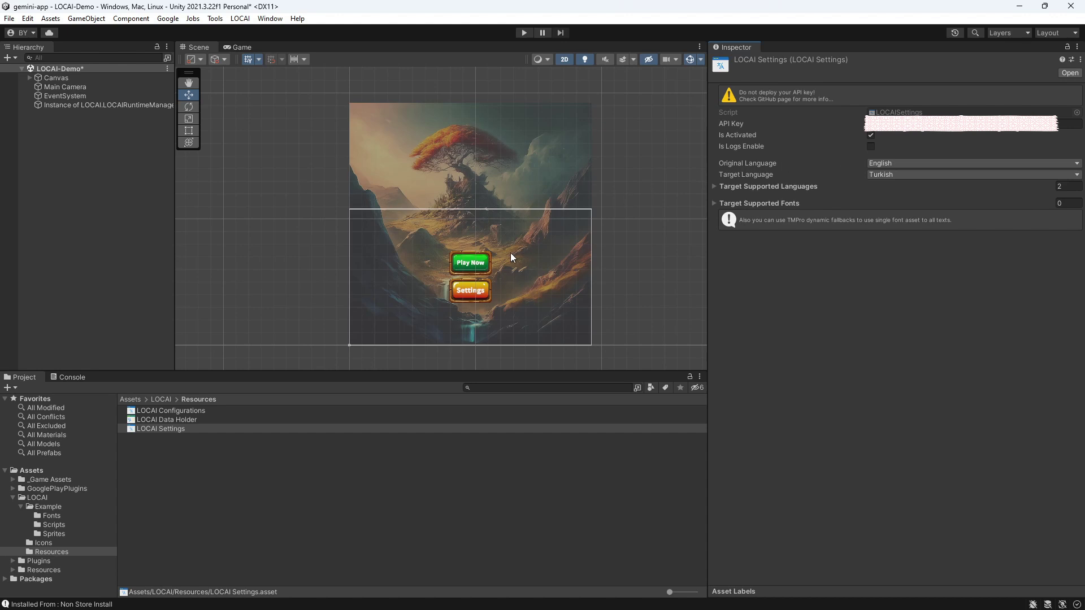
pyautogui.scroll(1, 478, 276)
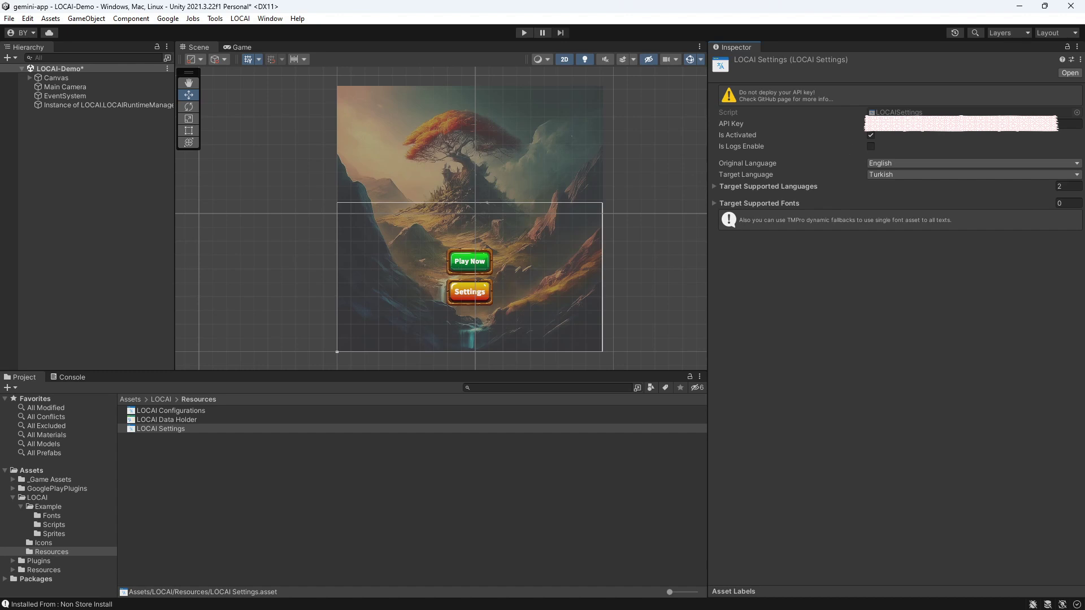
pyautogui.scroll(6, 497, 294)
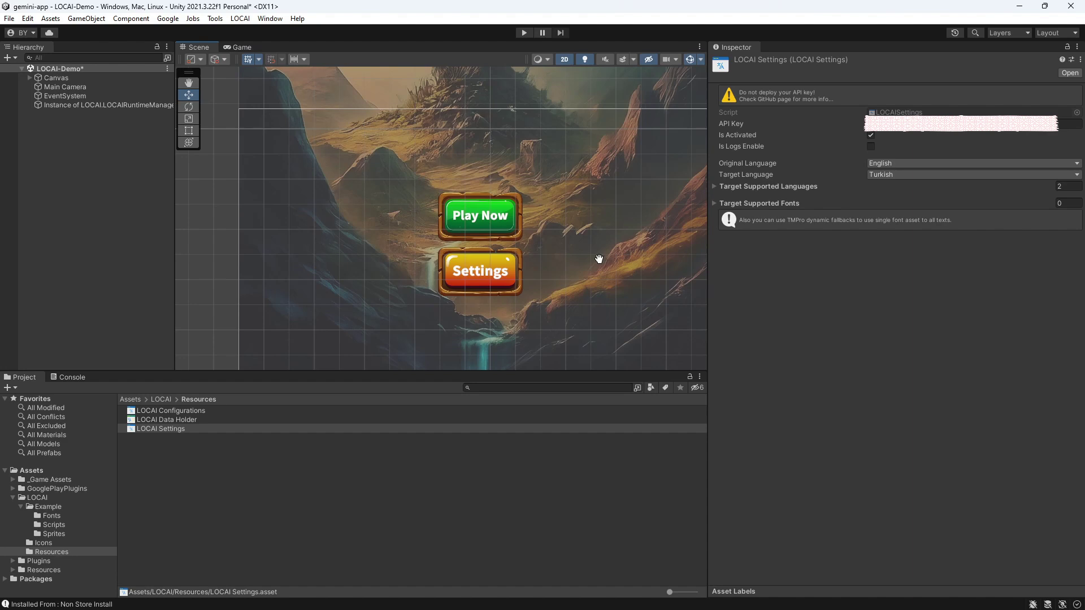
pyautogui.click(893, 164)
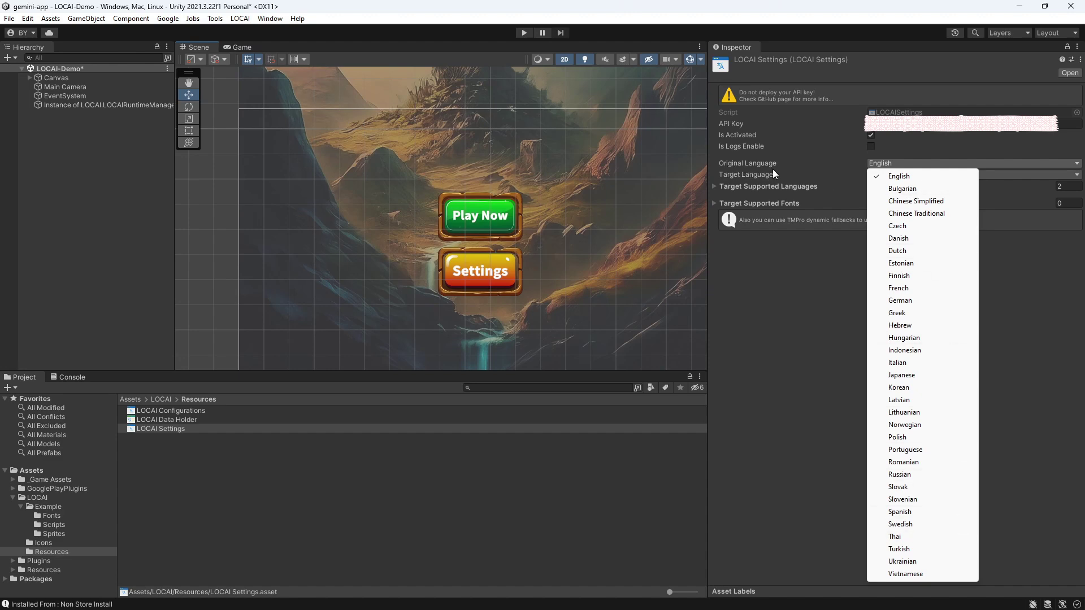
pyautogui.click(854, 362)
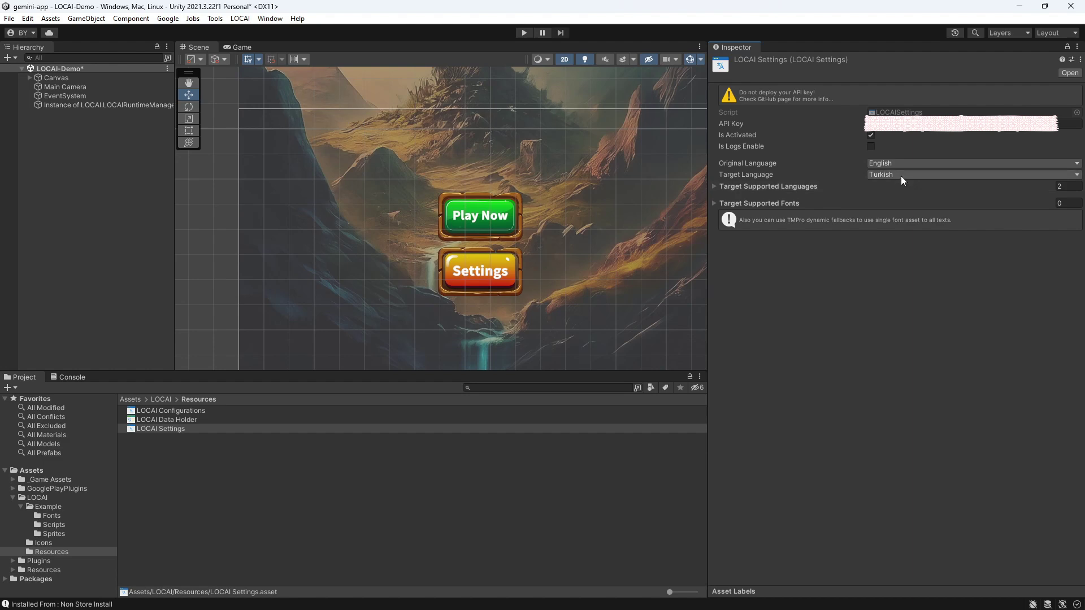
# Step: Set the LOCAI target language to English and review the other available target languages
pyautogui.click(878, 176)
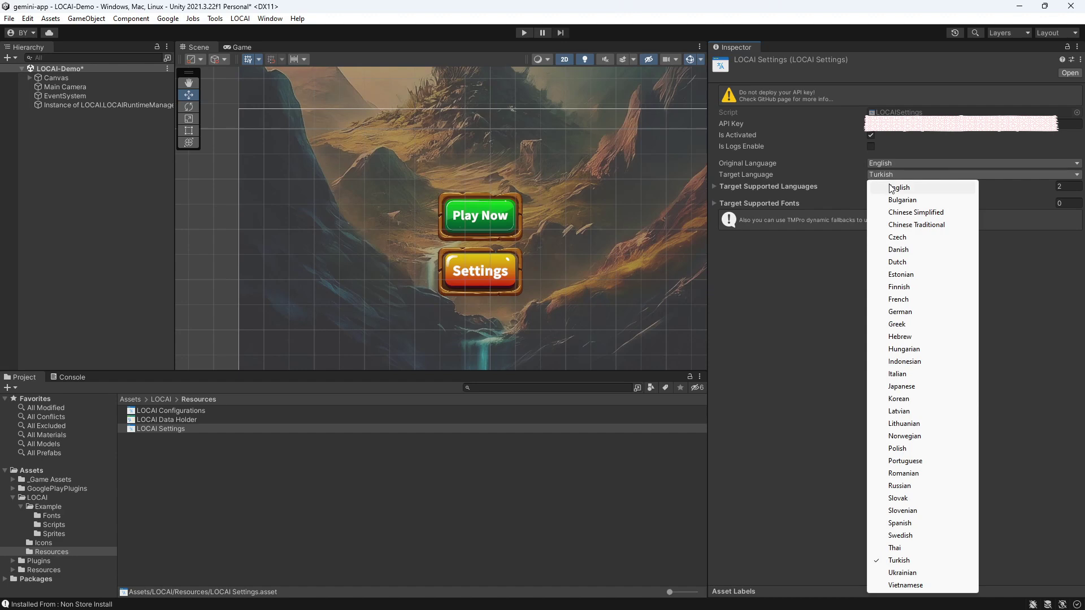
pyautogui.click(894, 189)
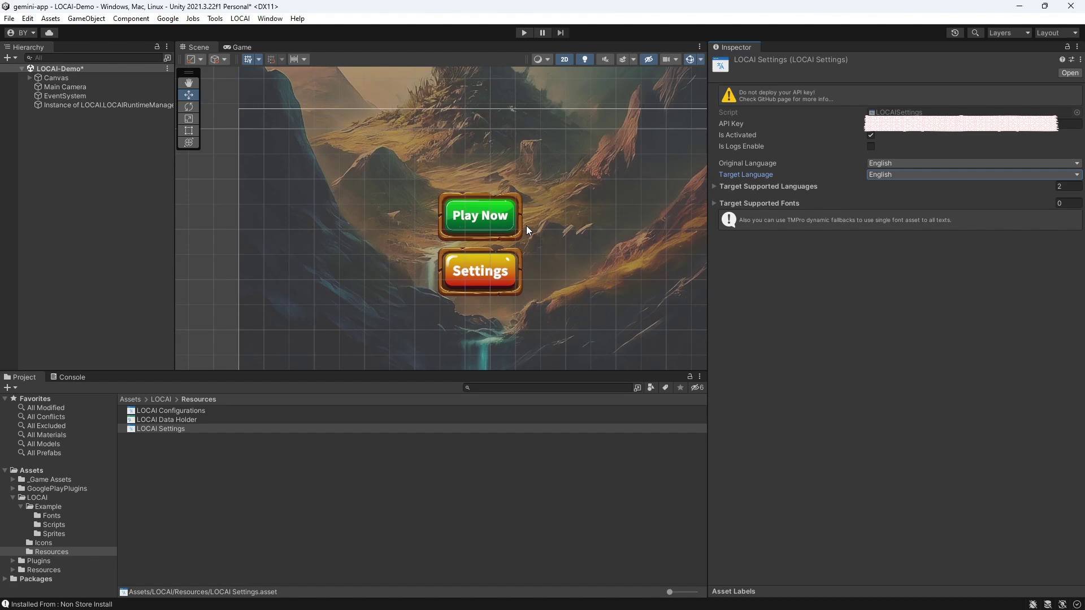
pyautogui.click(889, 177)
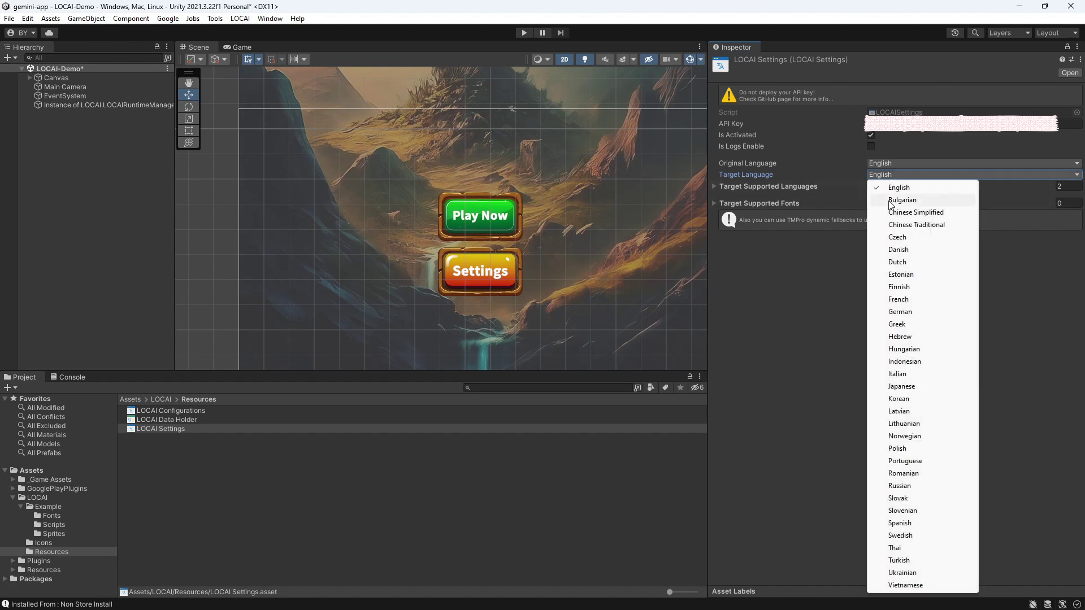
pyautogui.click(799, 405)
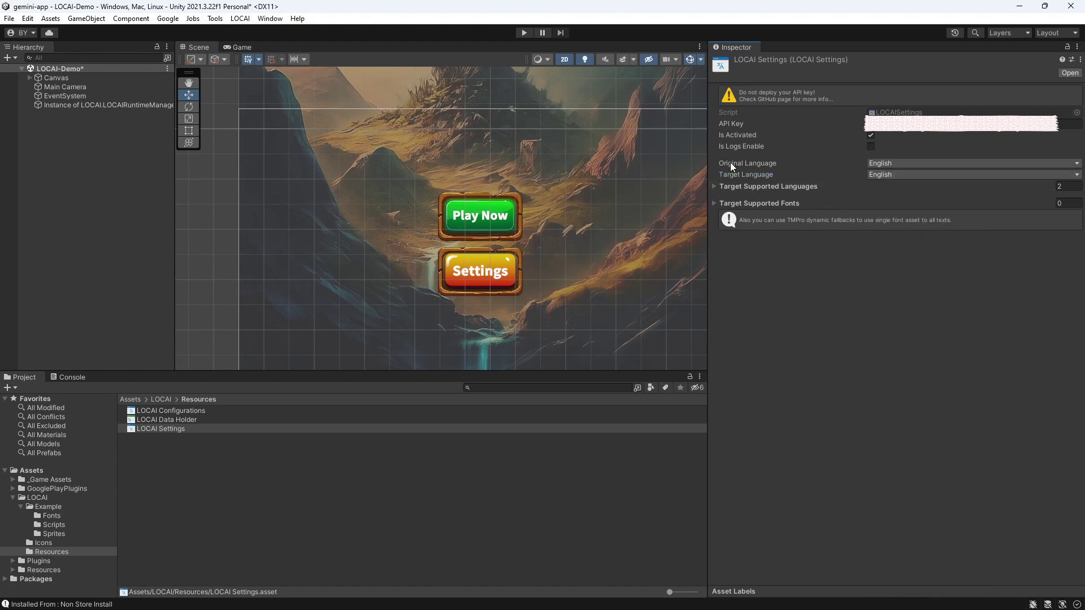
# Step: Expand the target supported languages and compare them with the in-game language options in a short test run
pyautogui.click(758, 187)
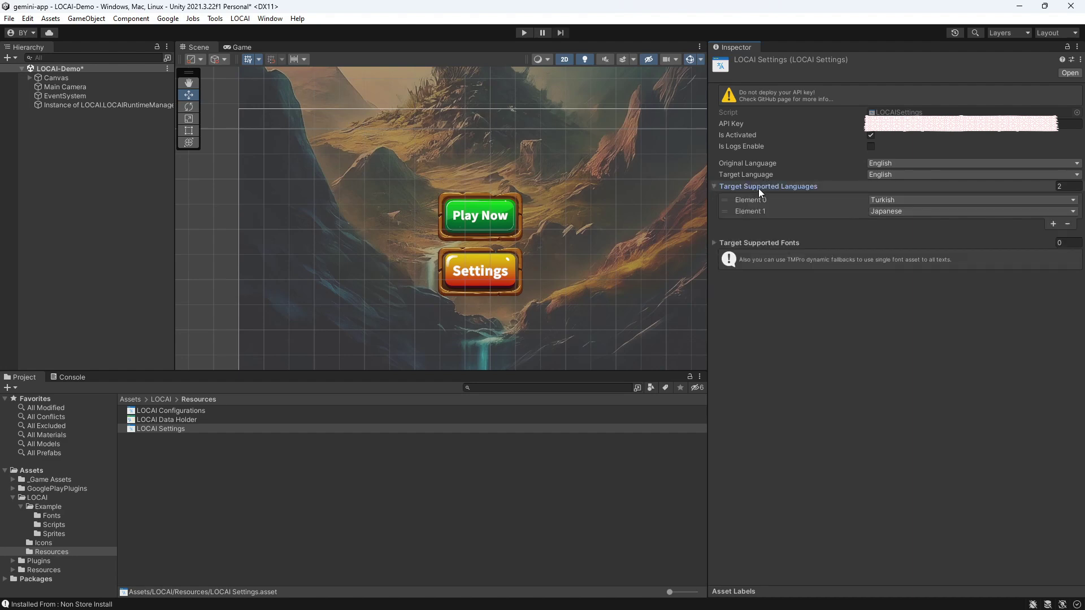
pyautogui.scroll(-2, 528, 220)
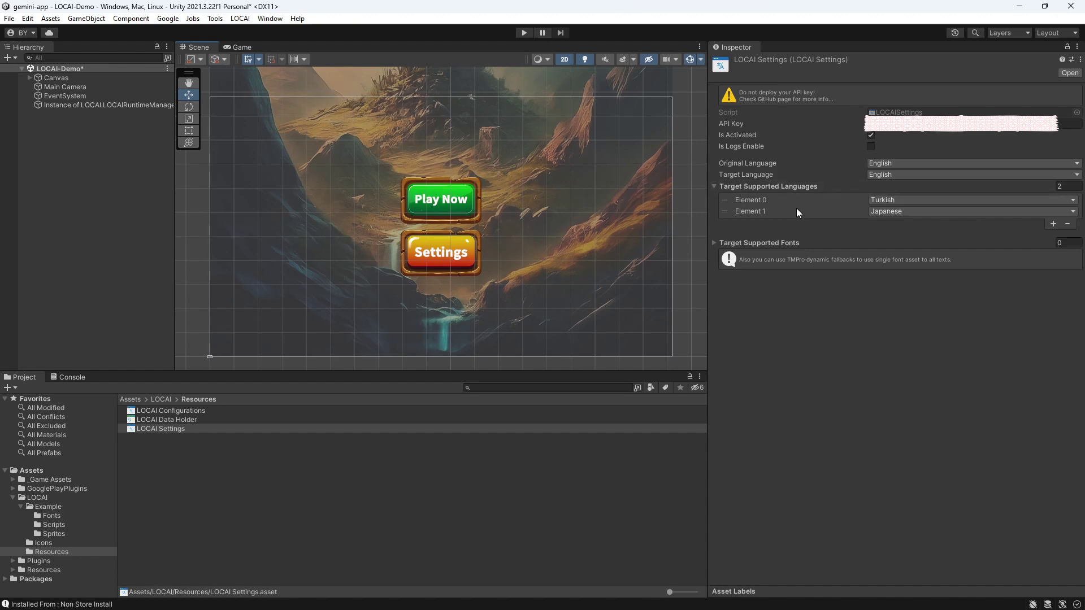
pyautogui.click(522, 35)
pyautogui.click(439, 251)
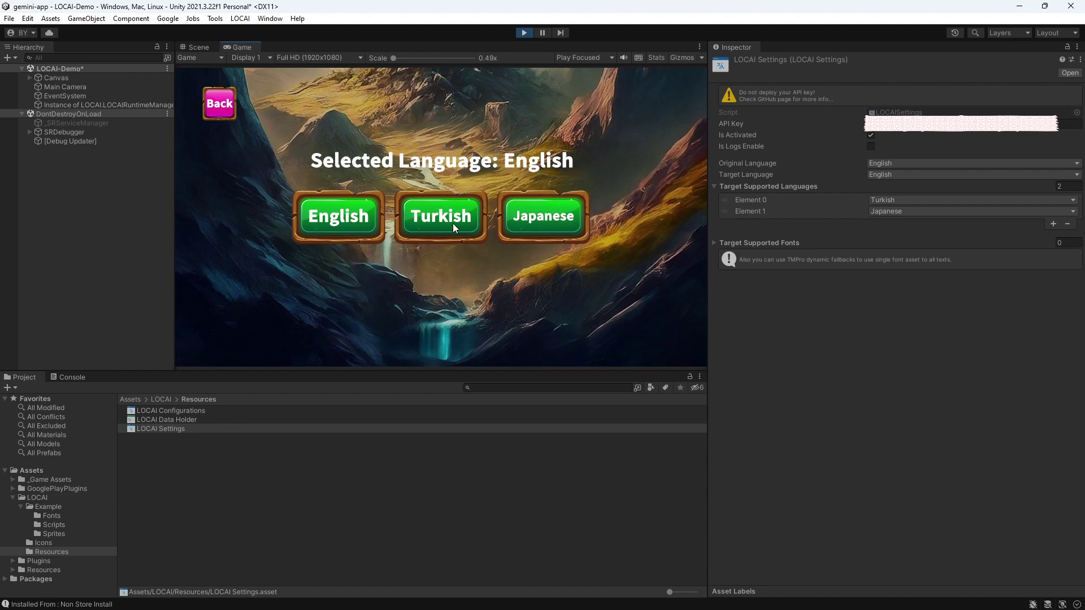
pyautogui.click(524, 33)
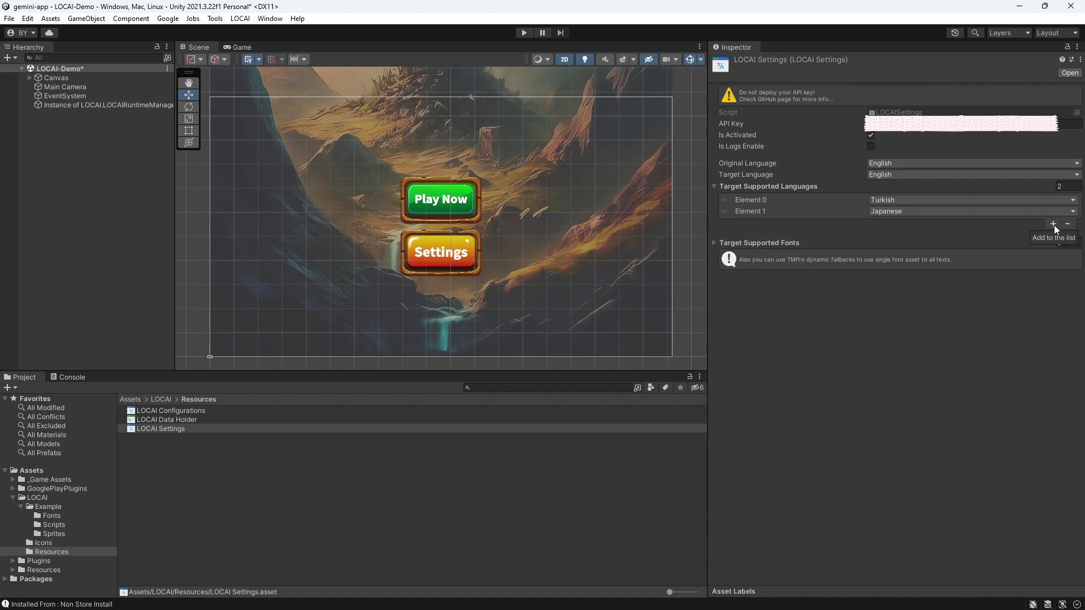
# Step: Add Greek and French to the LOCAI target supported languages
pyautogui.click(1053, 225)
pyautogui.click(949, 222)
pyautogui.click(941, 223)
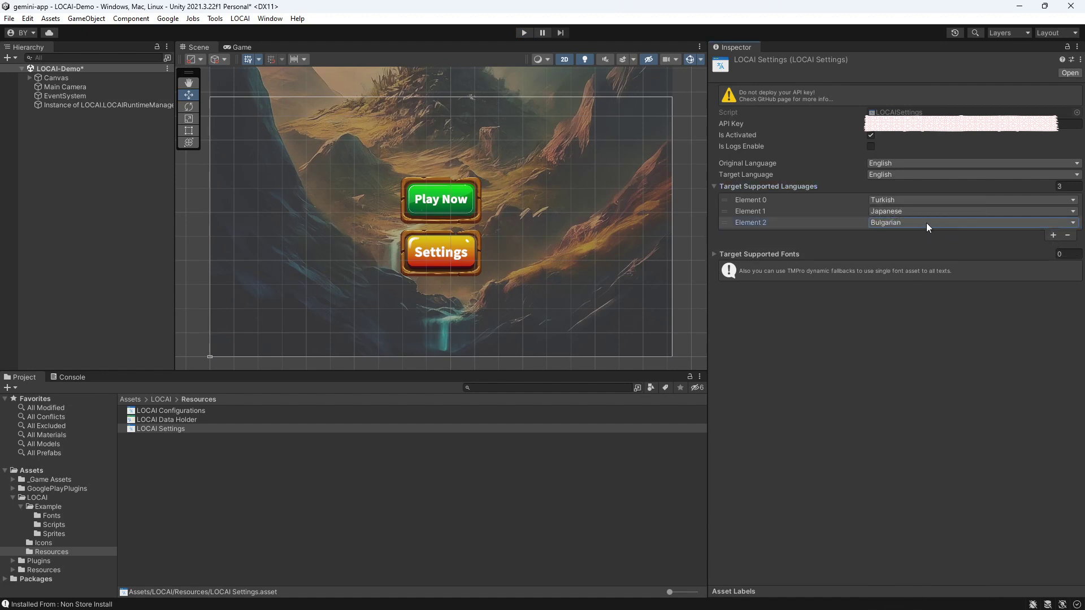
pyautogui.click(926, 223)
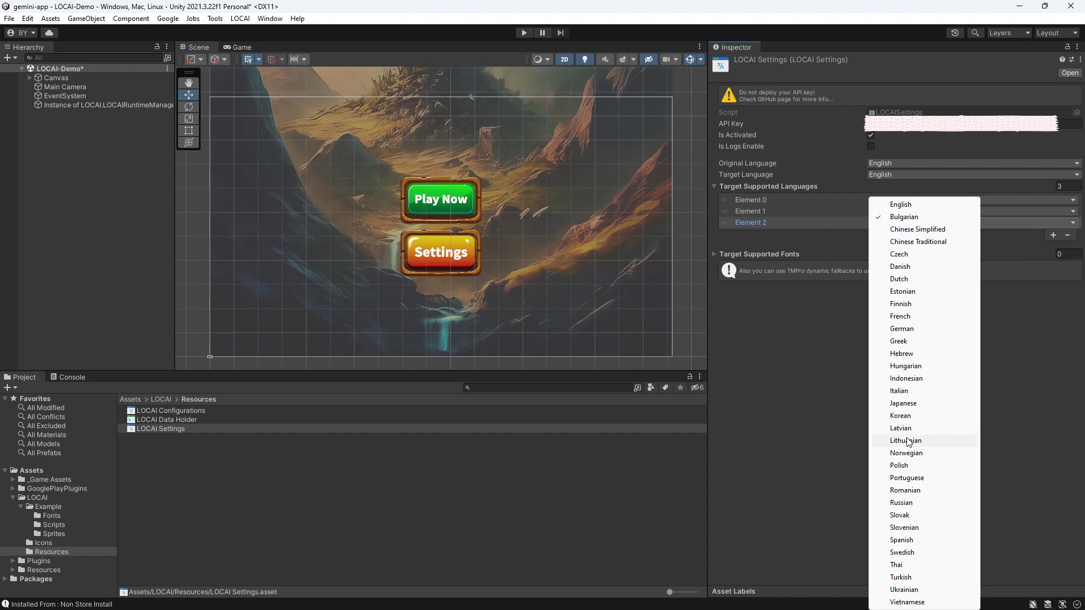
pyautogui.click(905, 342)
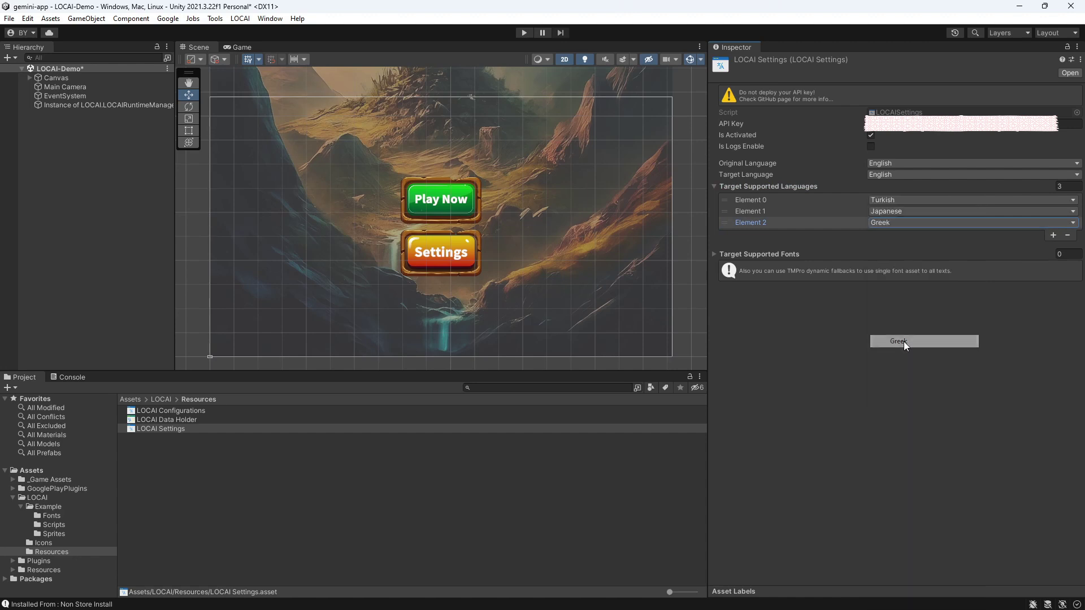
pyautogui.click(1052, 234)
pyautogui.click(916, 234)
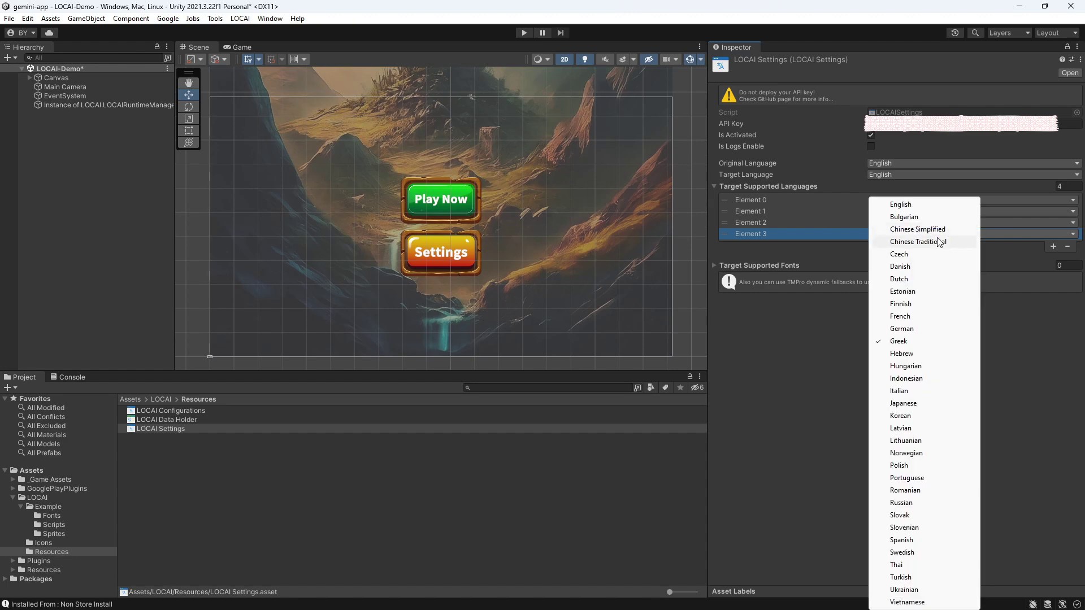
pyautogui.click(902, 316)
# Step: Try French as the LOCAI target language and change it to Greek
pyautogui.click(887, 174)
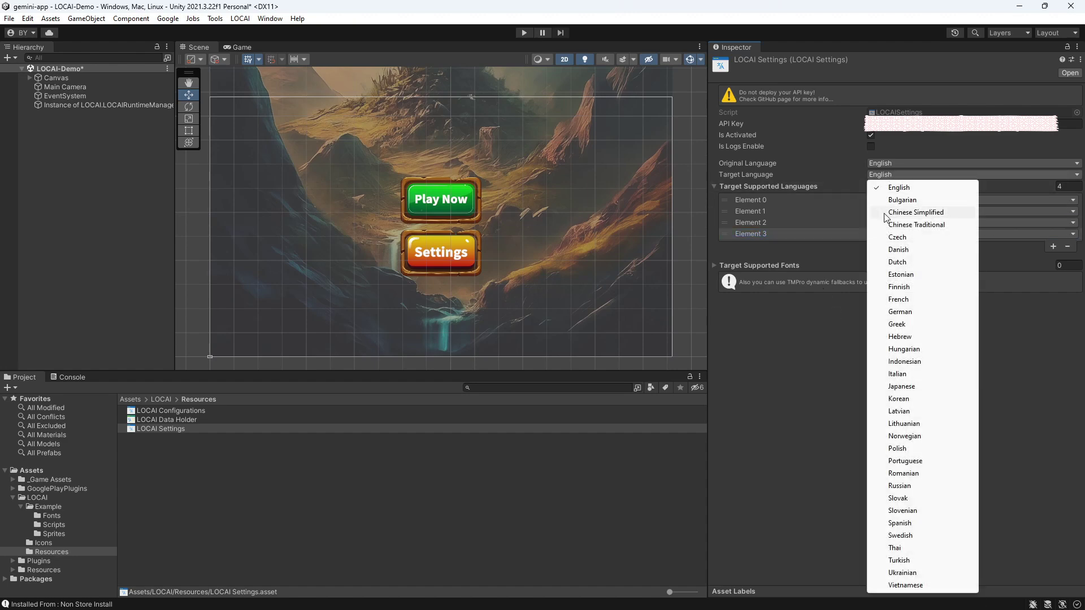
pyautogui.click(902, 299)
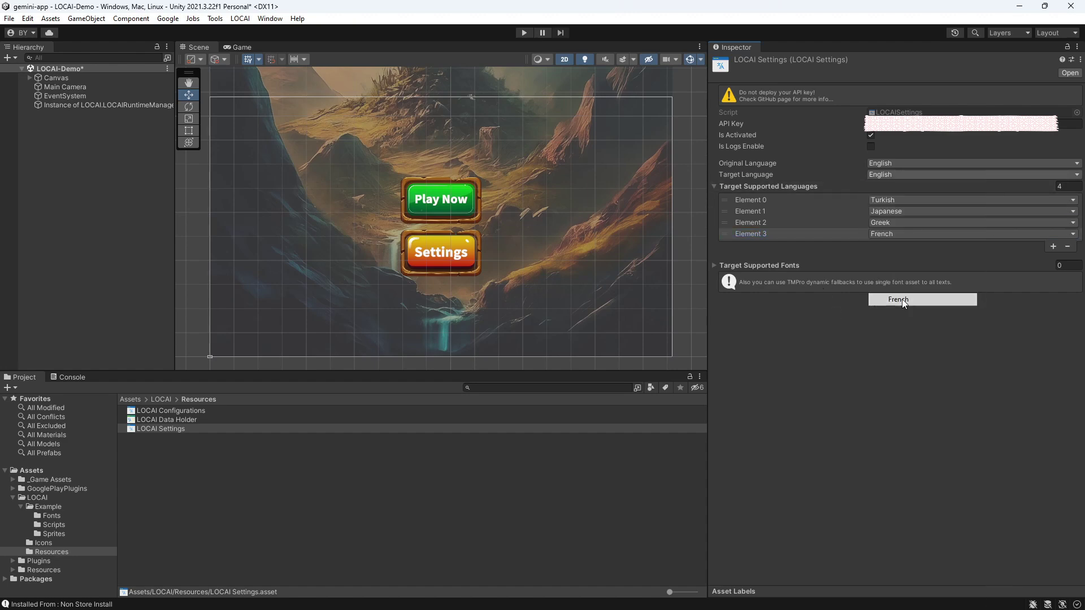
pyautogui.click(890, 176)
pyautogui.click(929, 324)
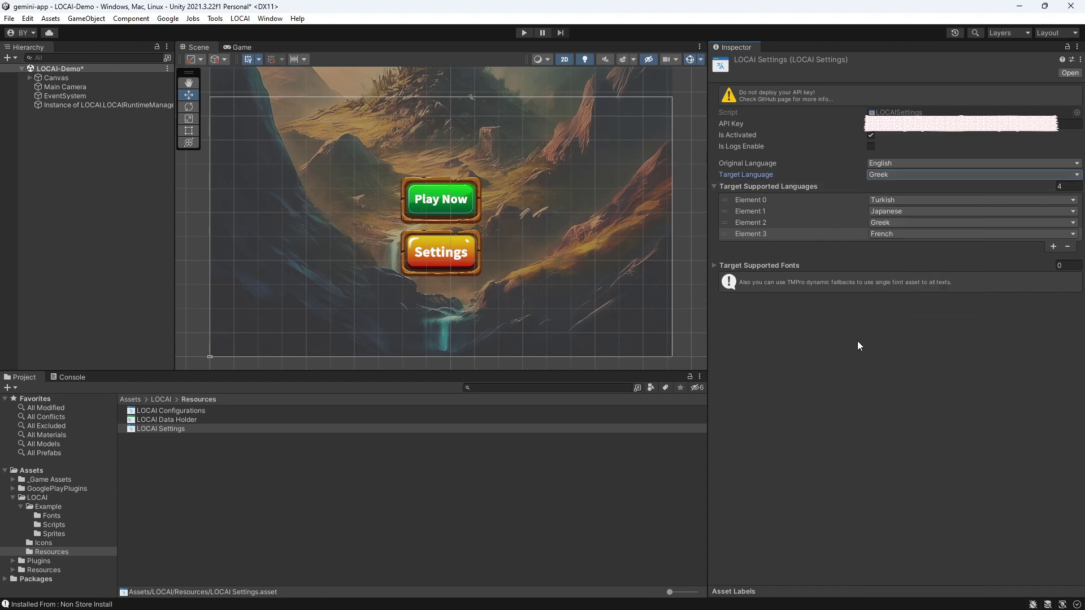
# Step: Remove French and Greek from the target supported languages, keeping Turkish and Japanese
pyautogui.click(862, 234)
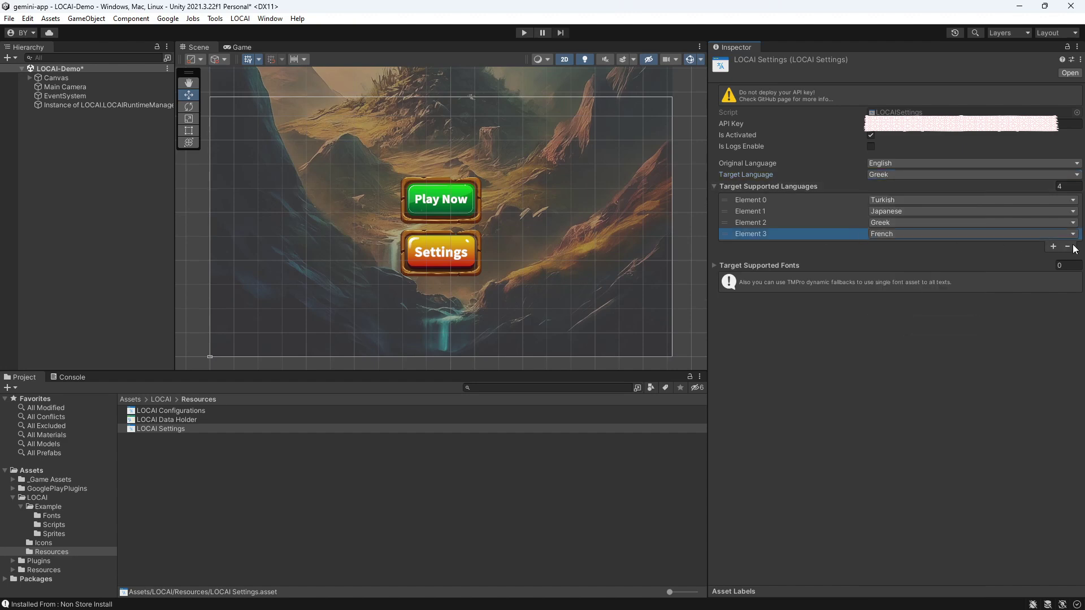
pyautogui.click(1067, 247)
pyautogui.click(1069, 236)
# Step: Run the scene with Greek as the target language, check the selected language in the in-game settings, and stop
pyautogui.click(899, 175)
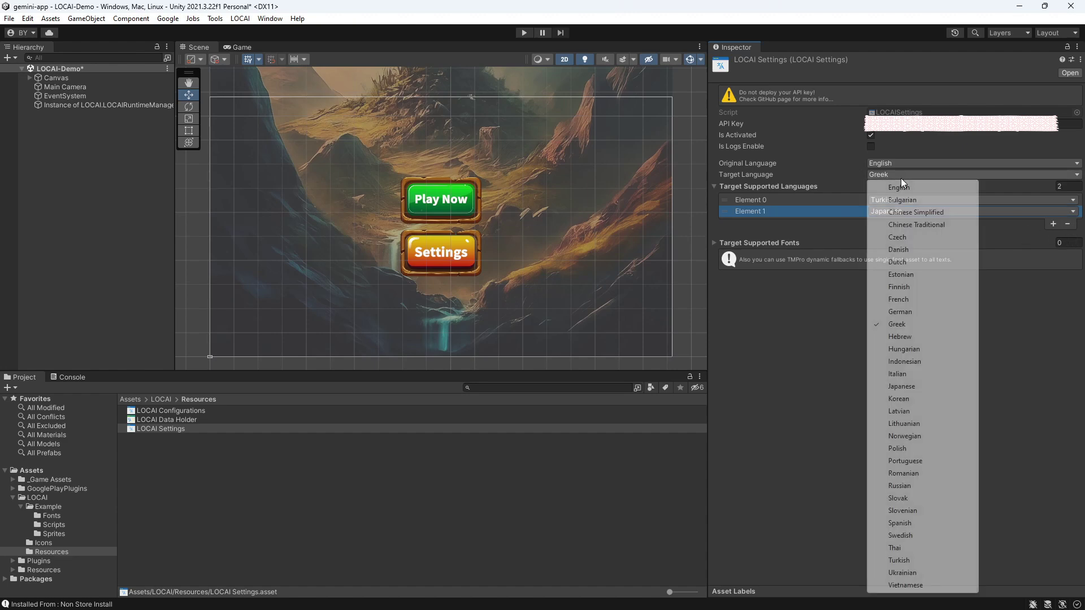
pyautogui.click(815, 358)
pyautogui.click(524, 32)
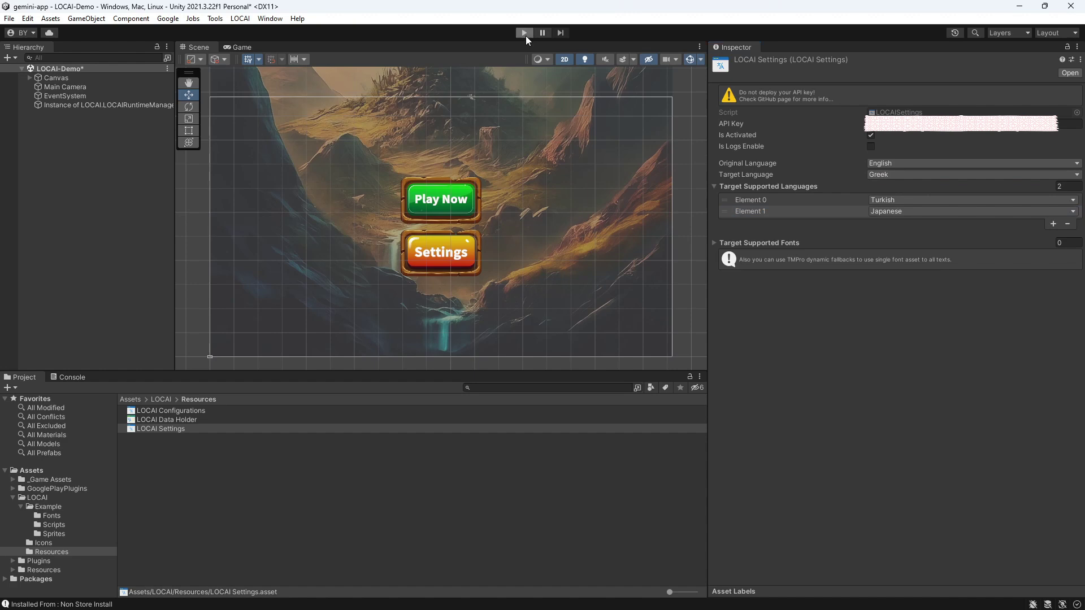
pyautogui.click(452, 245)
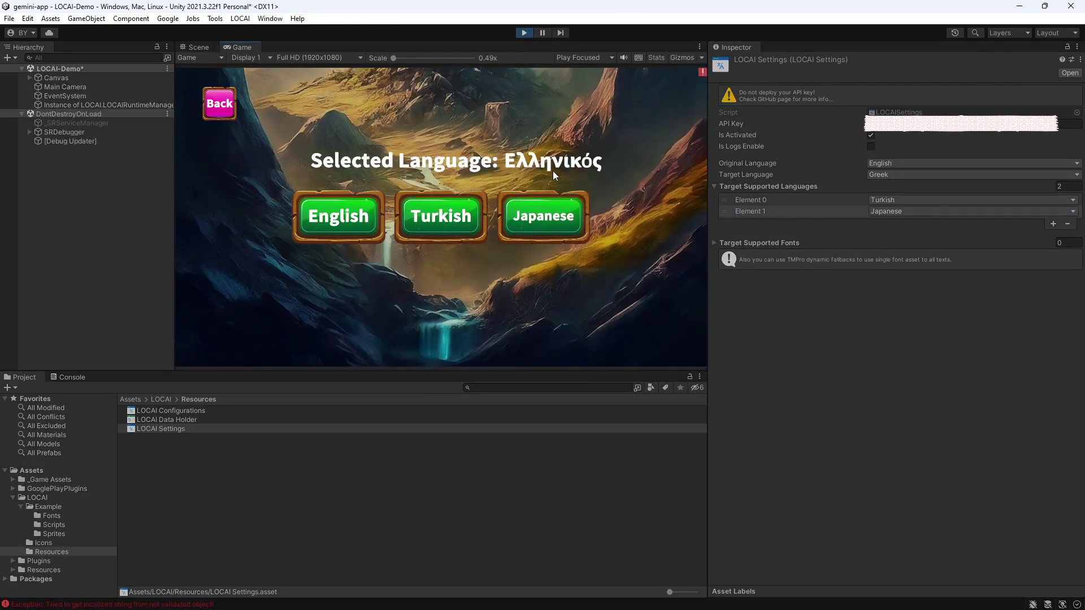
pyautogui.click(525, 32)
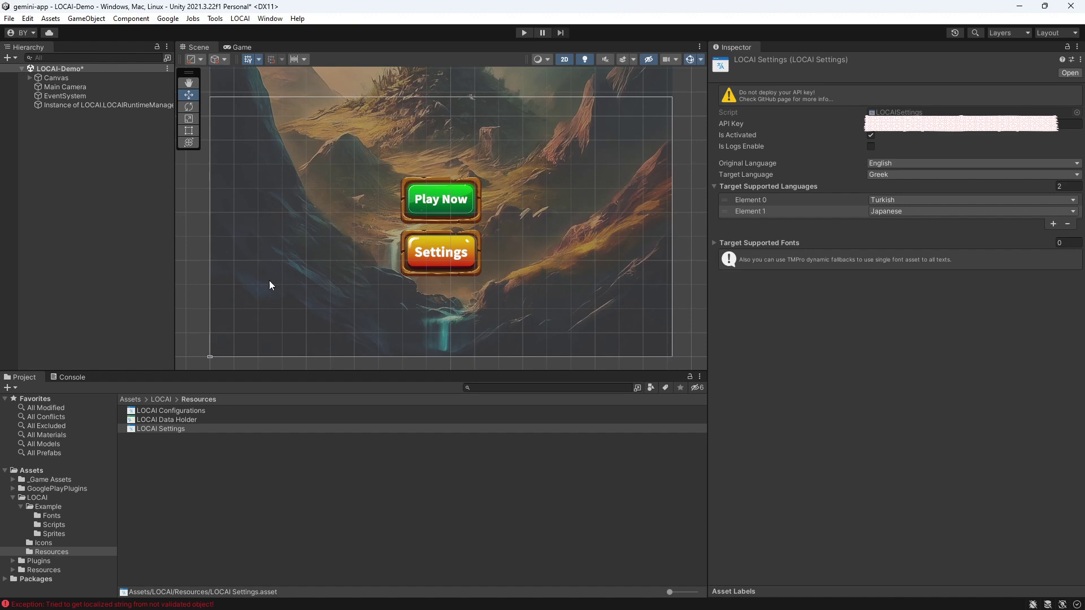
# Step: Set the LOCAI target language back to English and keep the target supported languages expanded
pyautogui.click(864, 187)
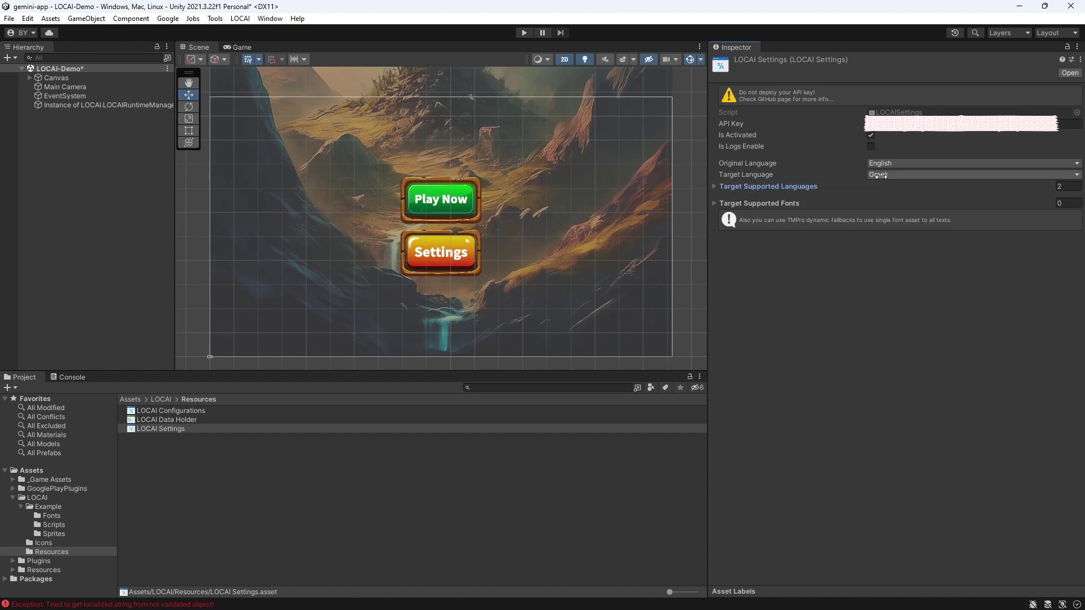
pyautogui.click(877, 176)
pyautogui.click(764, 188)
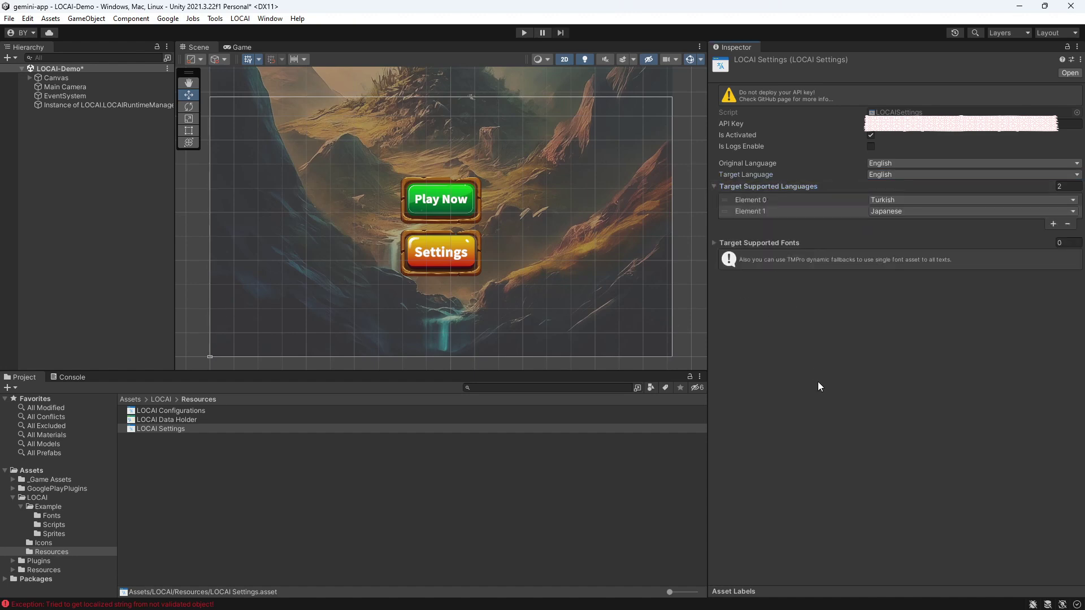
# Step: Clear the error from the Console and reopen the LOCAI Settings asset
pyautogui.click(51, 377)
pyautogui.click(40, 381)
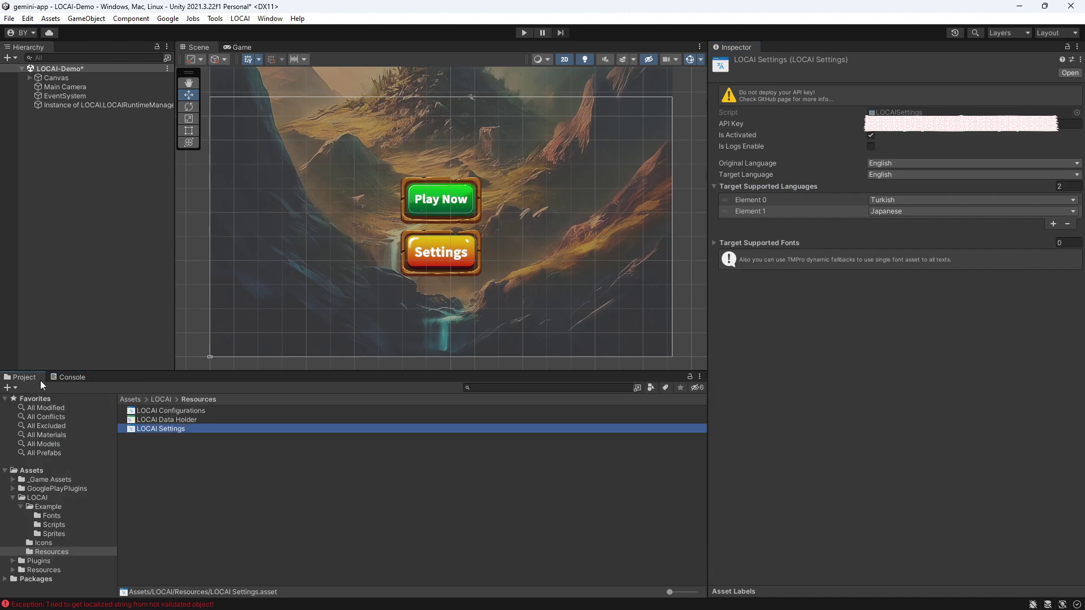
pyautogui.click(51, 377)
pyautogui.click(14, 382)
pyautogui.click(291, 466)
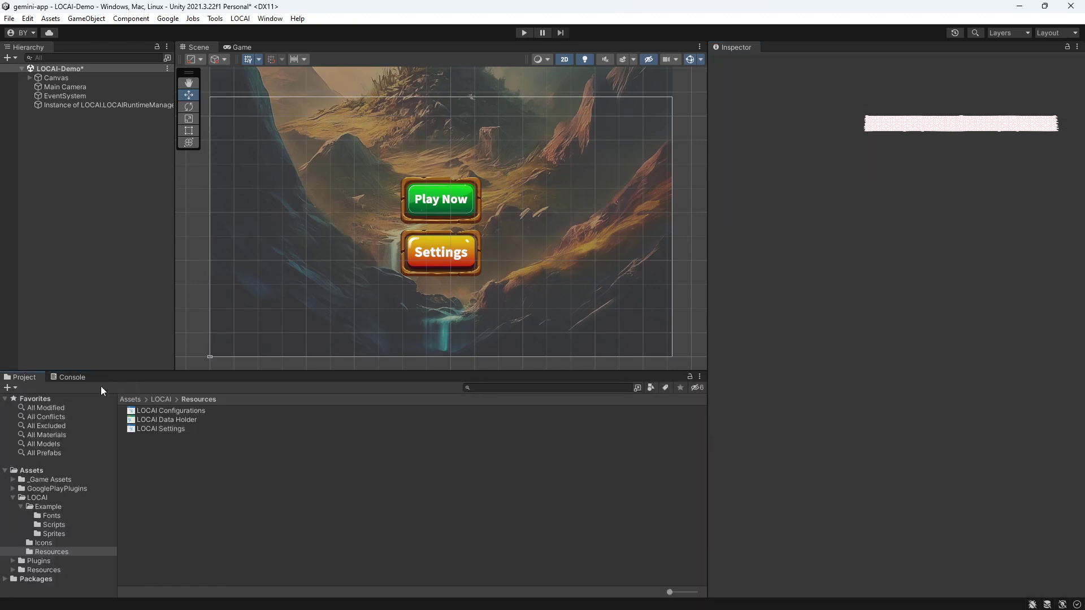
pyautogui.click(70, 377)
pyautogui.click(42, 378)
pyautogui.click(187, 428)
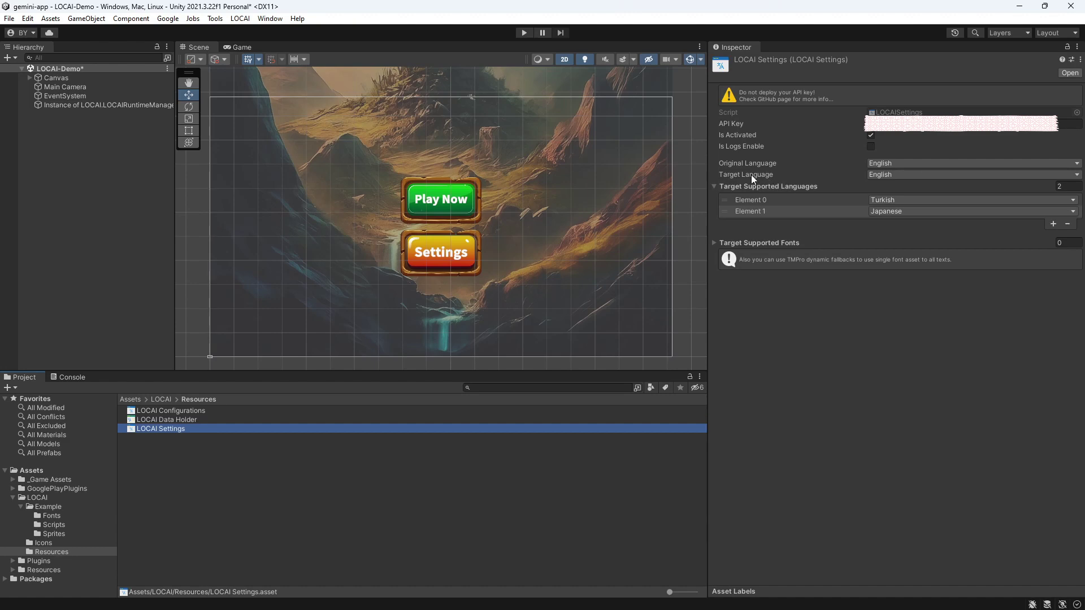
# Step: Set the LOCAI target language to Finnish
pyautogui.click(885, 176)
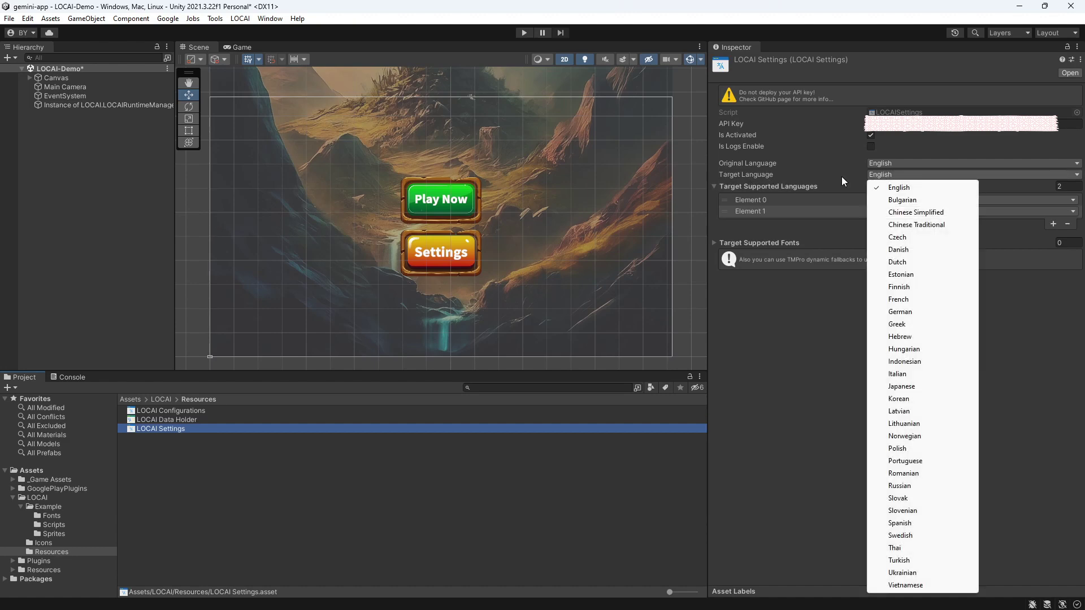
pyautogui.click(909, 288)
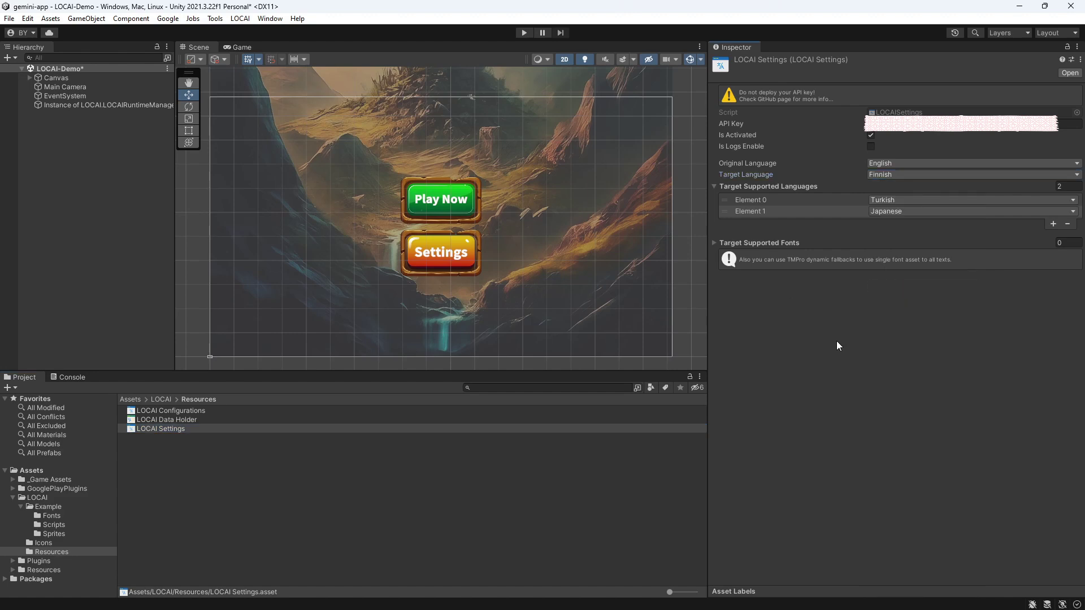
# Step: Run the scene, switch the in-game language between Turkish, Japanese and English while watching the target language setting, and stop
pyautogui.click(523, 33)
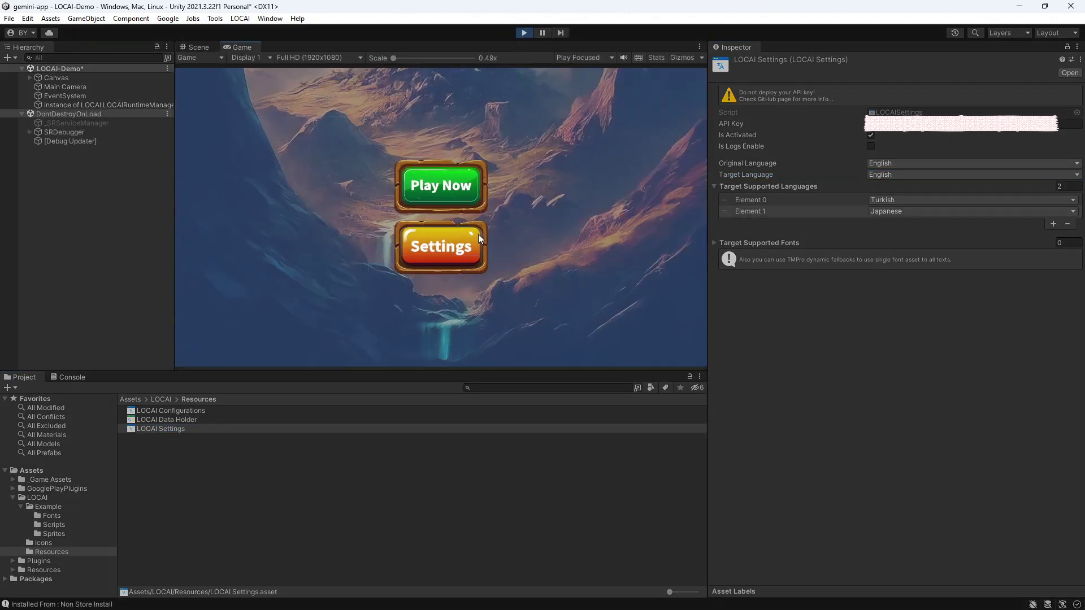
pyautogui.click(444, 245)
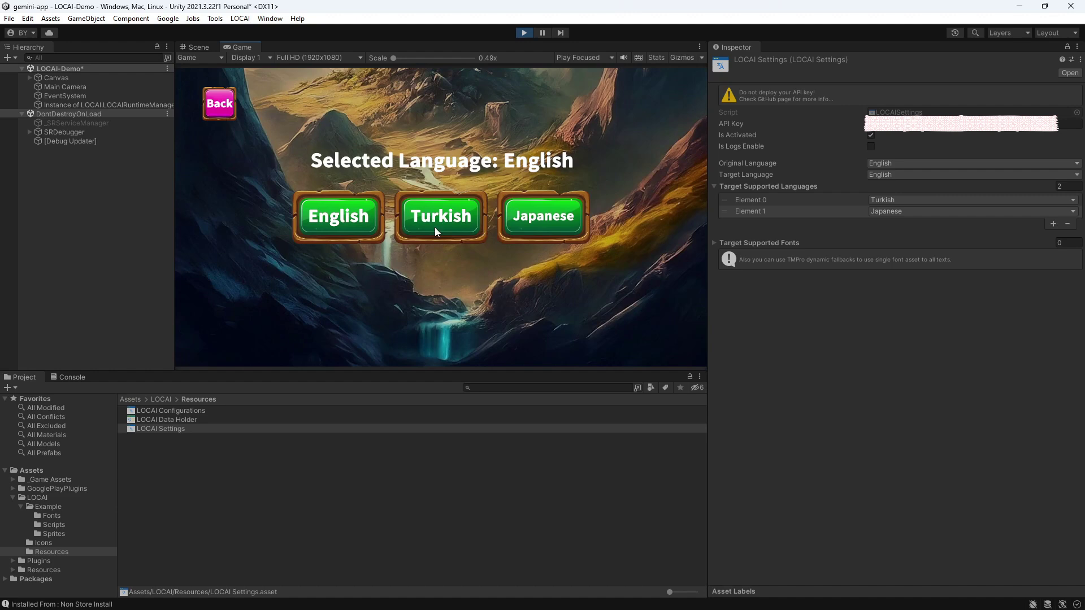
pyautogui.click(456, 225)
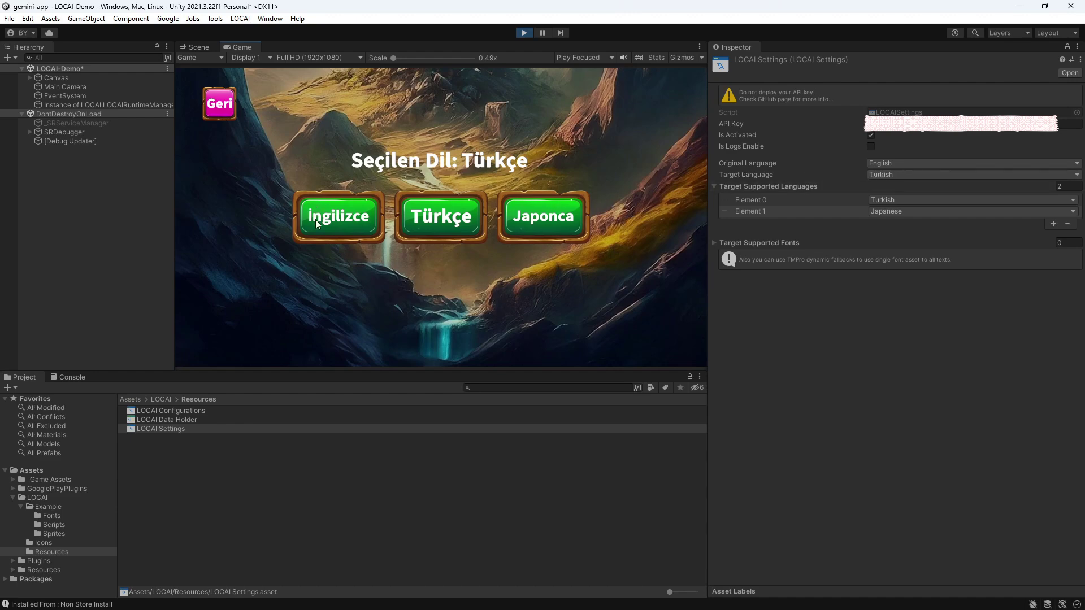
pyautogui.click(541, 216)
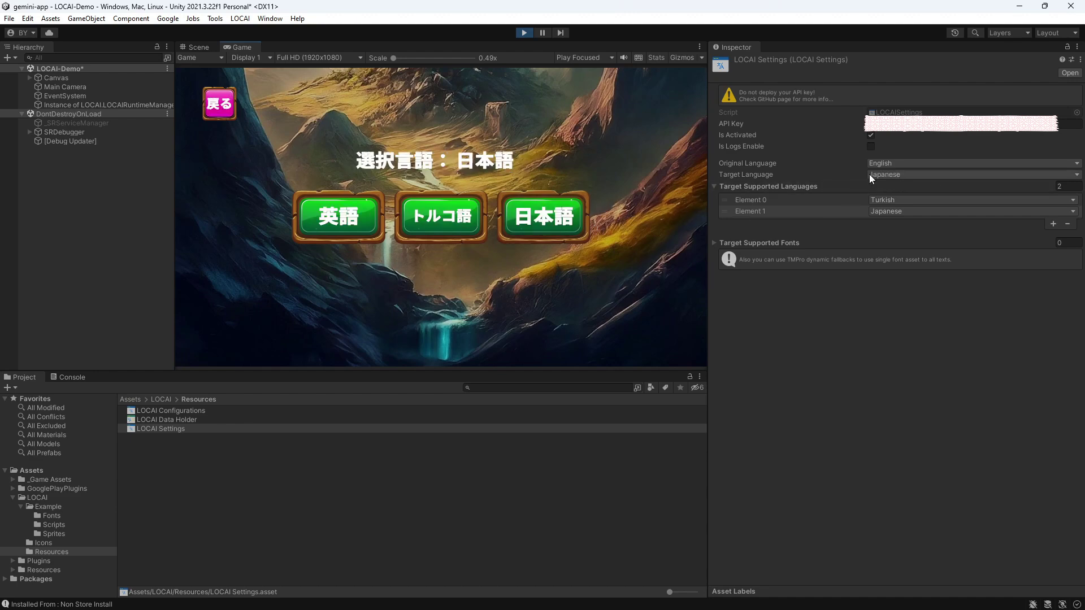
pyautogui.click(464, 225)
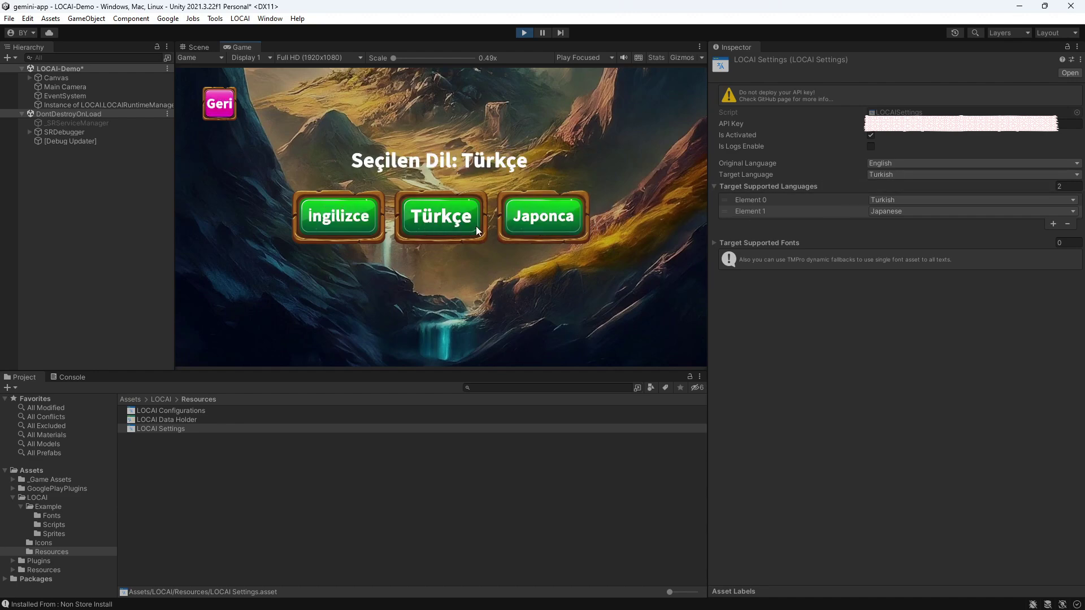
pyautogui.click(319, 217)
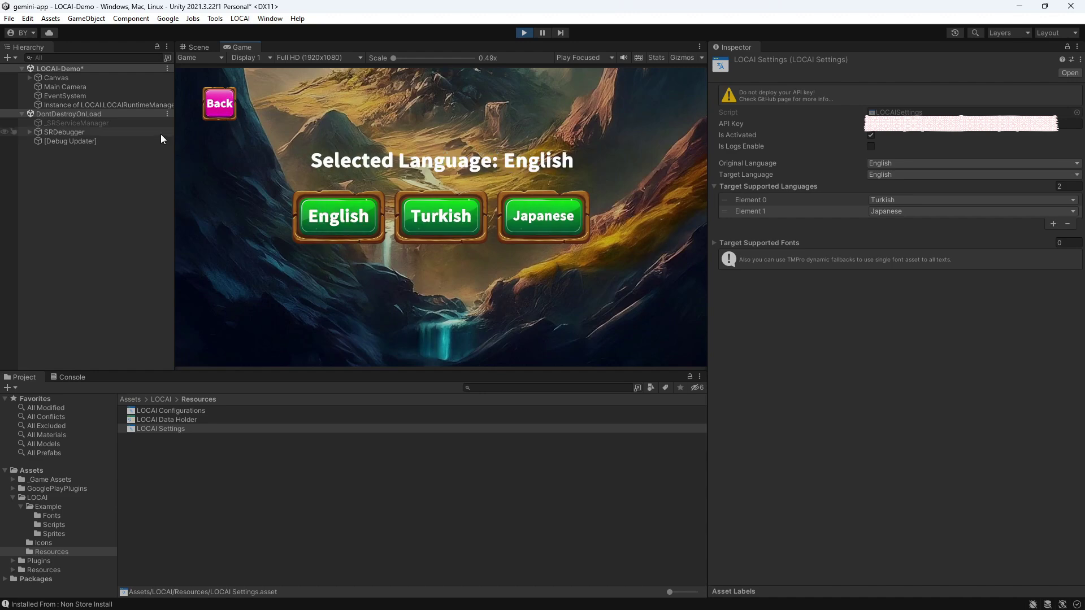
pyautogui.click(222, 111)
pyautogui.click(529, 34)
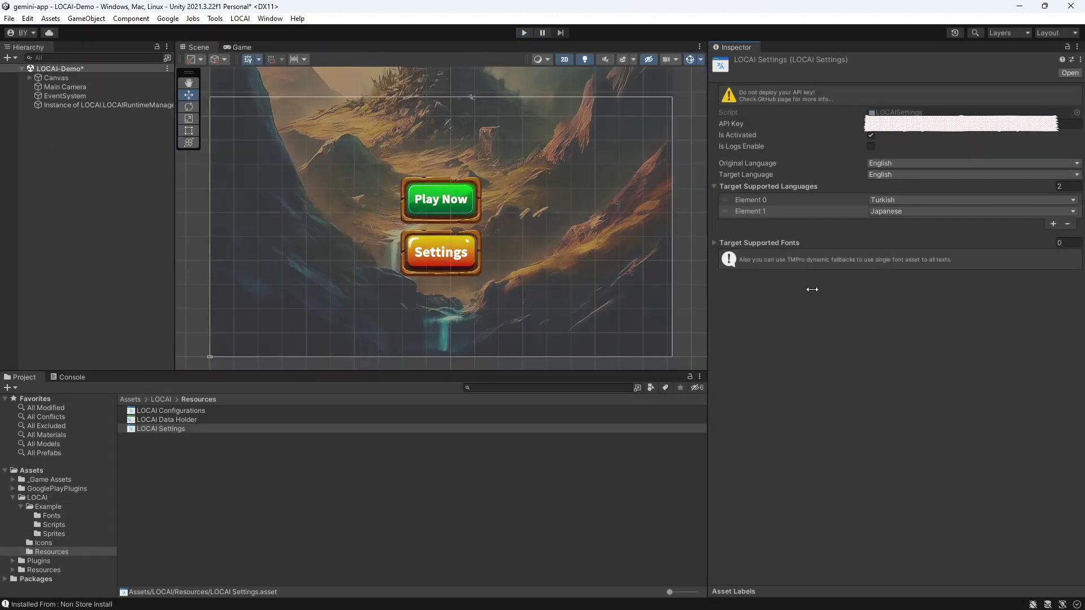
# Step: Save the LOCAI-Demo scene and reopen the LOCAI Settings asset
pyautogui.click(9, 18)
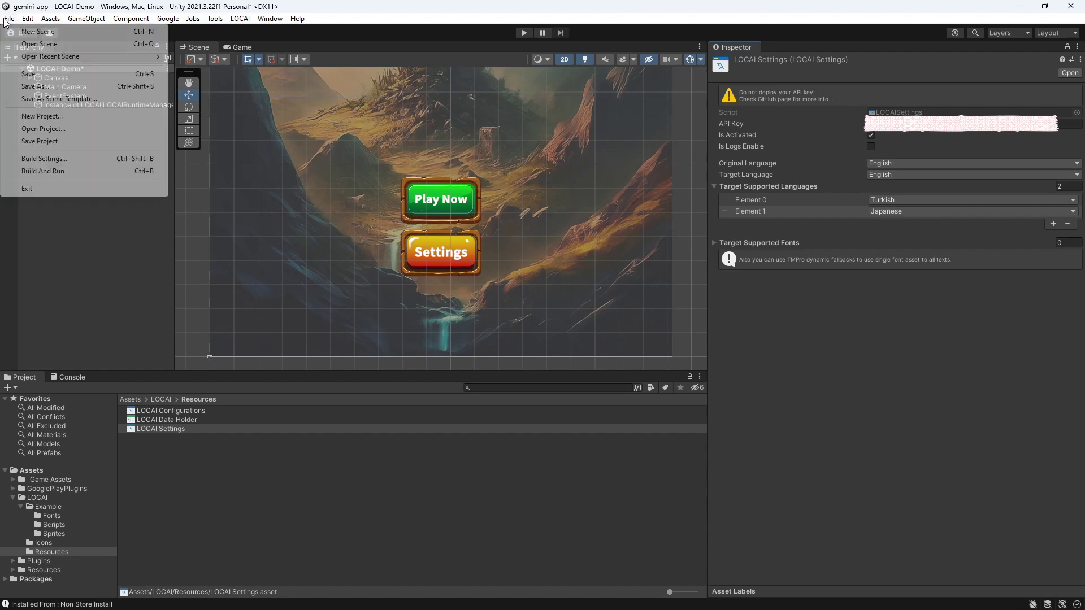
pyautogui.click(28, 73)
pyautogui.click(95, 179)
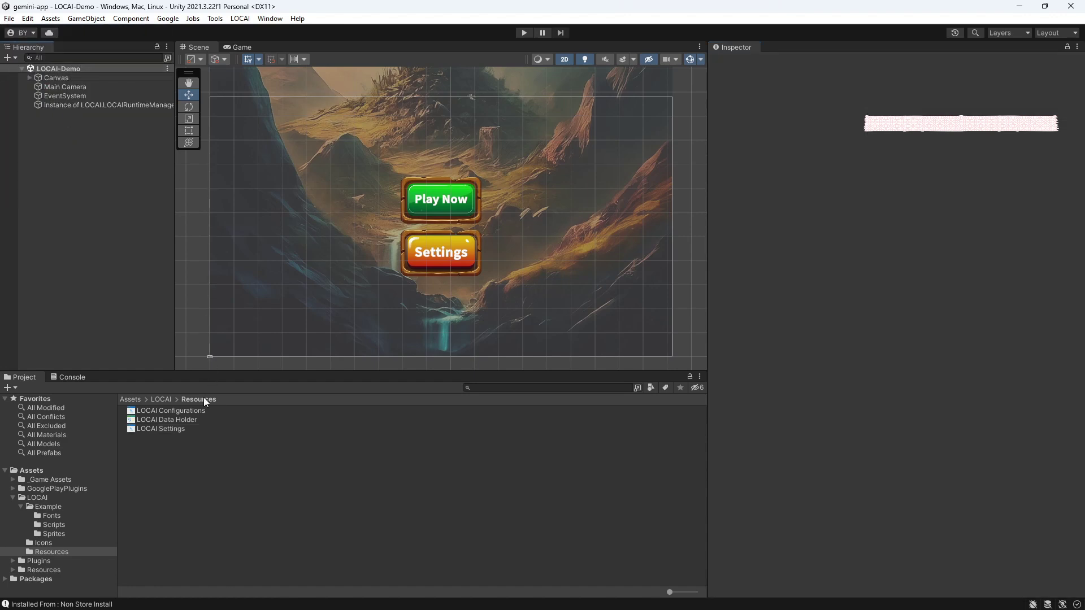
pyautogui.click(169, 429)
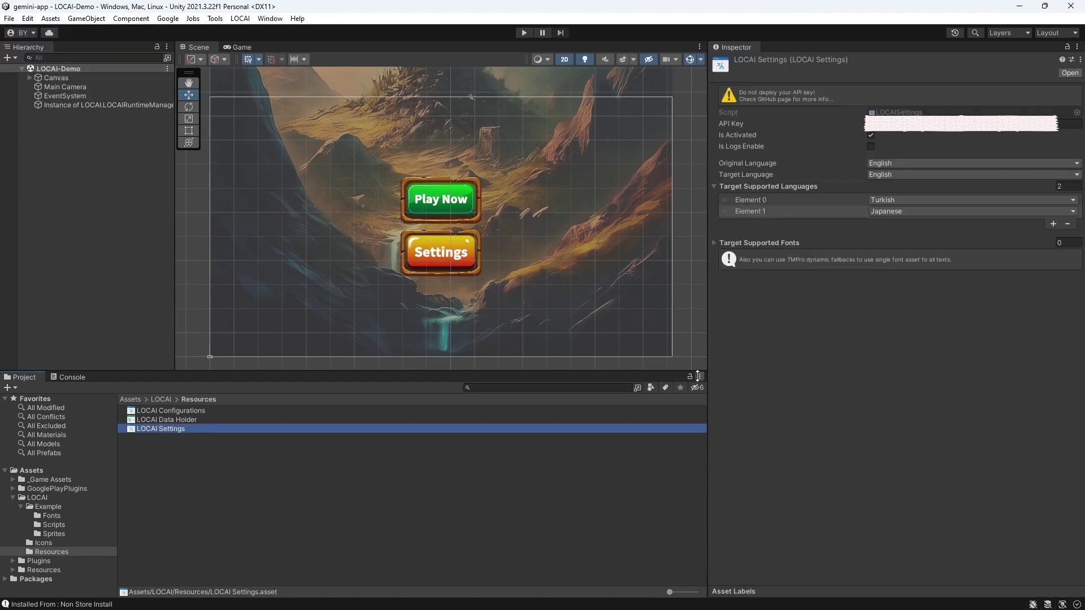
# Step: Show the whole main menu canvas in the Scene view and review the LOCAI commands available for the scene
pyautogui.click(459, 522)
pyautogui.scroll(-2, 450, 213)
pyautogui.scroll(-3, 447, 220)
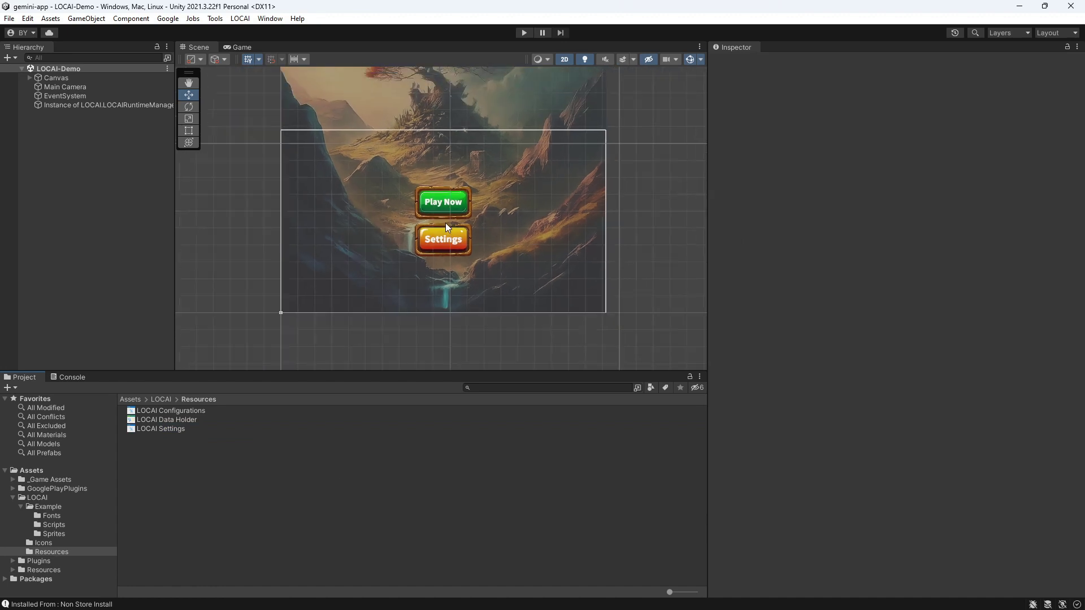
pyautogui.moveTo(444, 234); pyautogui.dragTo(484, 272, button='middle')
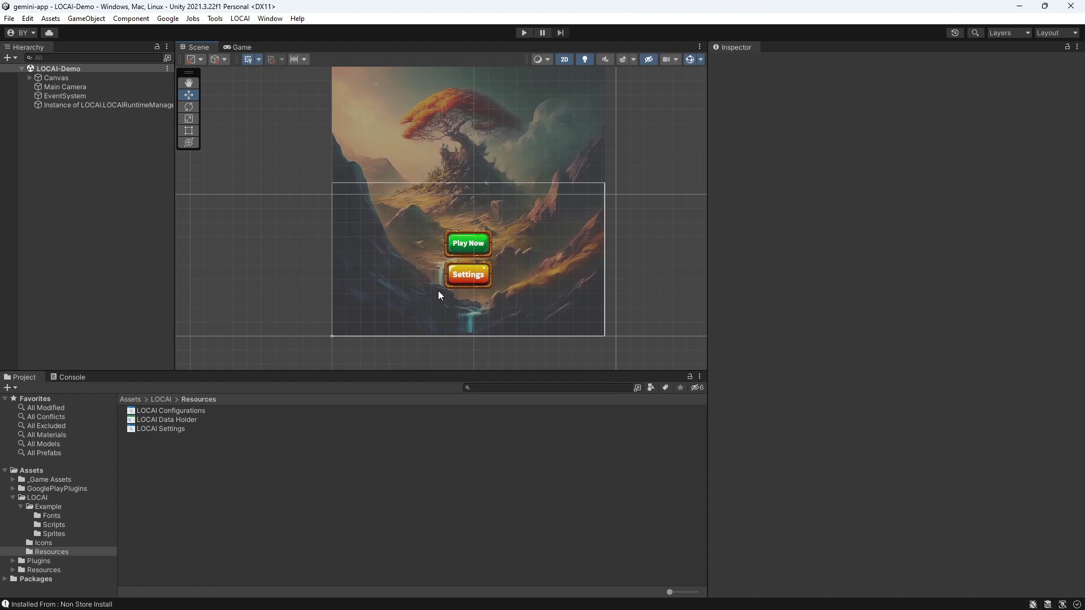
pyautogui.click(242, 18)
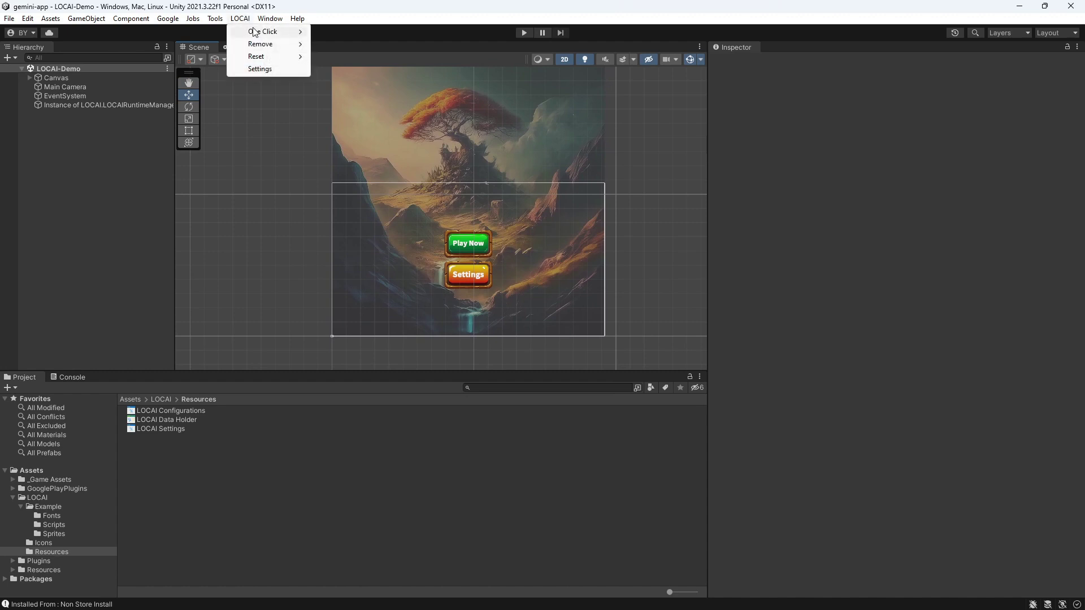
pyautogui.click(299, 293)
pyautogui.click(298, 293)
pyautogui.click(404, 358)
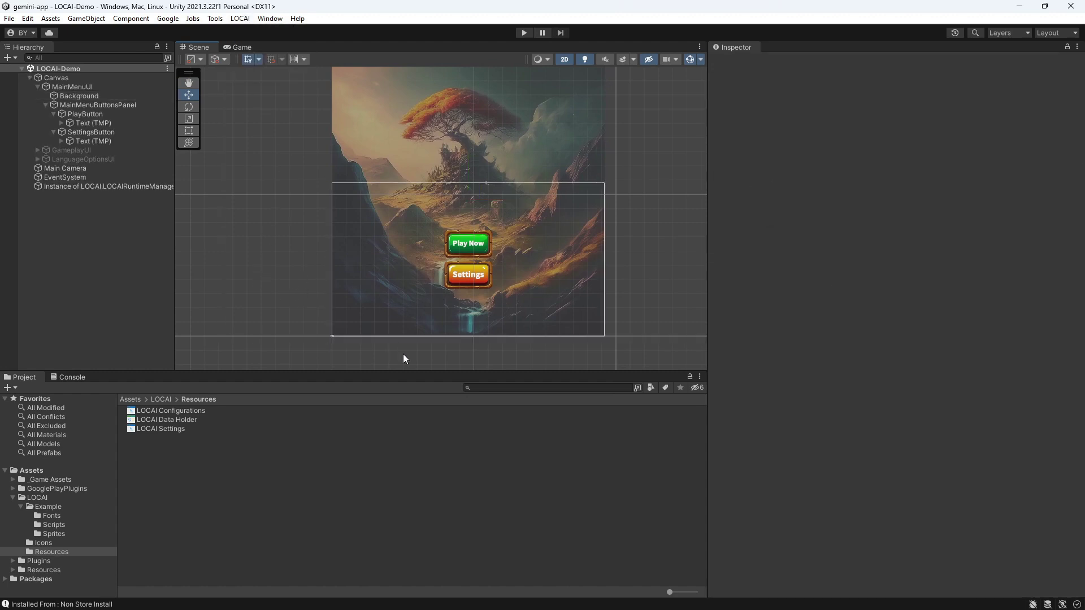